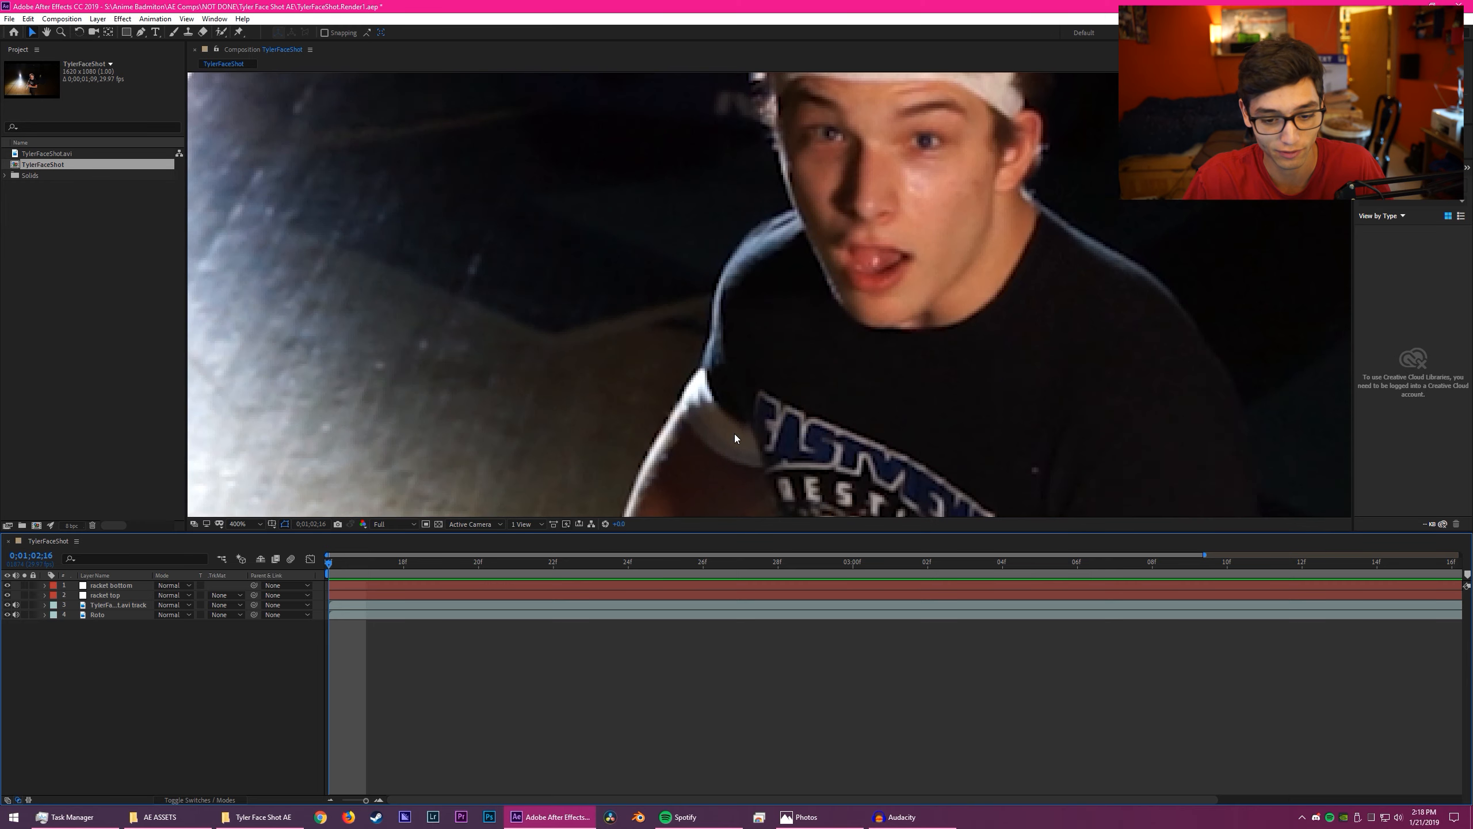
- Examine the footage up close, from the subject's face down to the racket and hands
scroll(735, 432, down, 2)
scroll(734, 433, down, 4)
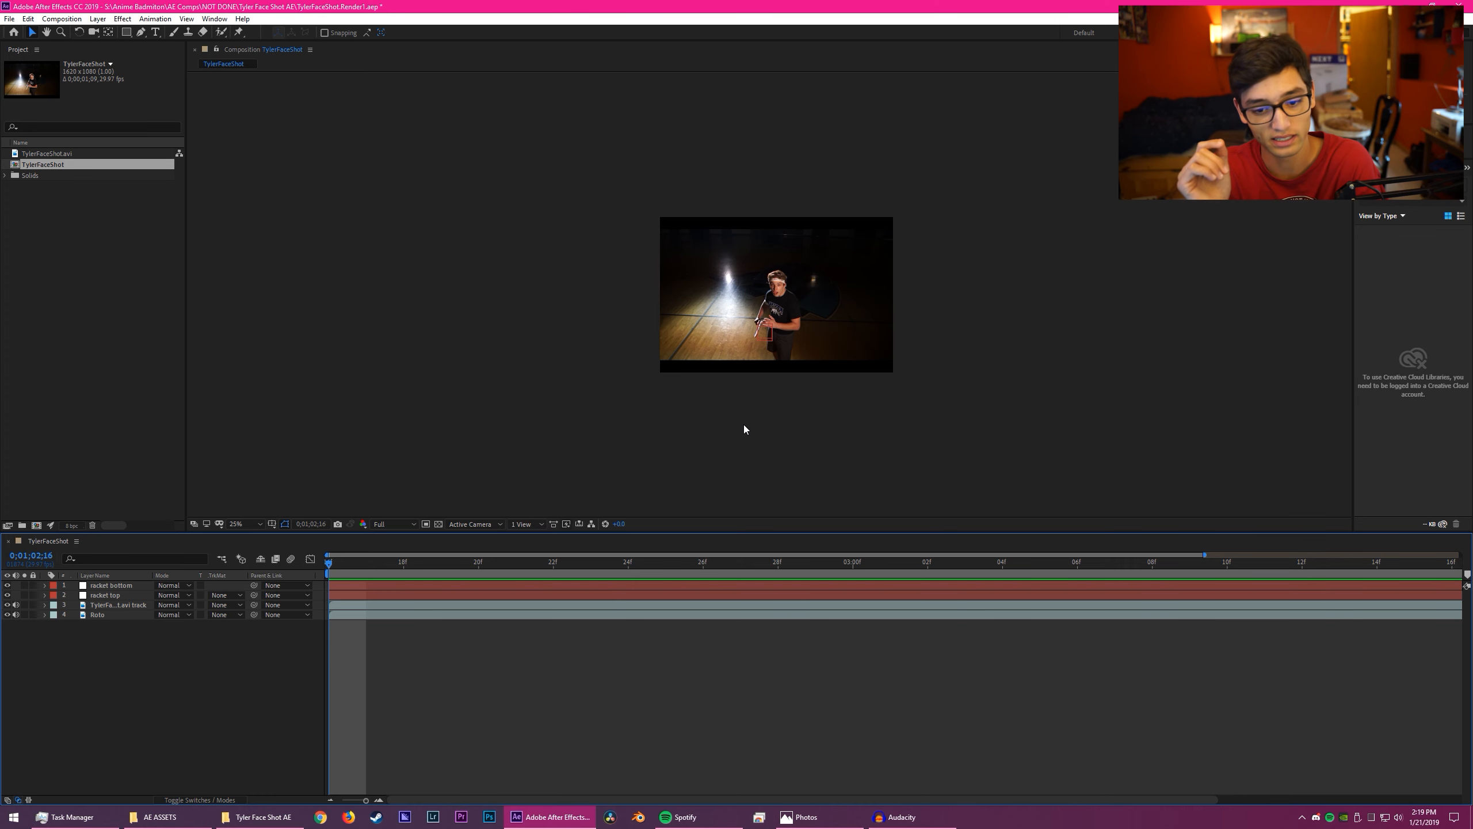
scroll(744, 424, up, 10)
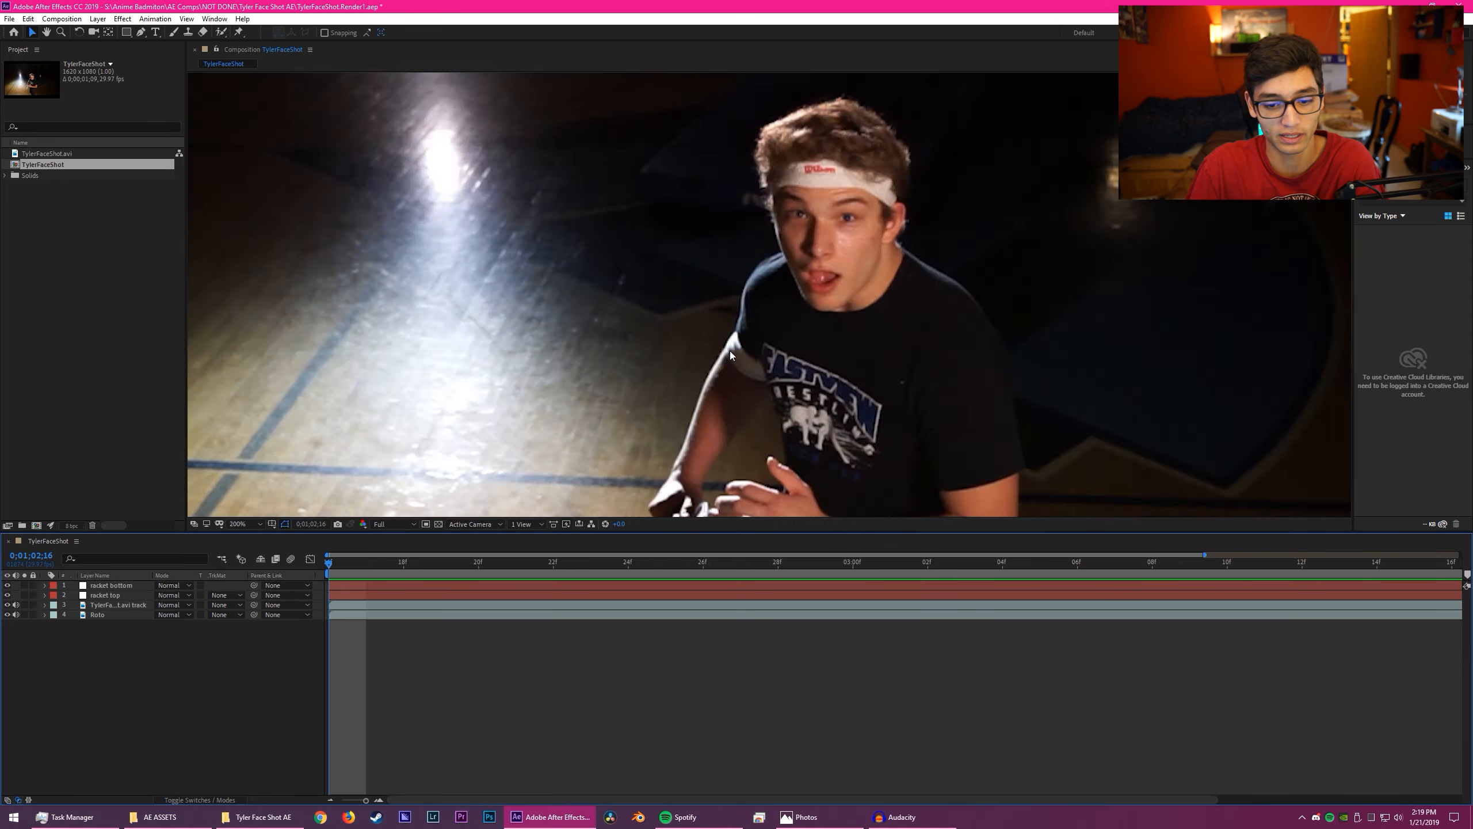
scroll(633, 408, down, 2)
key(space)
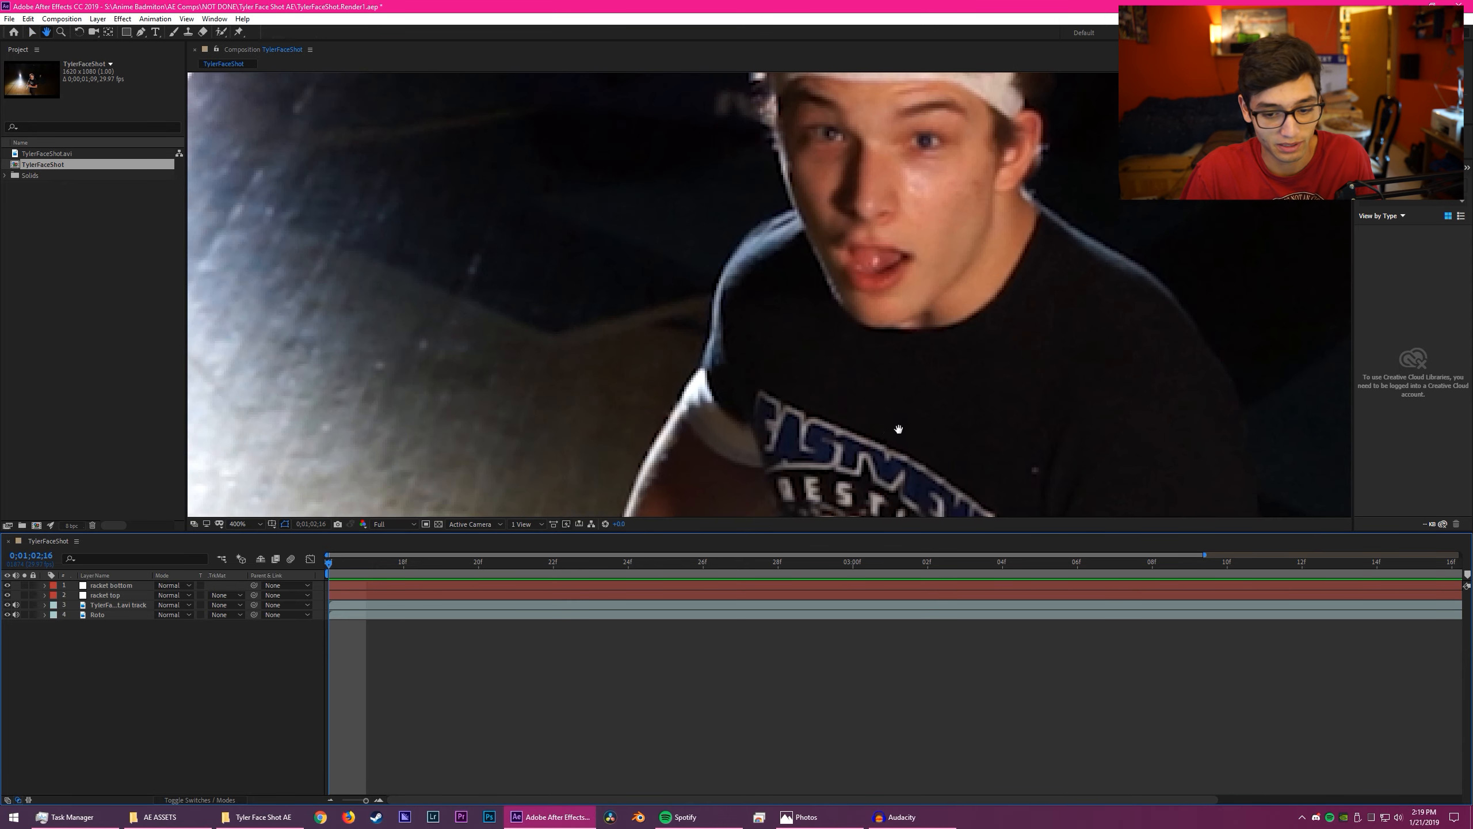
drag(897, 427, 869, 186)
drag(827, 426, 877, 186)
drag(786, 360, 974, 239)
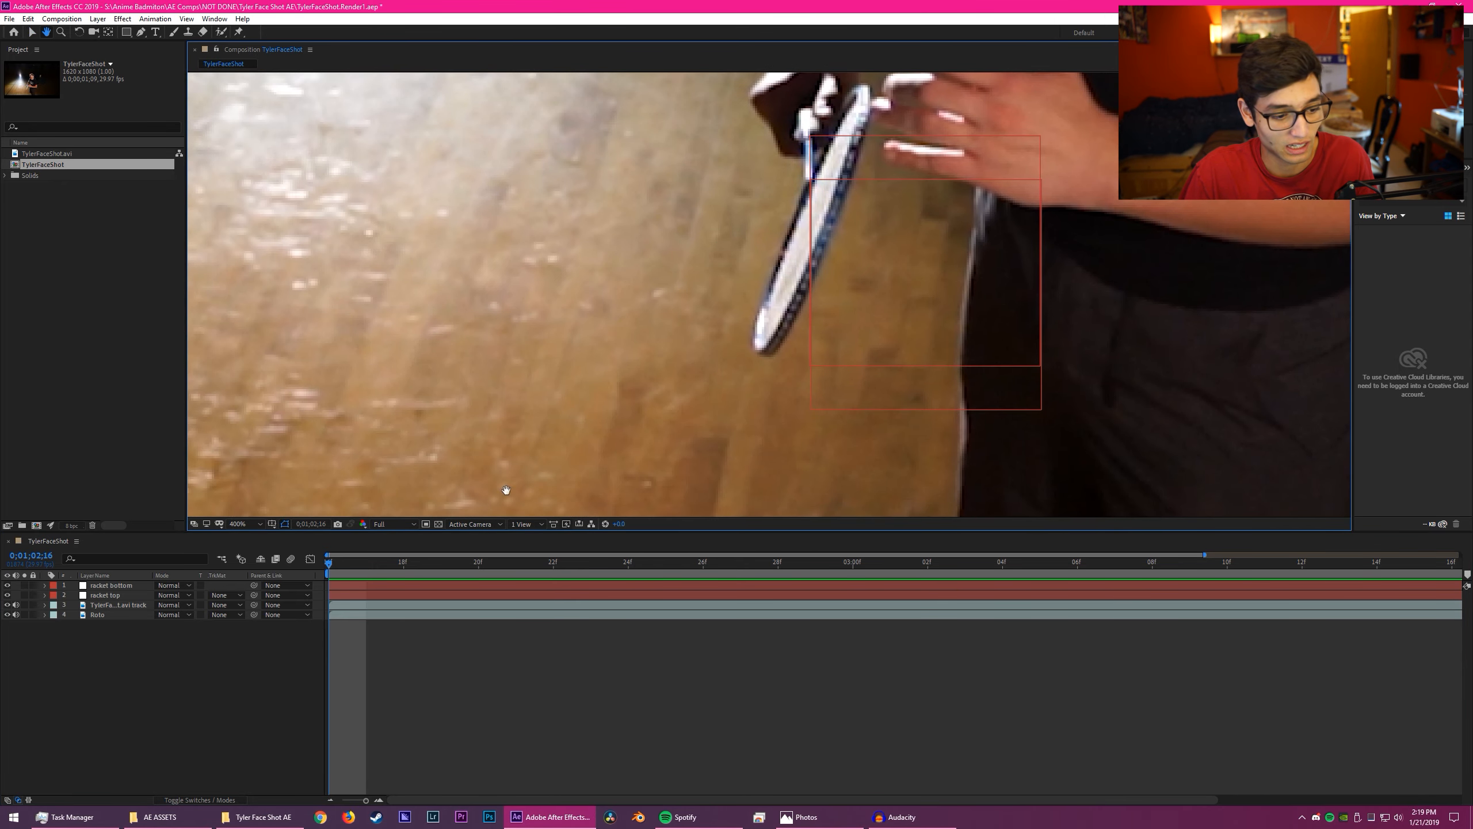
- Hide the .avi footage layer above Roto and play through the isolated subject
click(7, 605)
scroll(786, 331, down, 6)
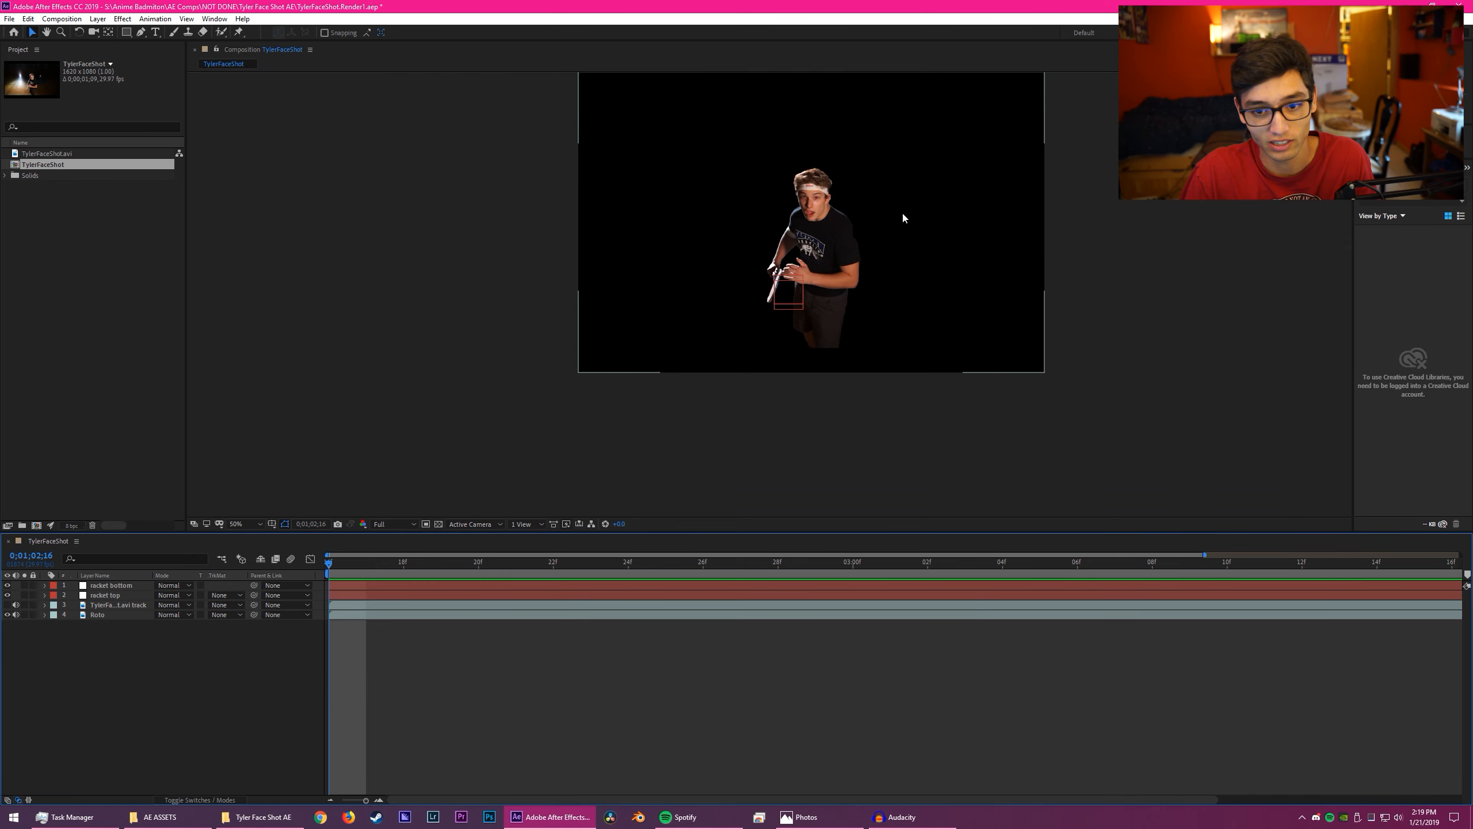
key(space)
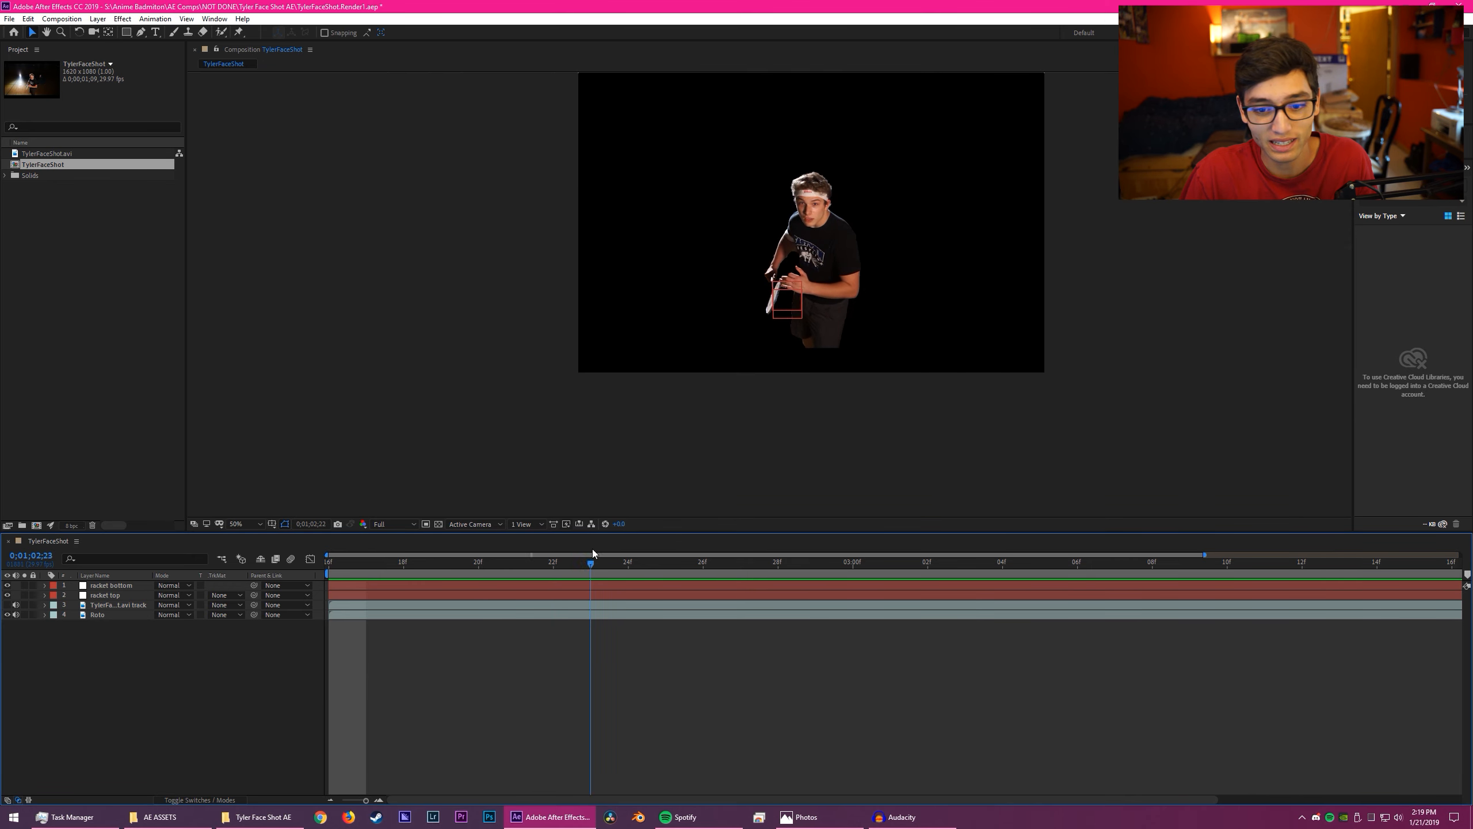
drag(1402, 531, 348, 566)
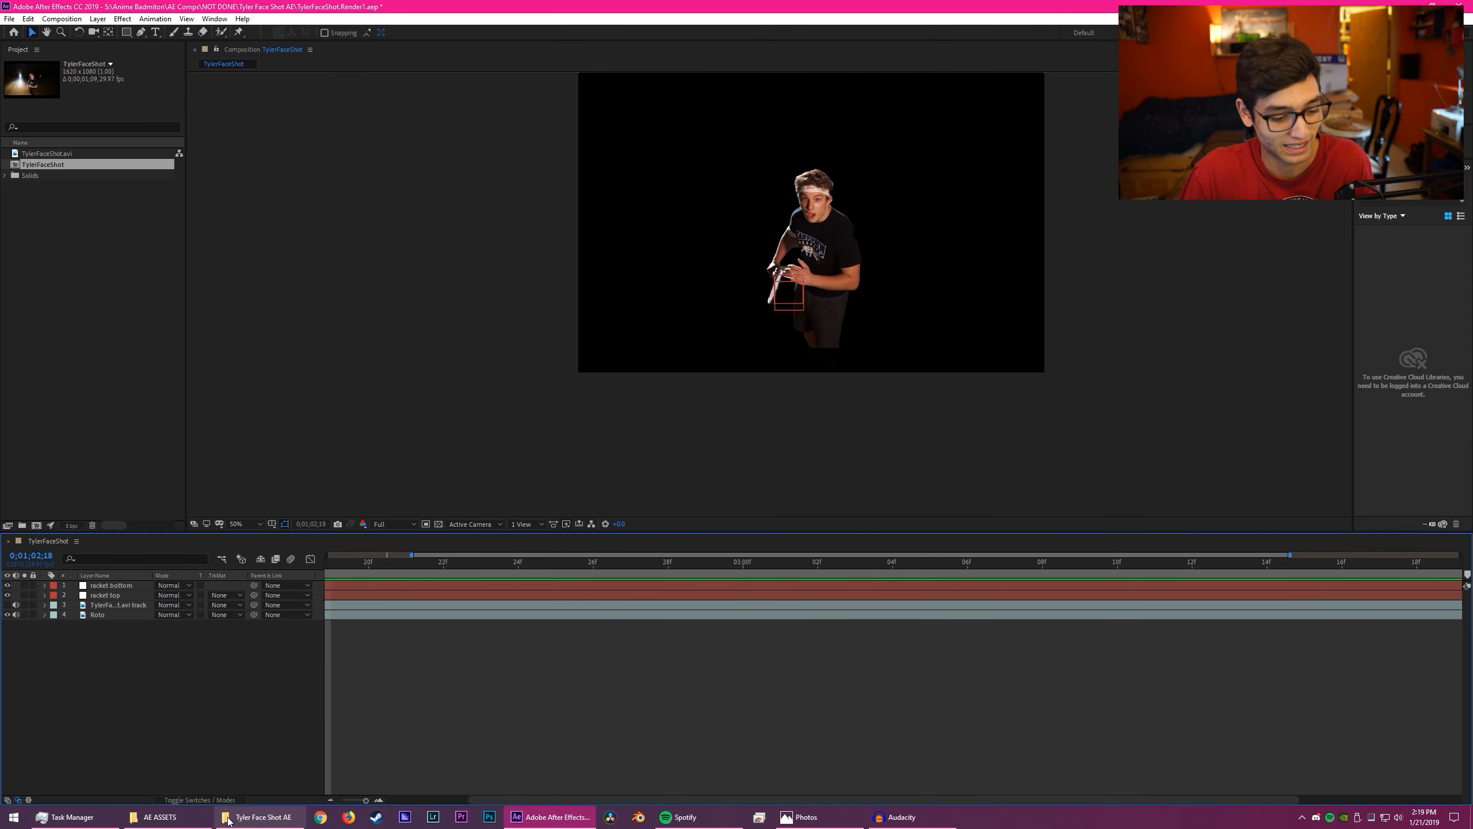
- Switch to File Explorer and review the project folders inside AE Comps > NOT DONE
click(160, 816)
key(alt+Left)
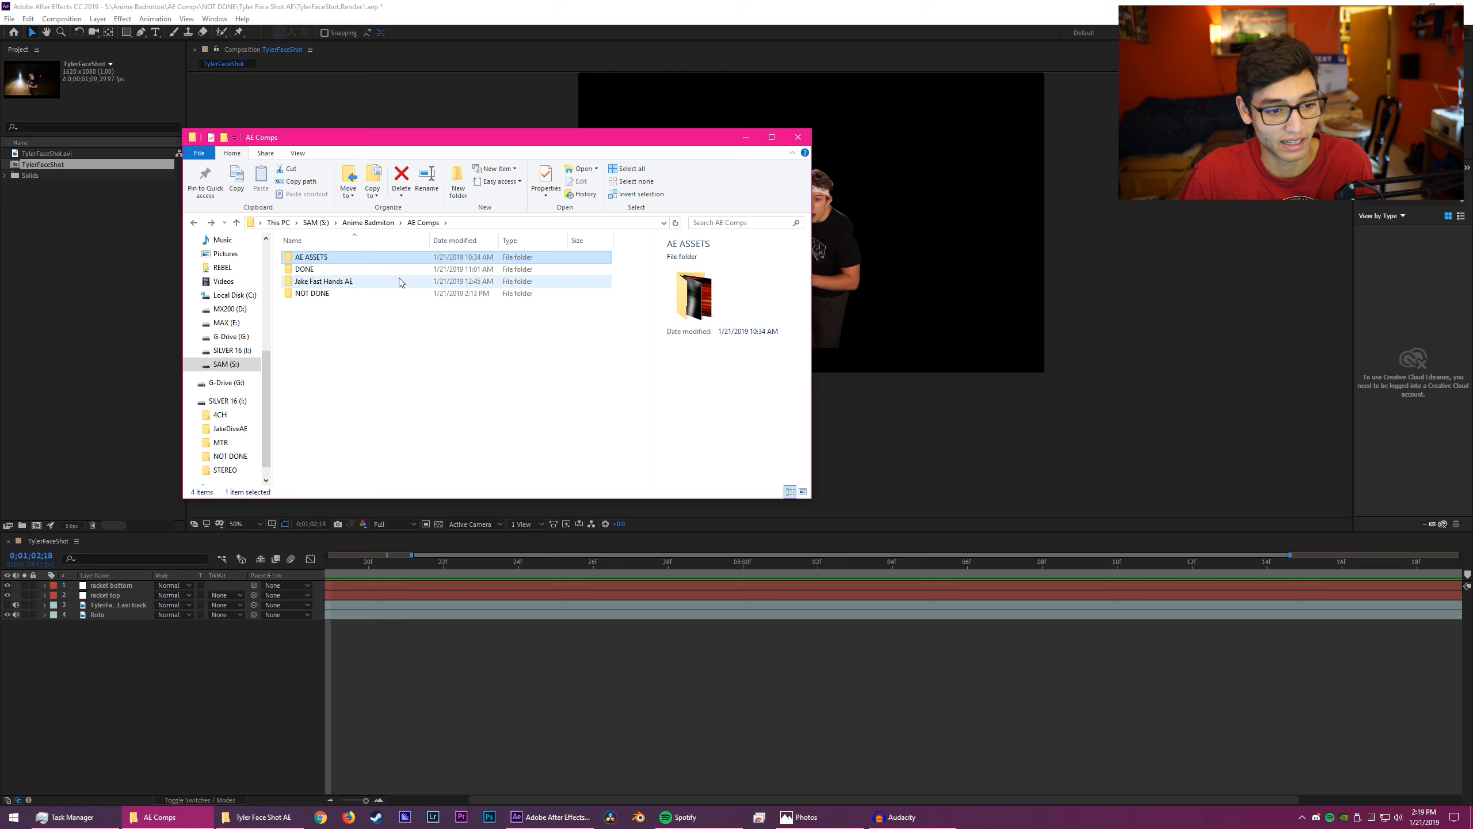
key(alt+Left)
double_click(367, 321)
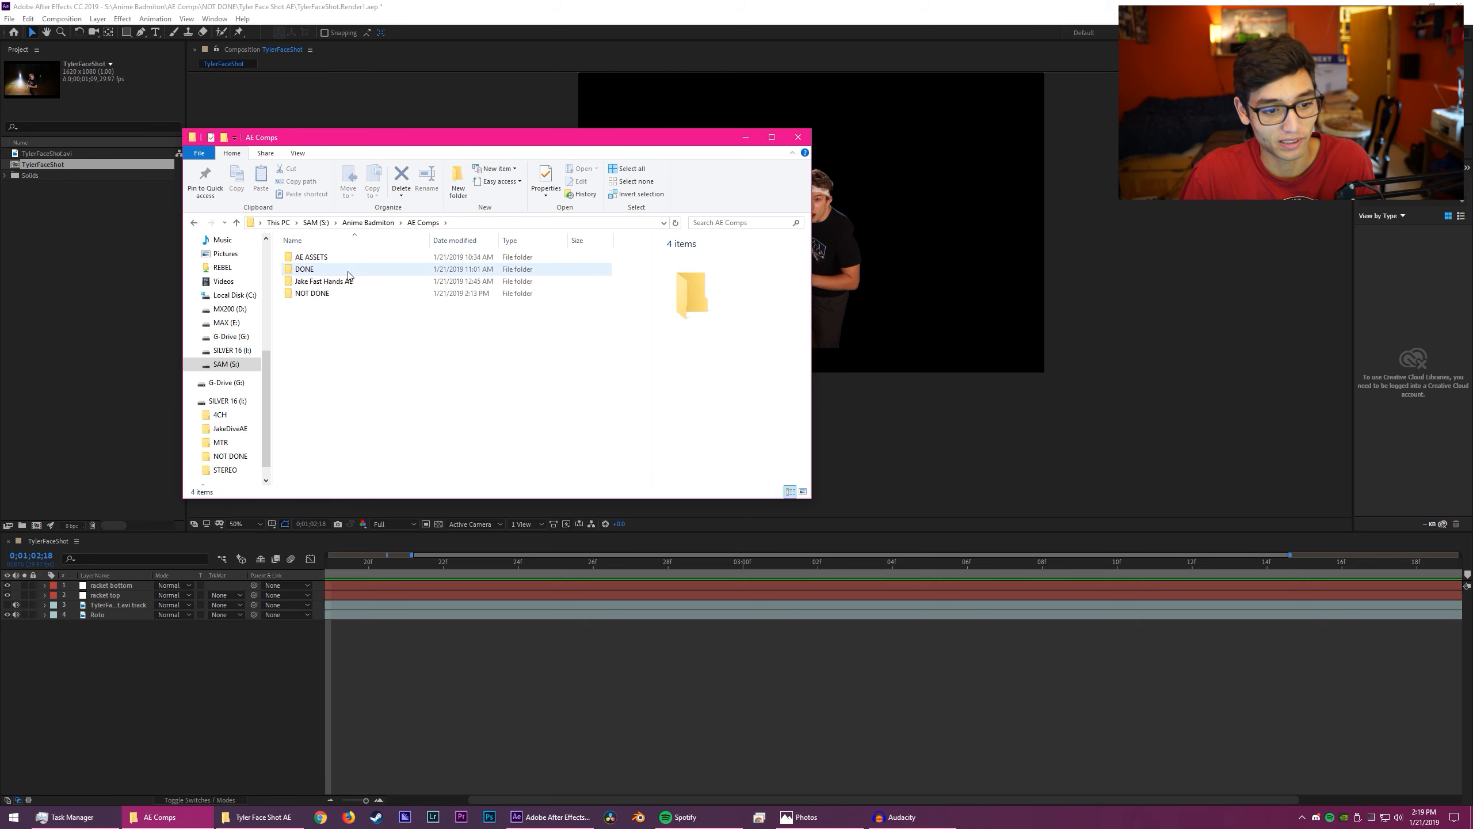
double_click(346, 294)
key(ctrl+a)
click(407, 348)
drag(428, 369, 348, 254)
click(359, 327)
drag(360, 330, 341, 272)
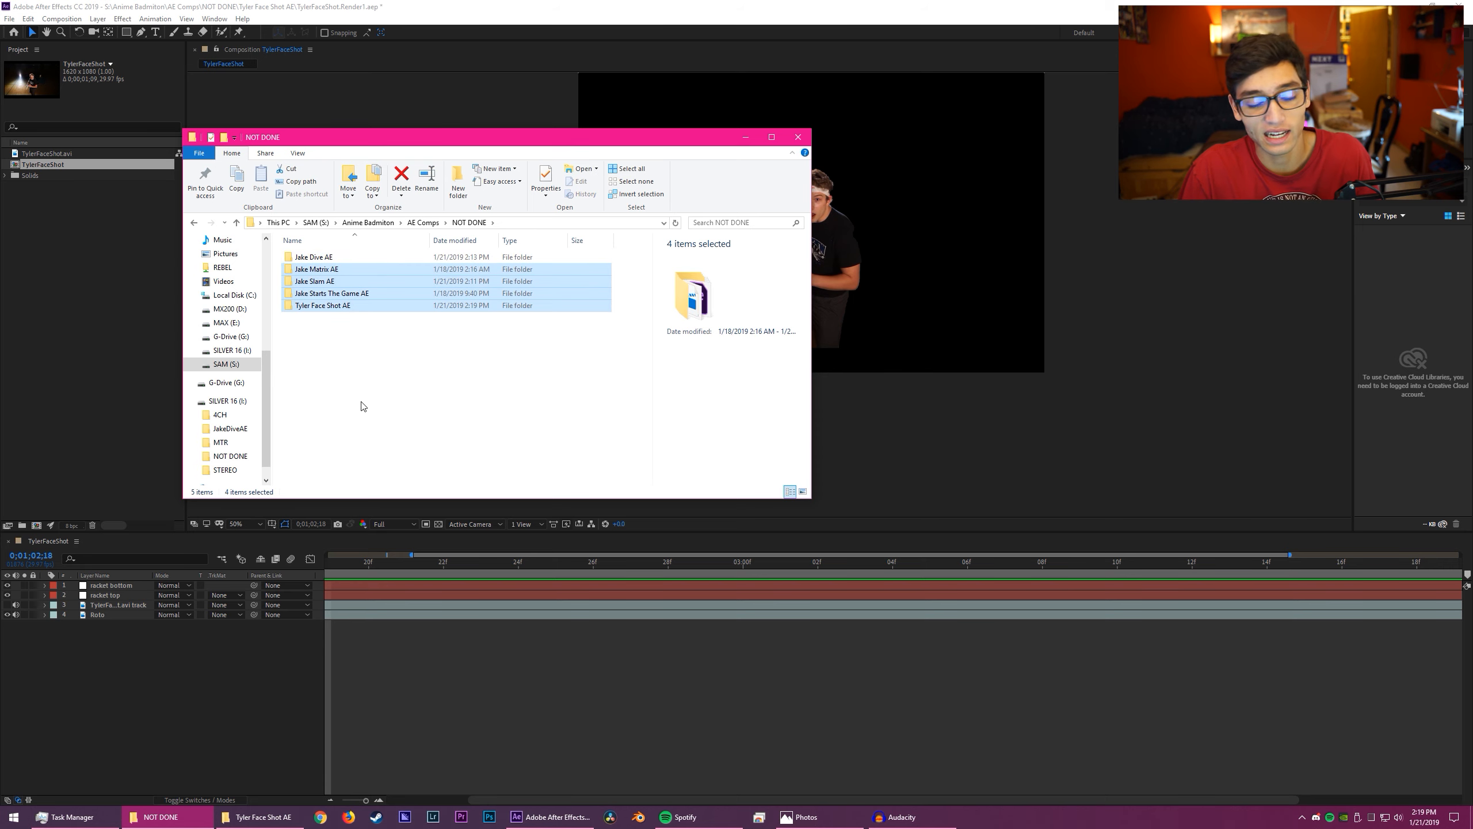
- Check the project folders inside AE Comps > DONE and return to After Effects
key(BackSpace)
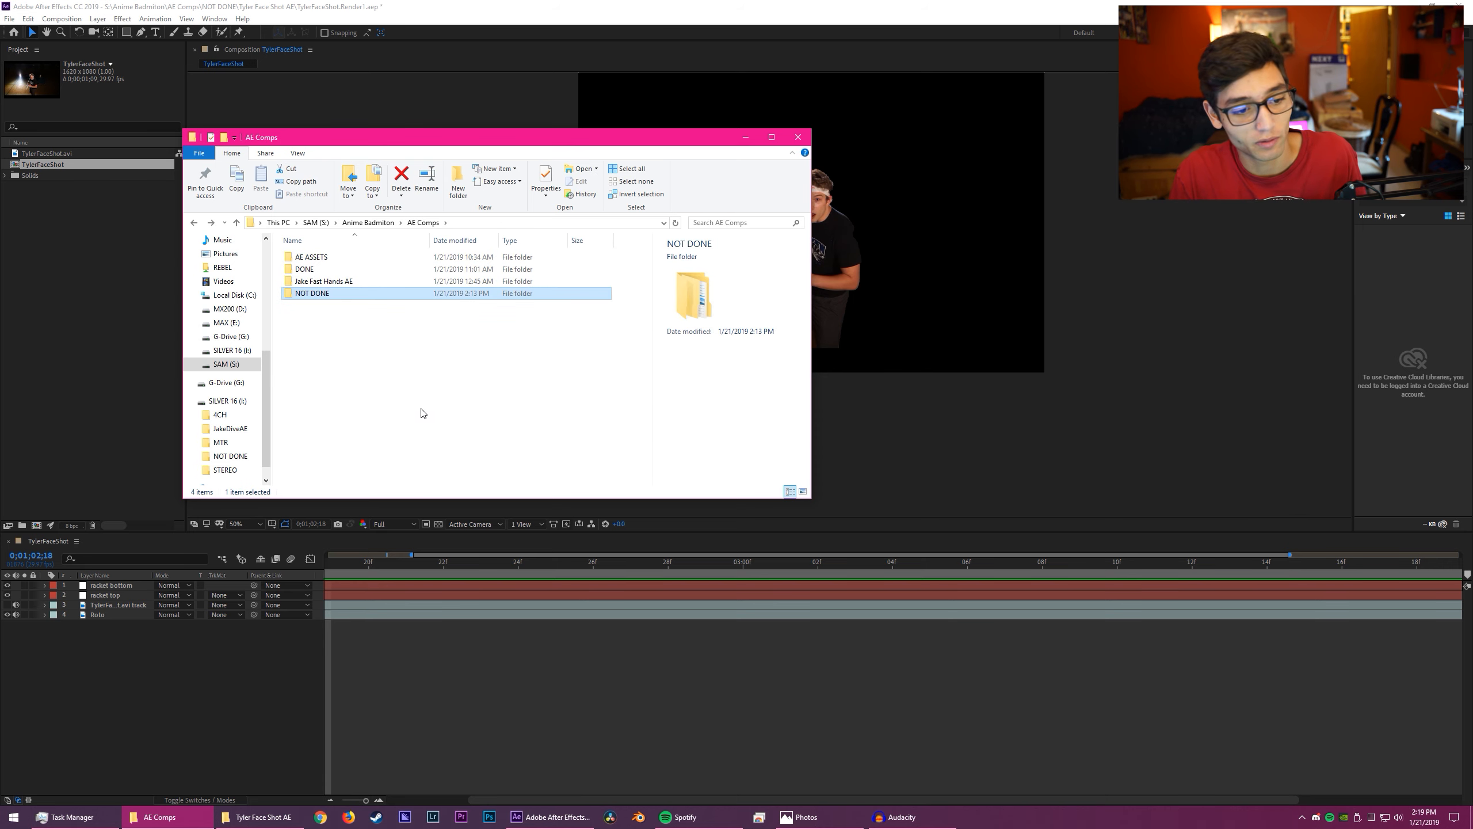
double_click(469, 269)
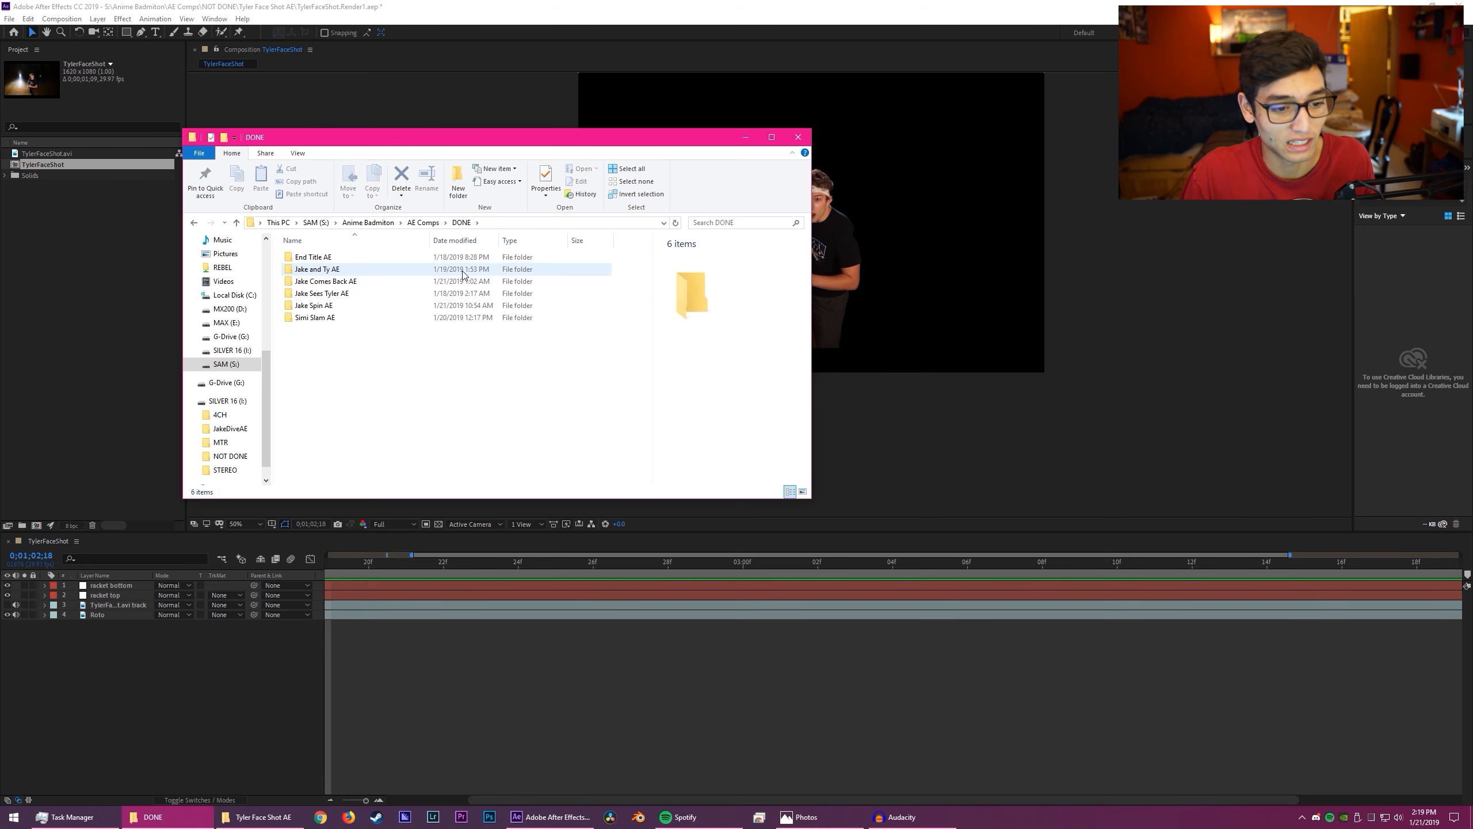
key(BackSpace)
click(746, 137)
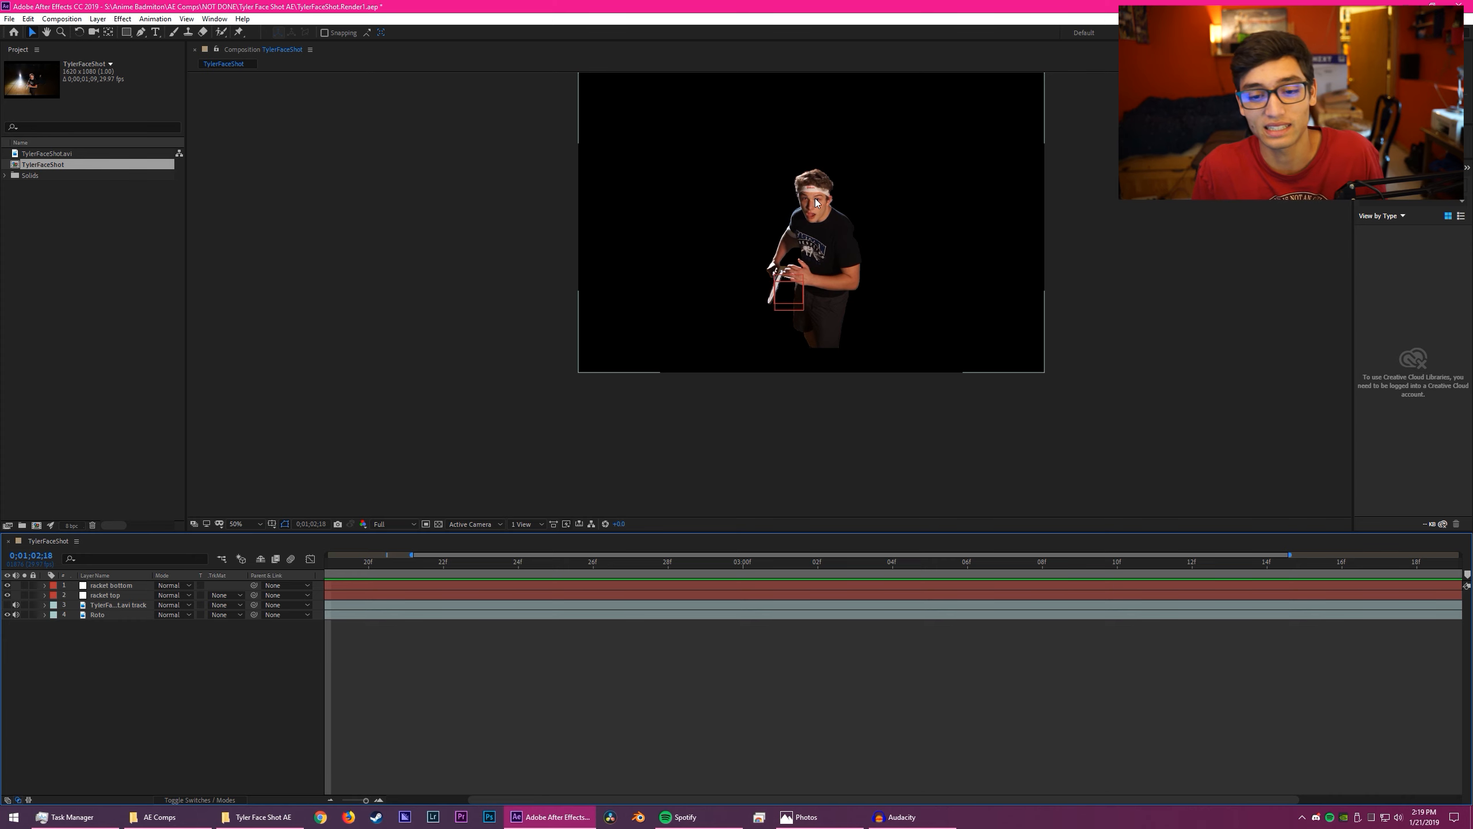
scroll(864, 430, down, 1)
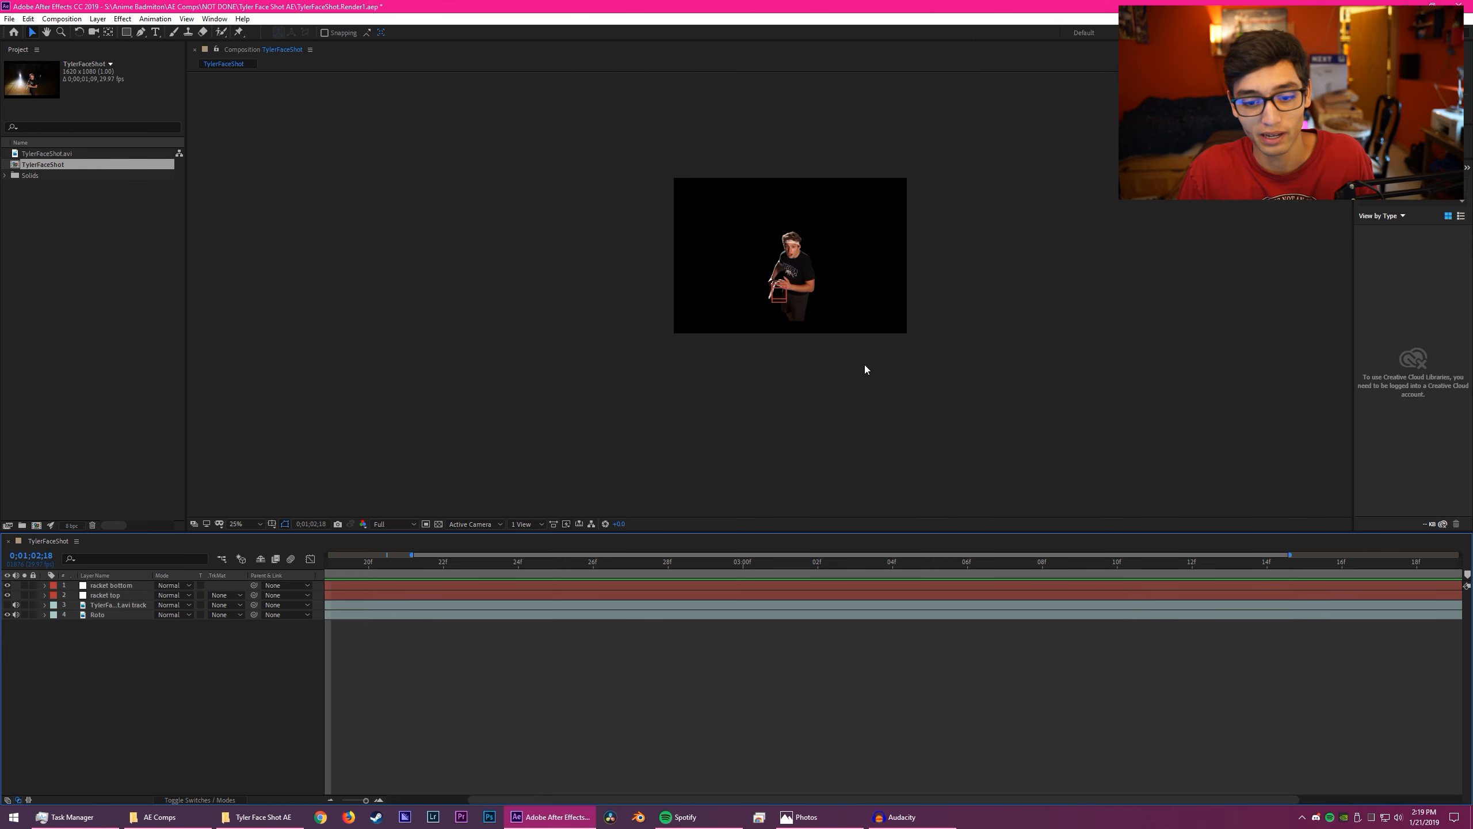
scroll(790, 233, up, 1)
drag(852, 217, 850, 291)
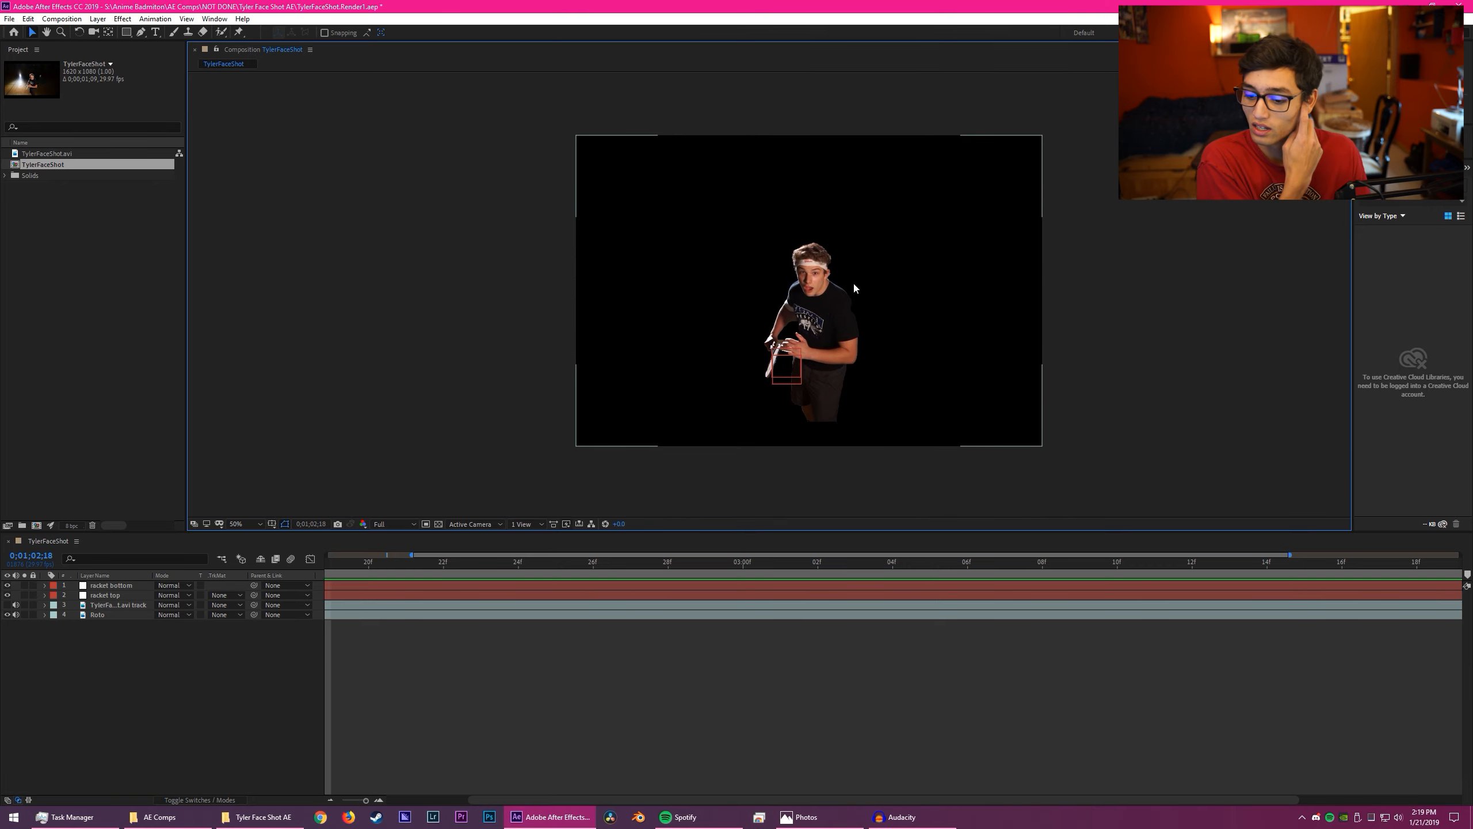
key(alt+Tab)
key(alt+Tab)
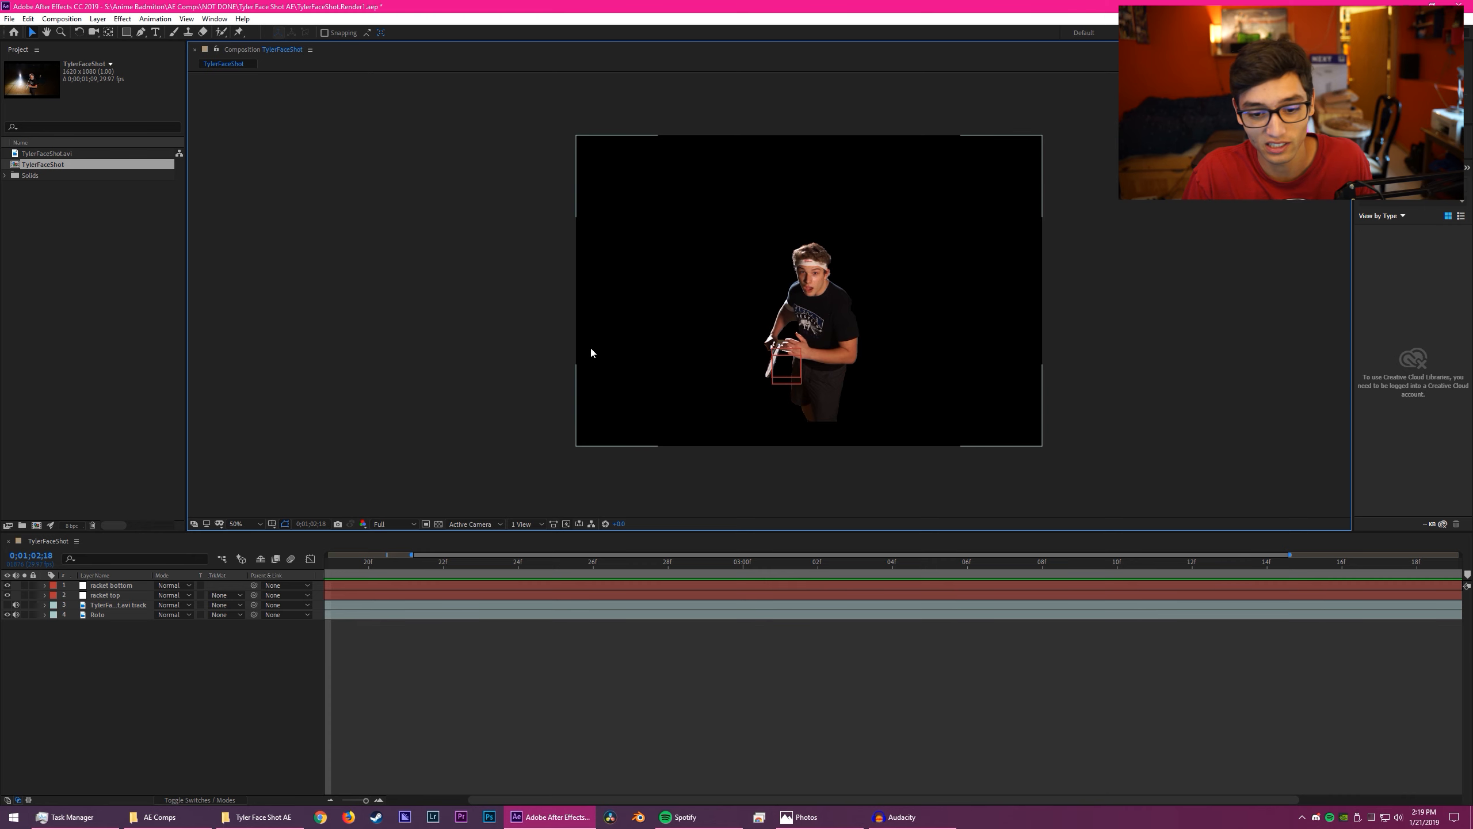
scroll(778, 360, up, 2)
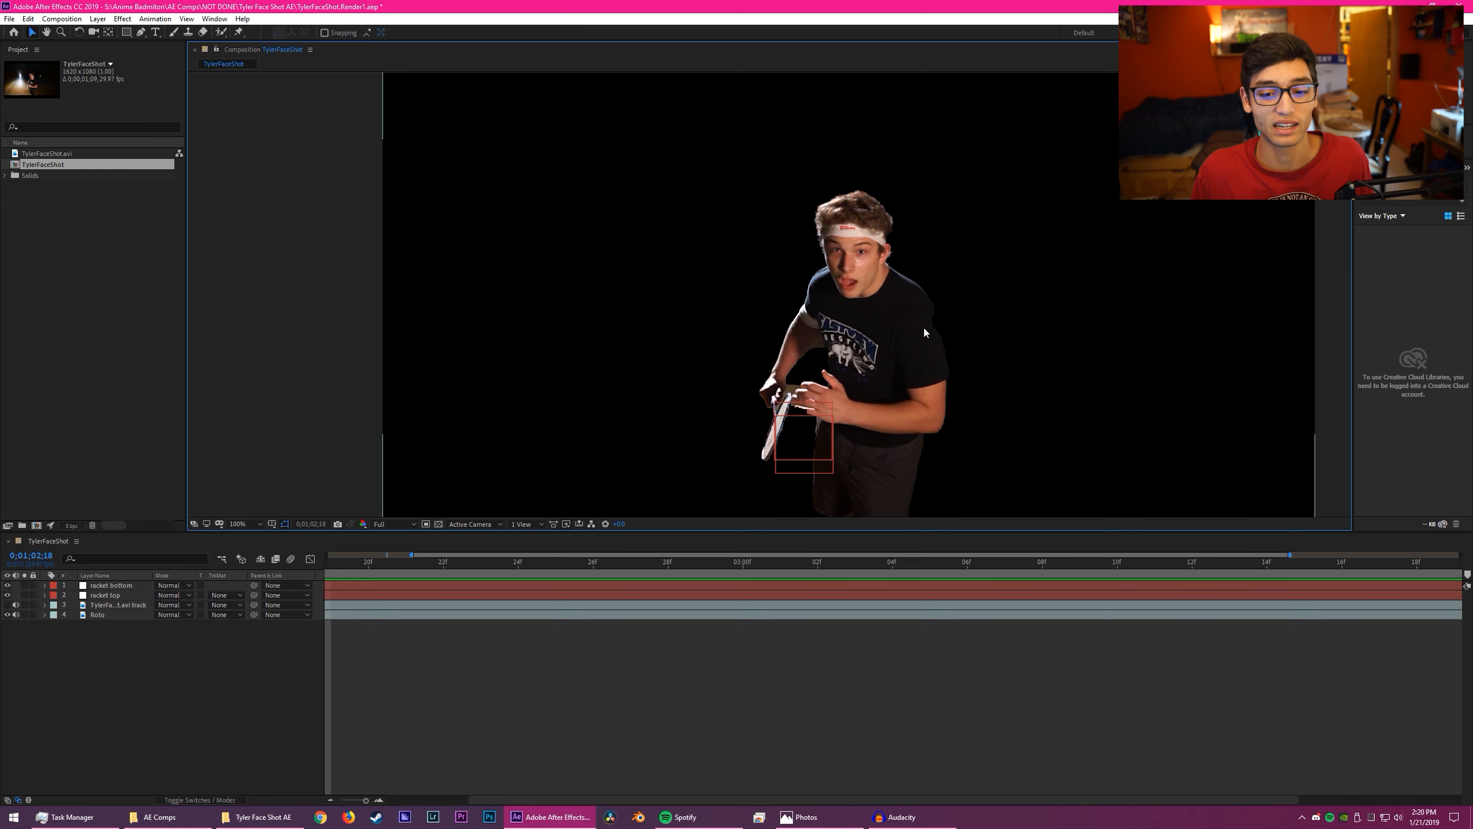
click(923, 327)
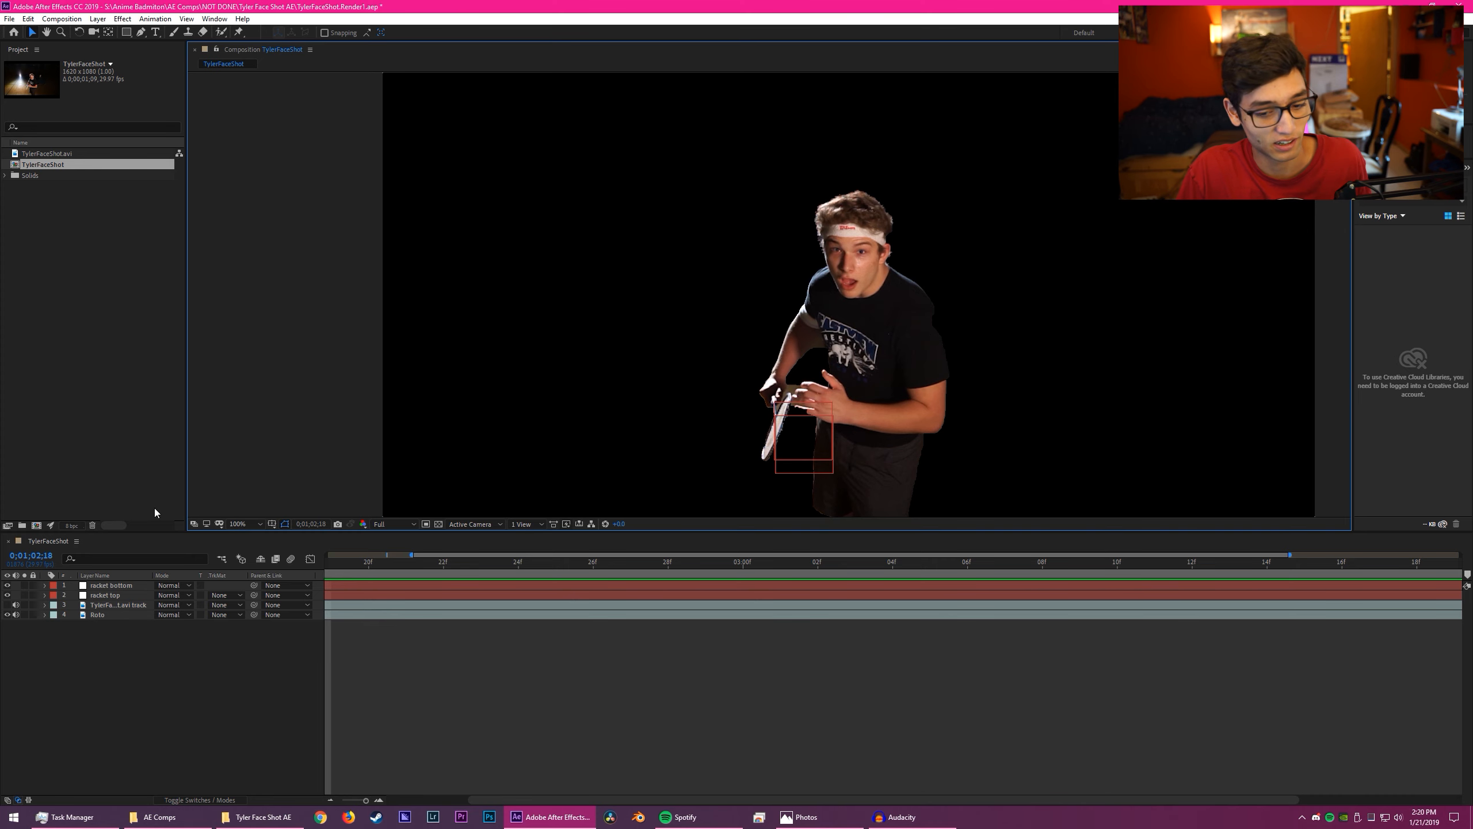
- Inspect the cut-out around the racket and make the .avi footage layer above Roto visible again
key(period)
scroll(791, 401, down, 2)
scroll(791, 402, up, 2)
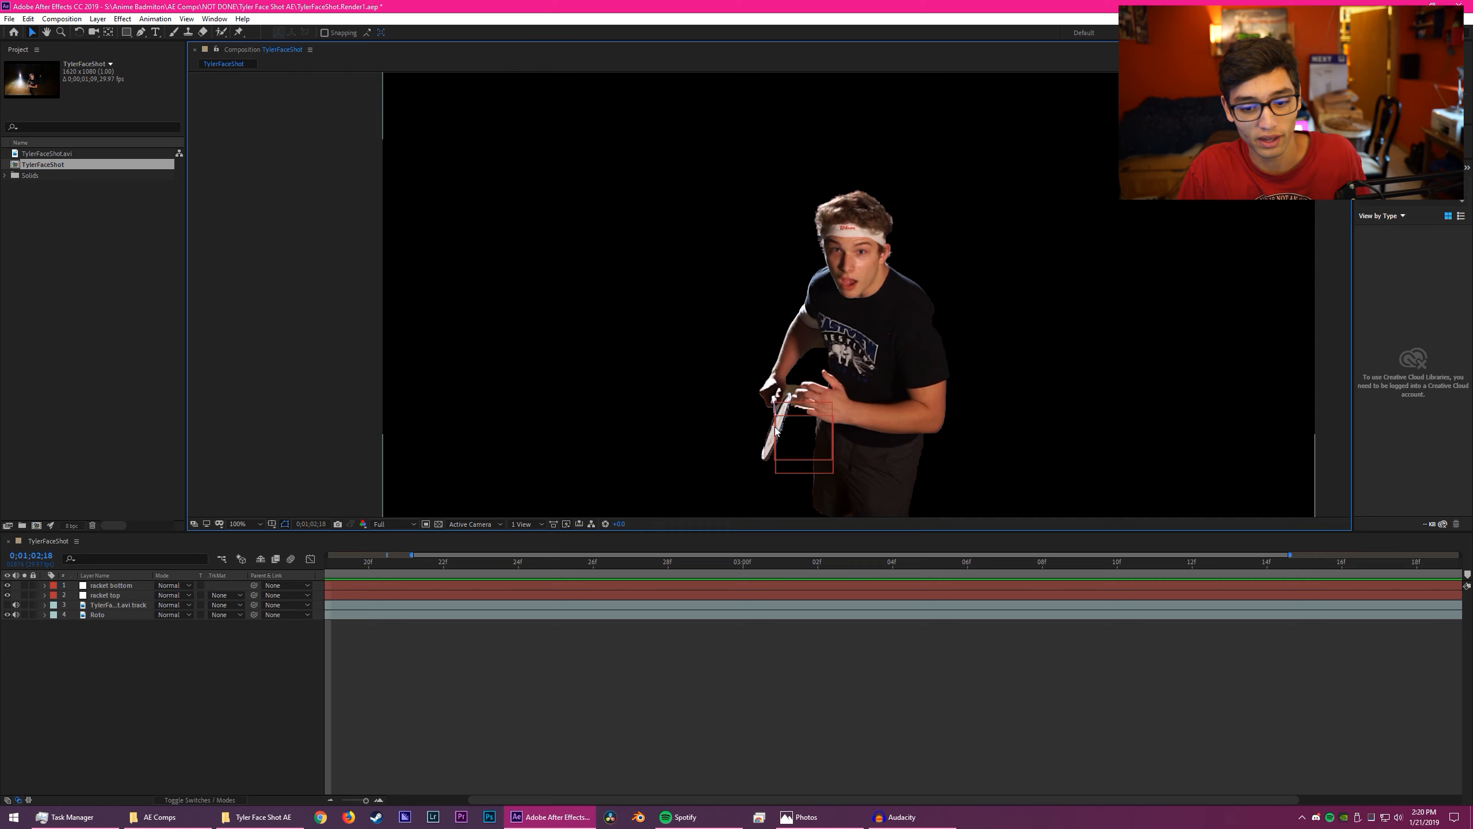
key(space)
drag(860, 426, 958, 249)
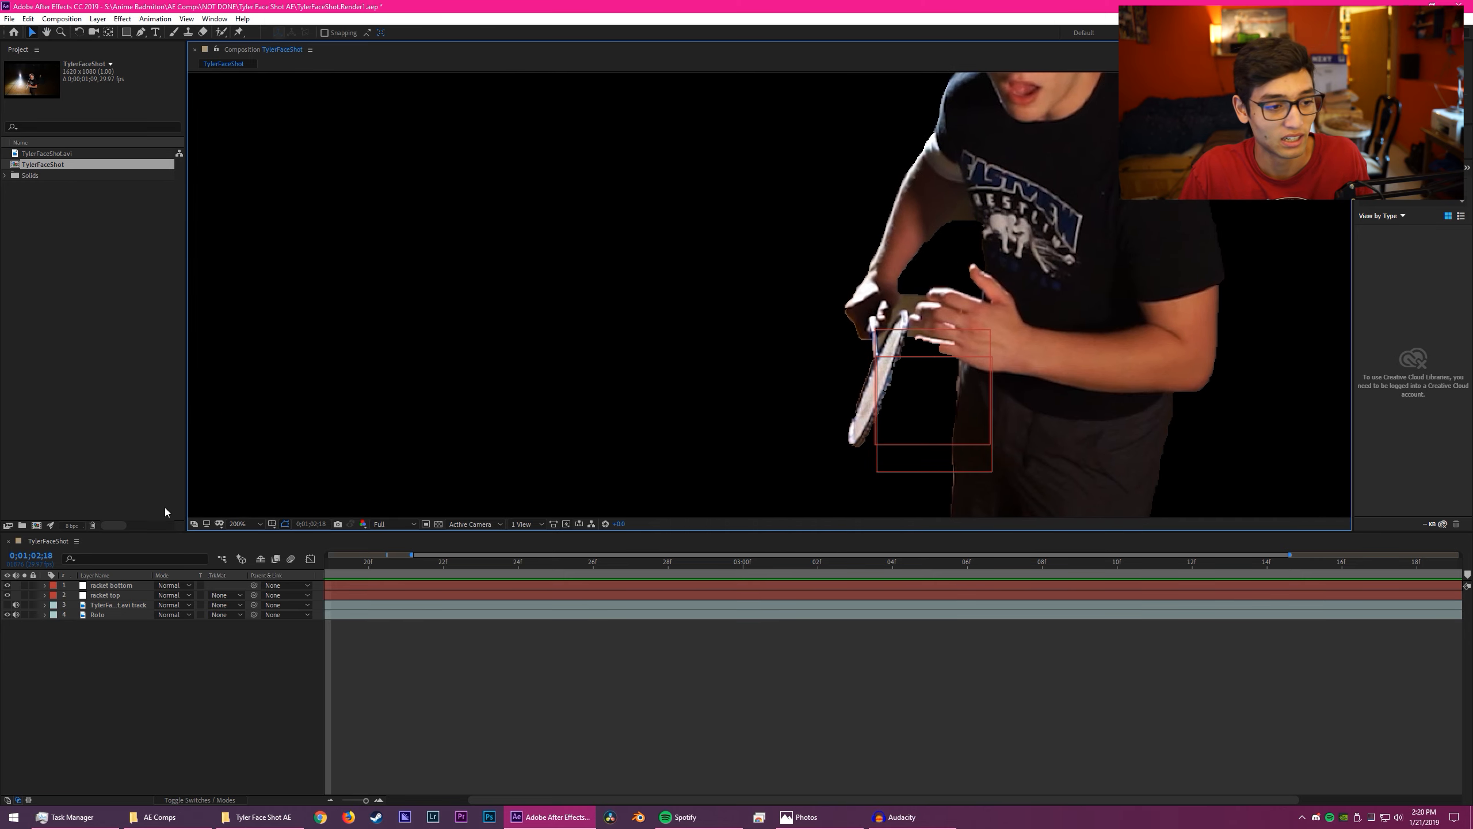
click(7, 605)
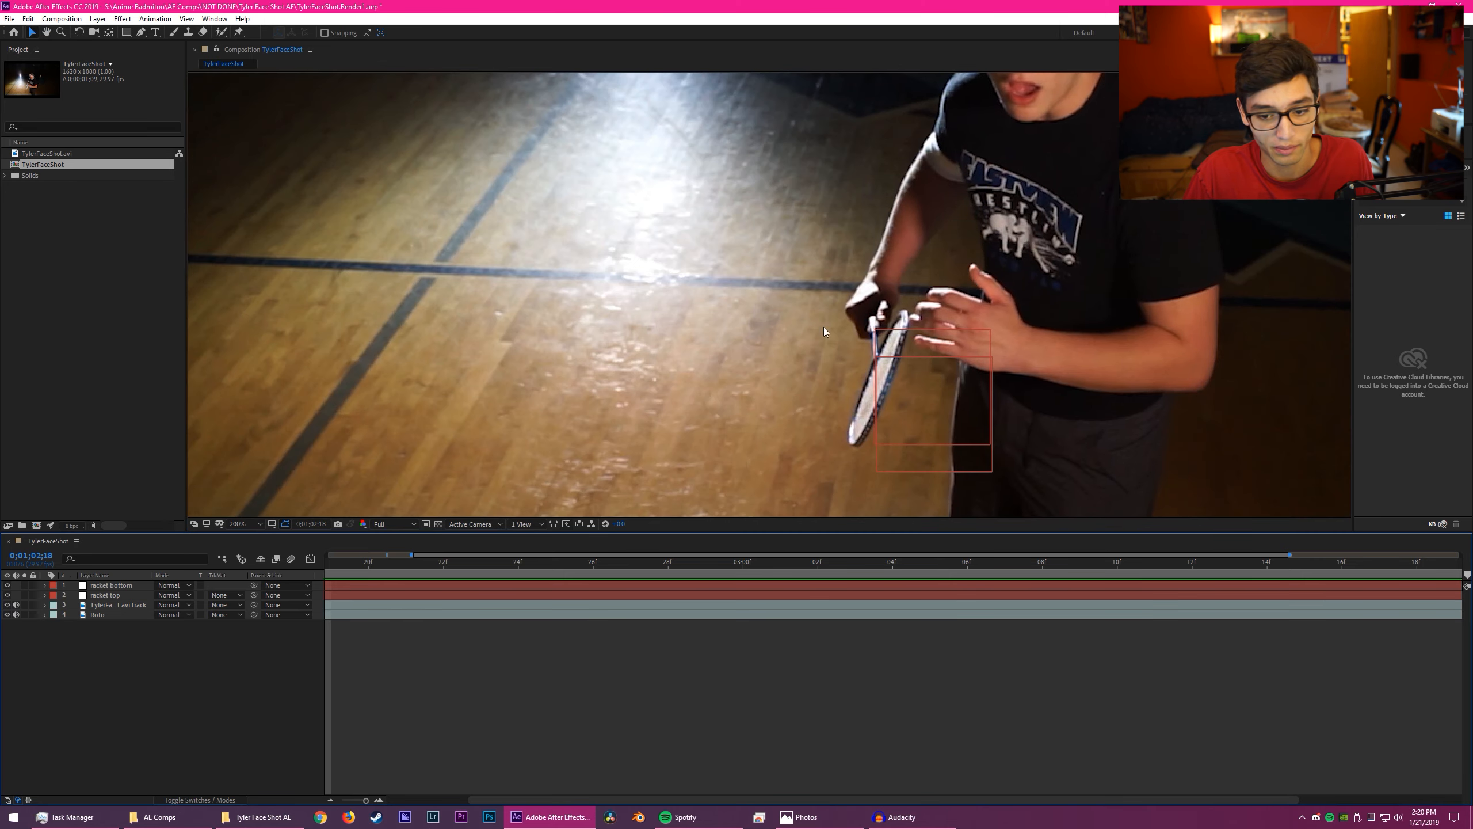
scroll(824, 332, down, 2)
scroll(884, 360, up, 1)
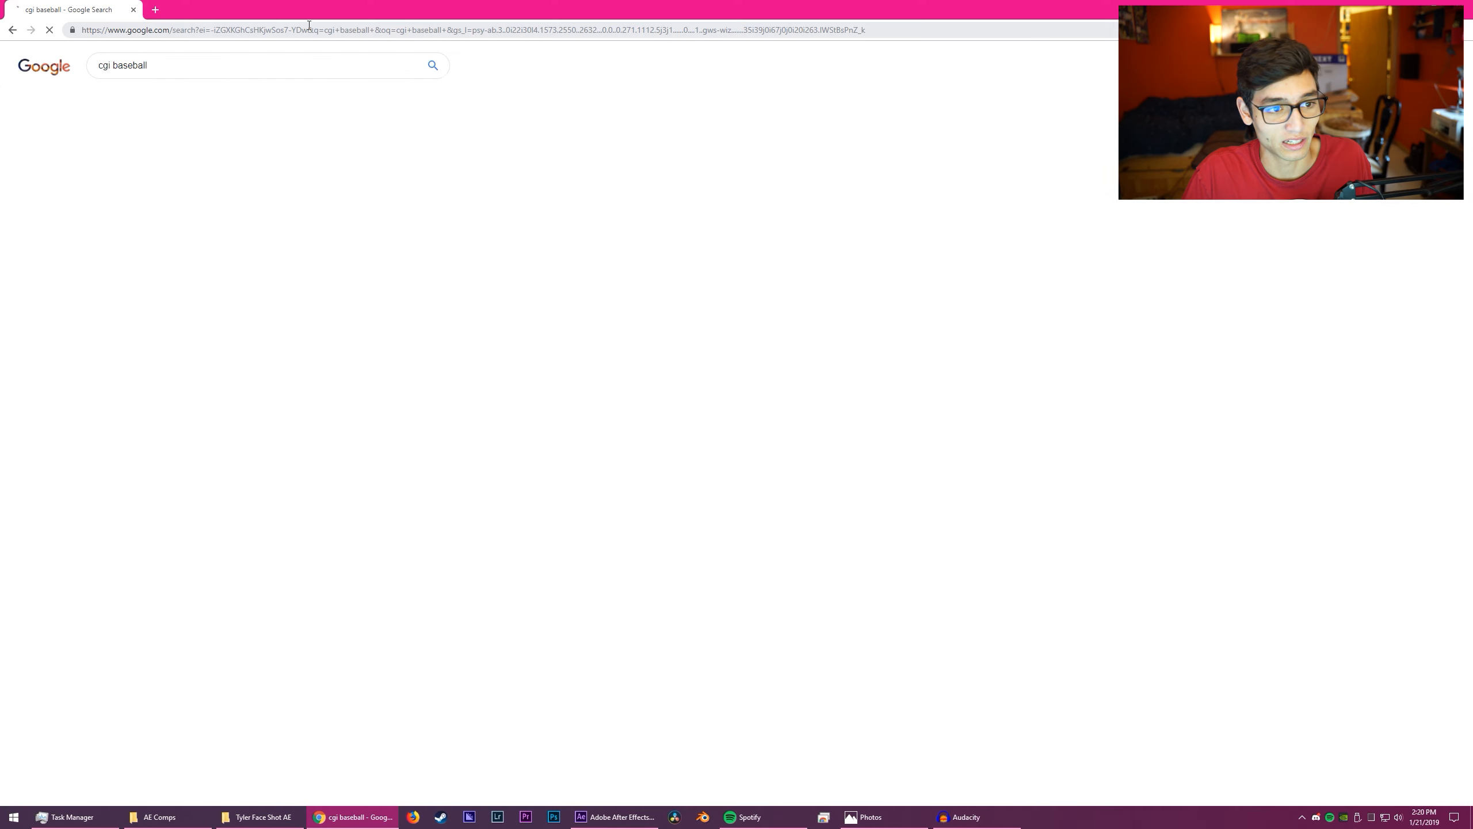
- Switch to Chrome, search for "saber plugin" and open Video Copilot's SABER plug-in page
click(309, 30)
text(s)
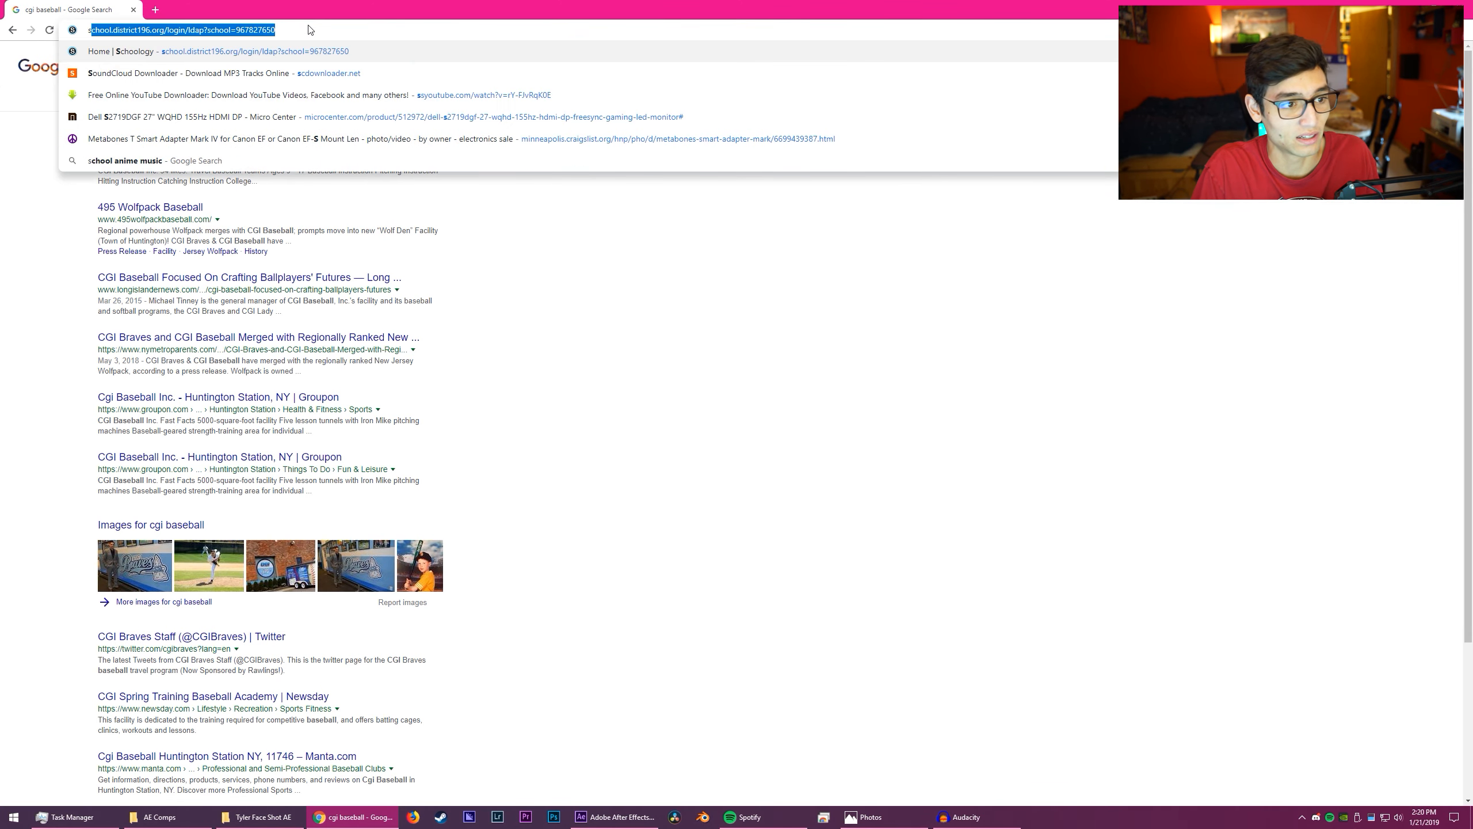
text(aber plugin)
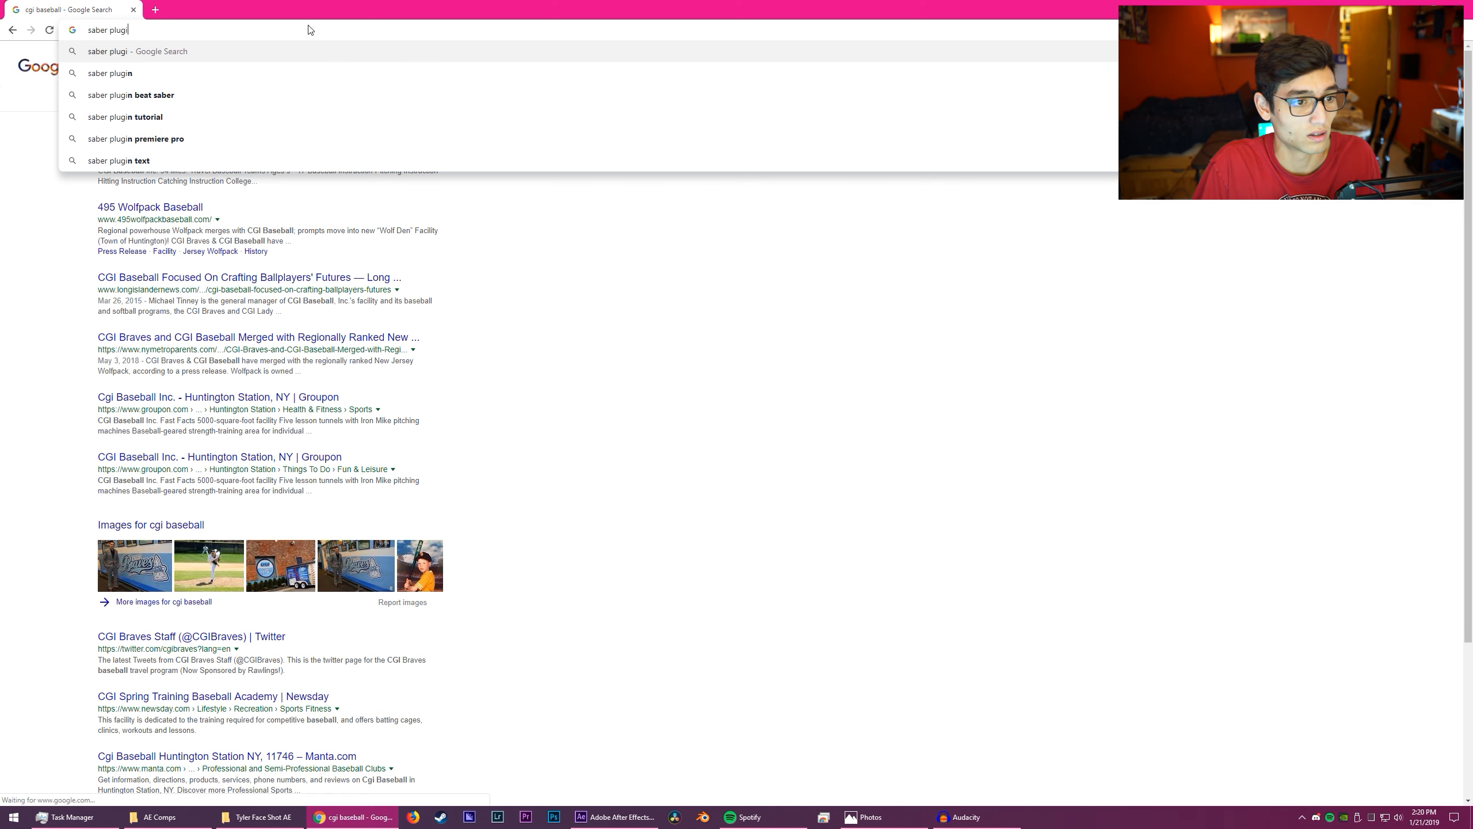
key(Down)
key(Return)
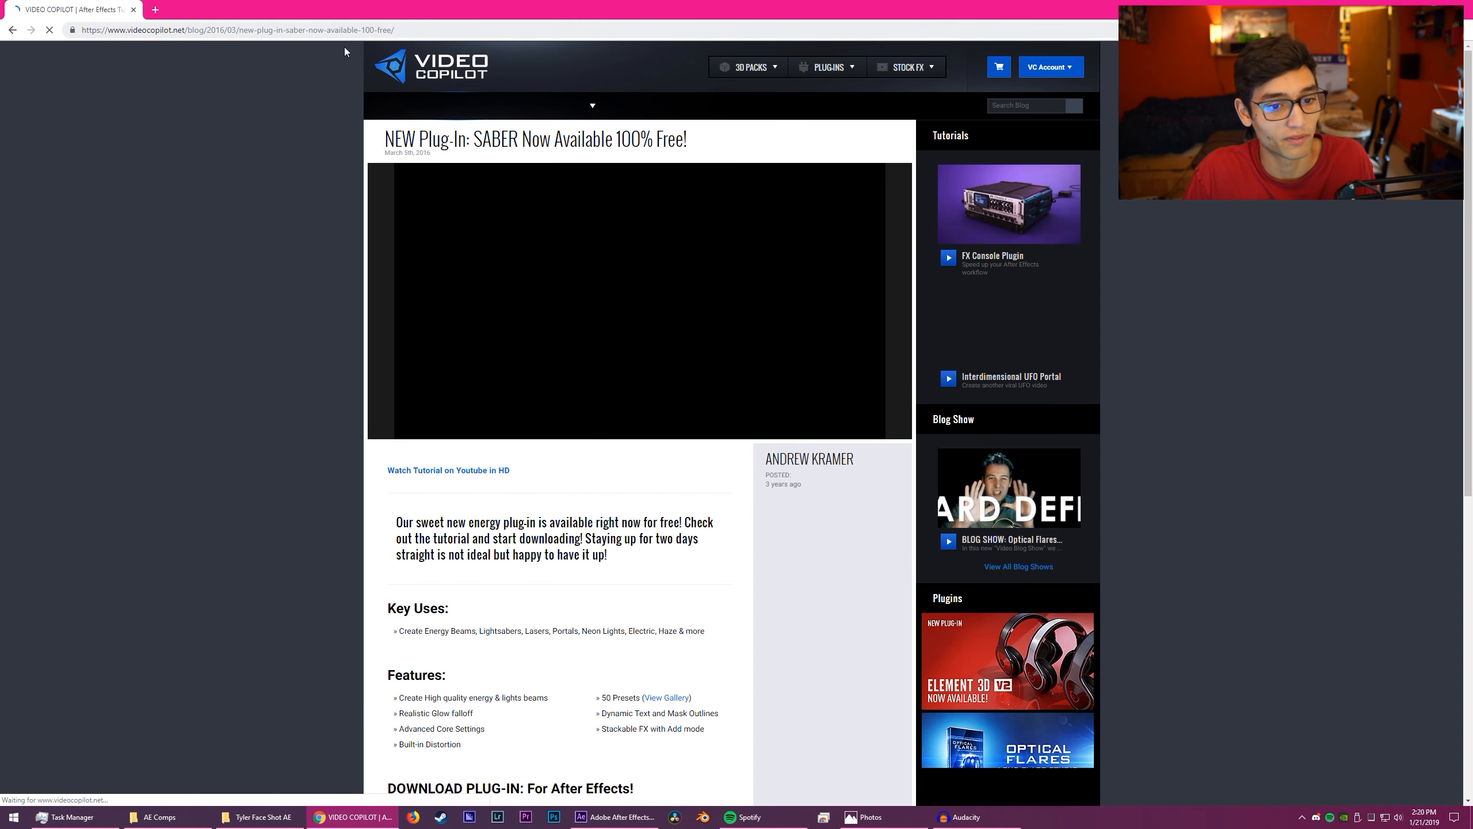
- Skim the muted SABER tutorial video, skipping to 5:27 and 20:26, and look over the plug-in's features and download options
scroll(674, 291, down, 6)
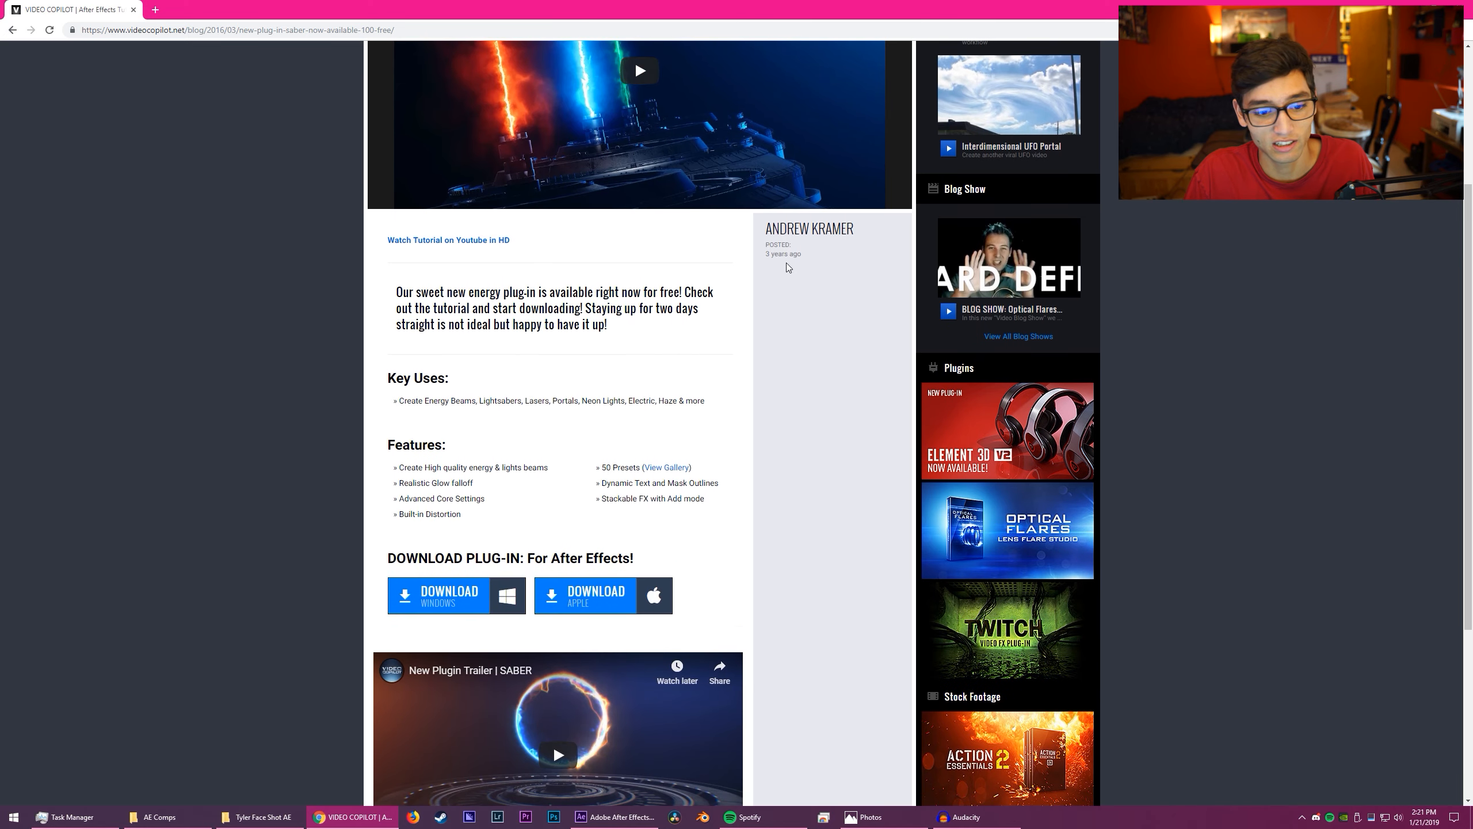
scroll(695, 282, up, 6)
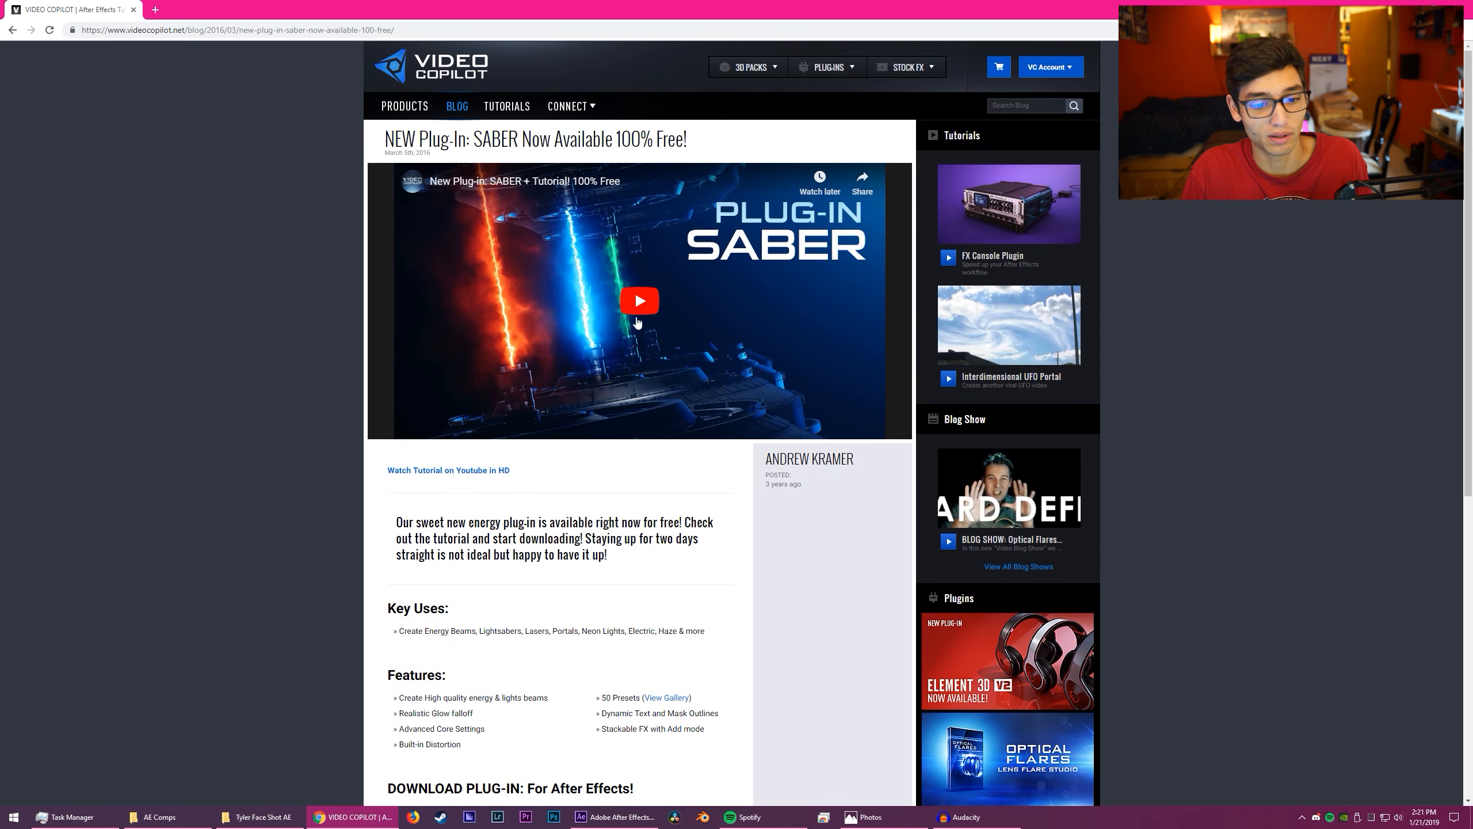
click(646, 334)
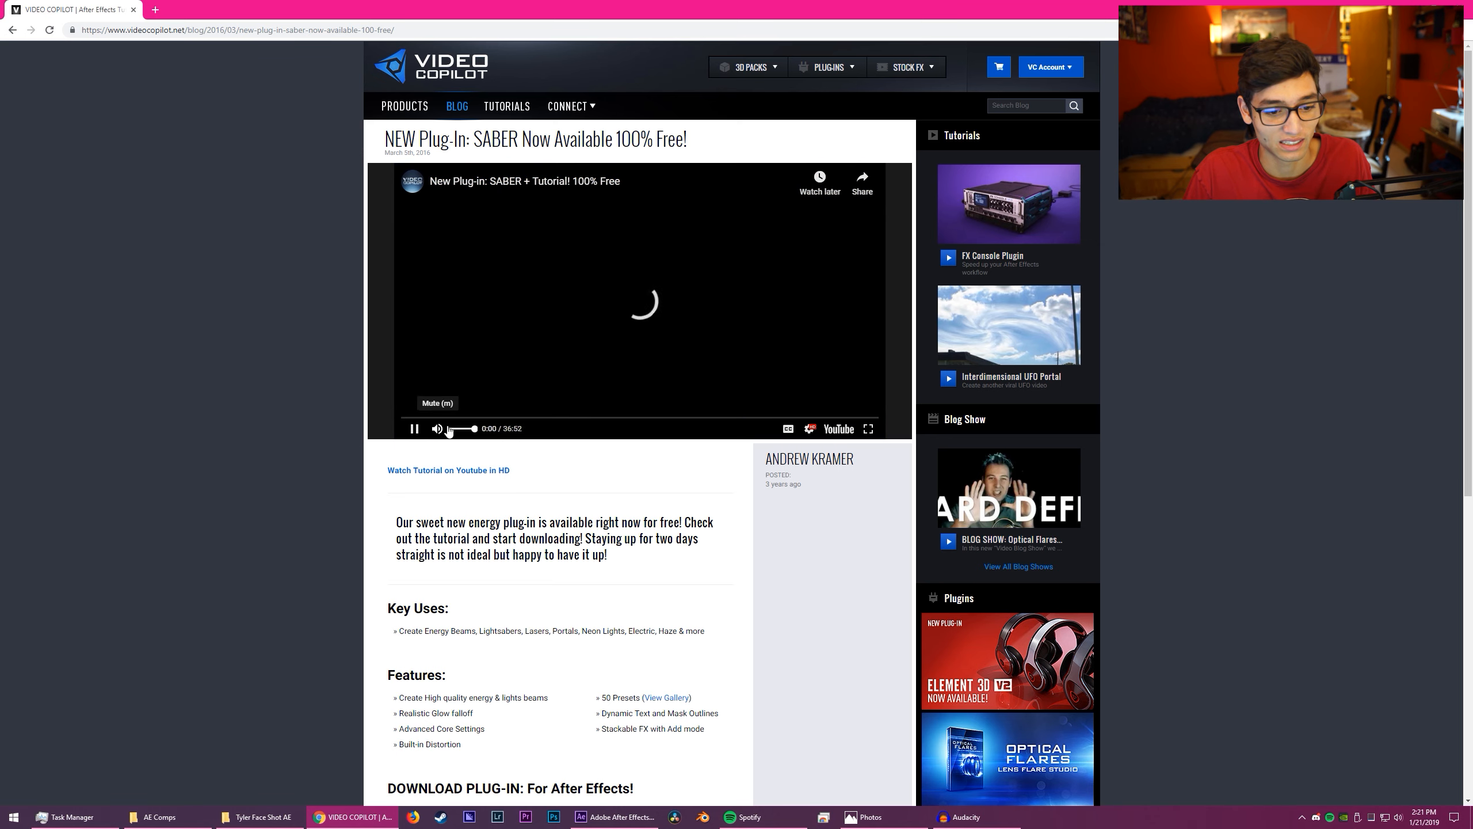
drag(472, 430, 442, 431)
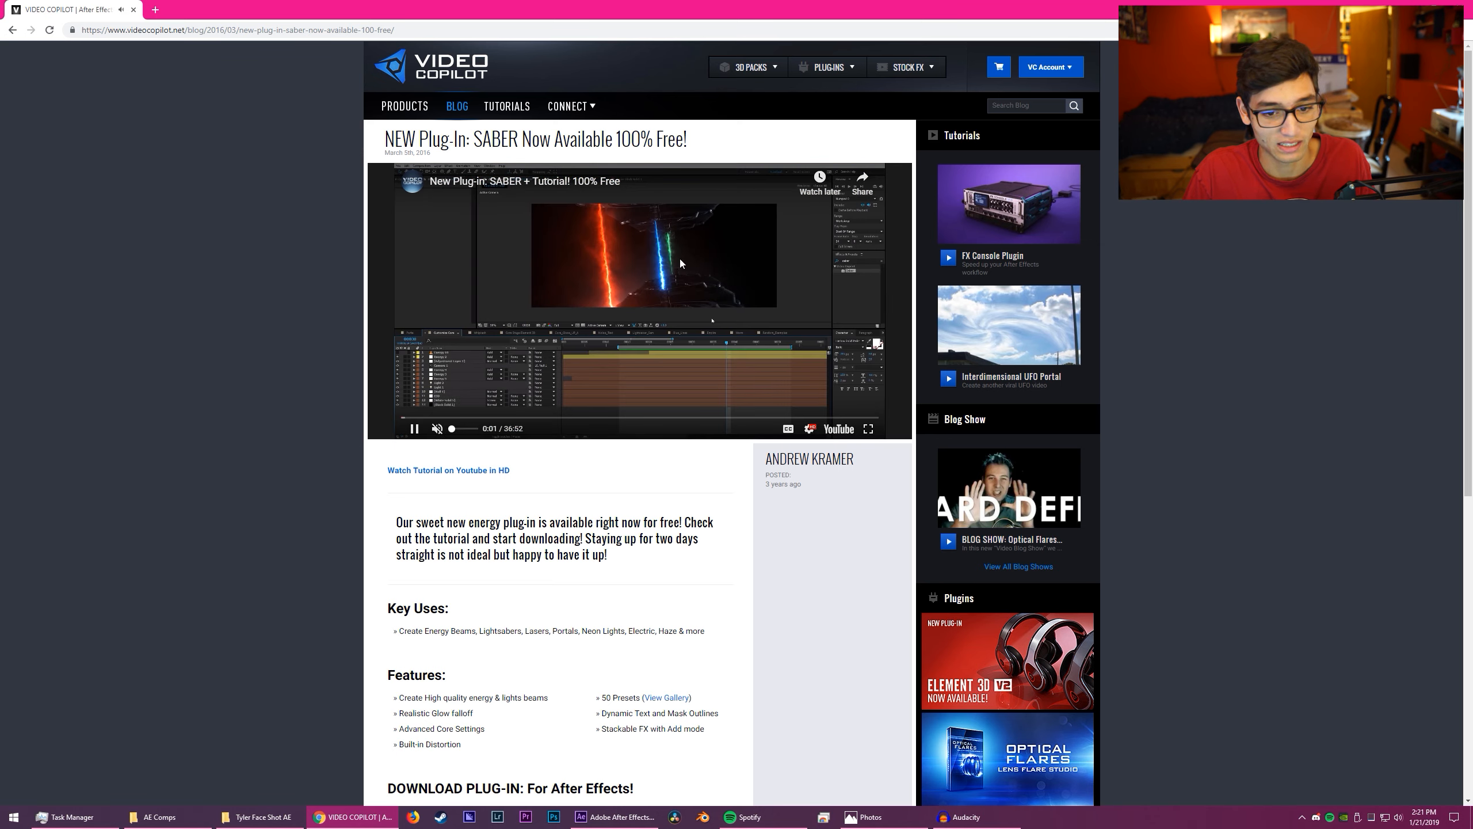
click(635, 293)
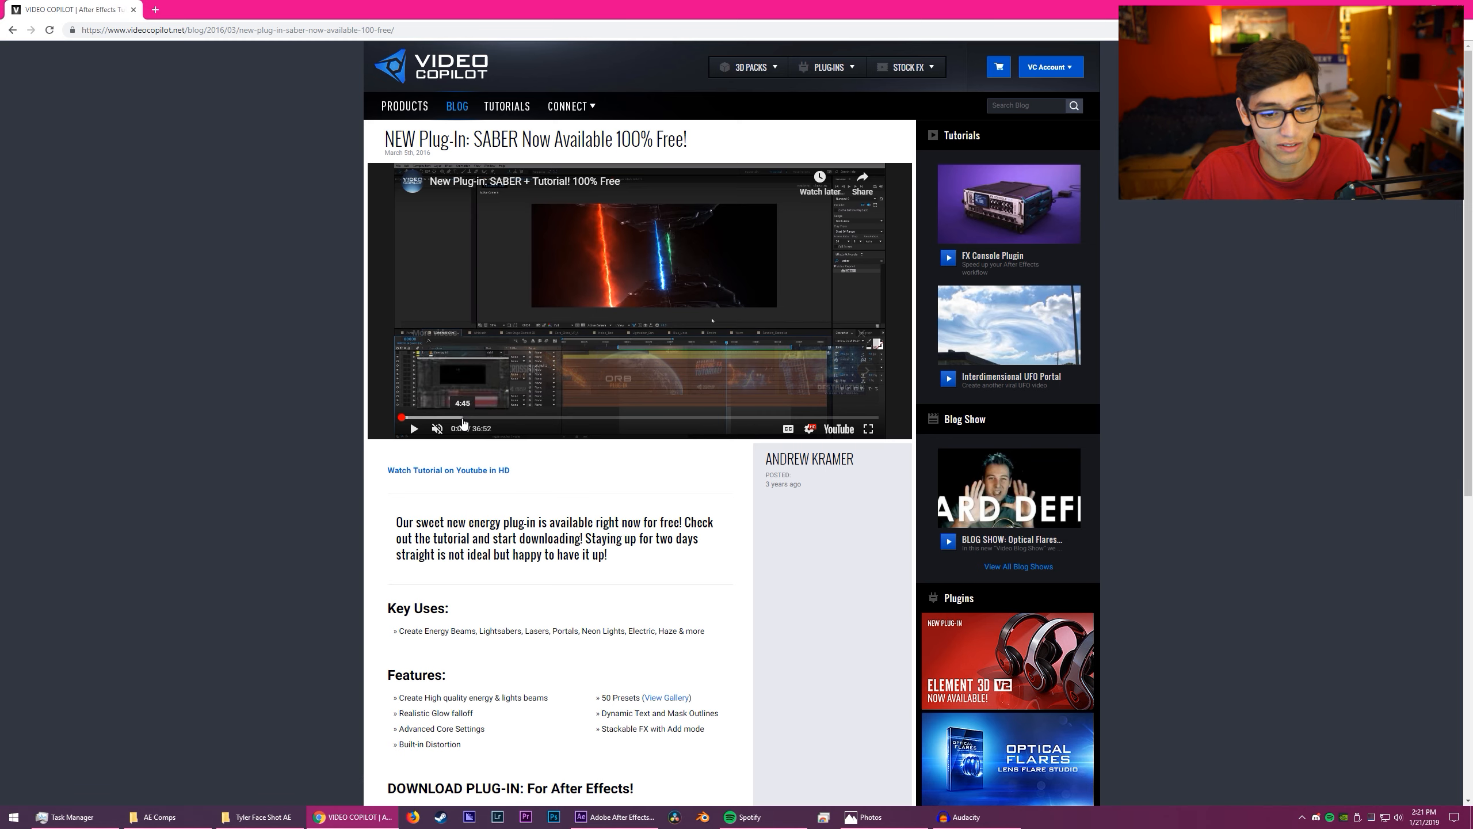
click(471, 418)
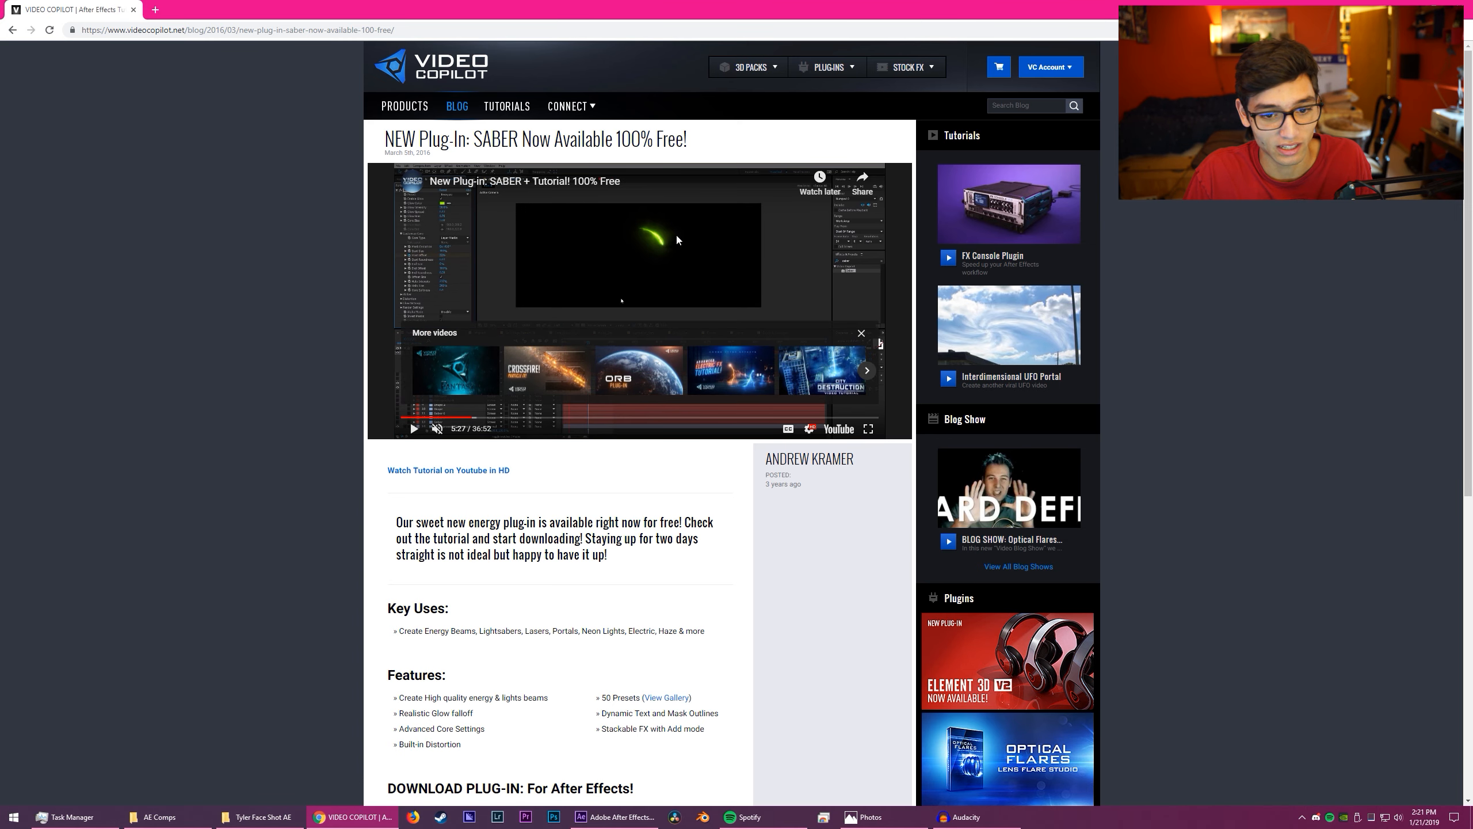
click(666, 417)
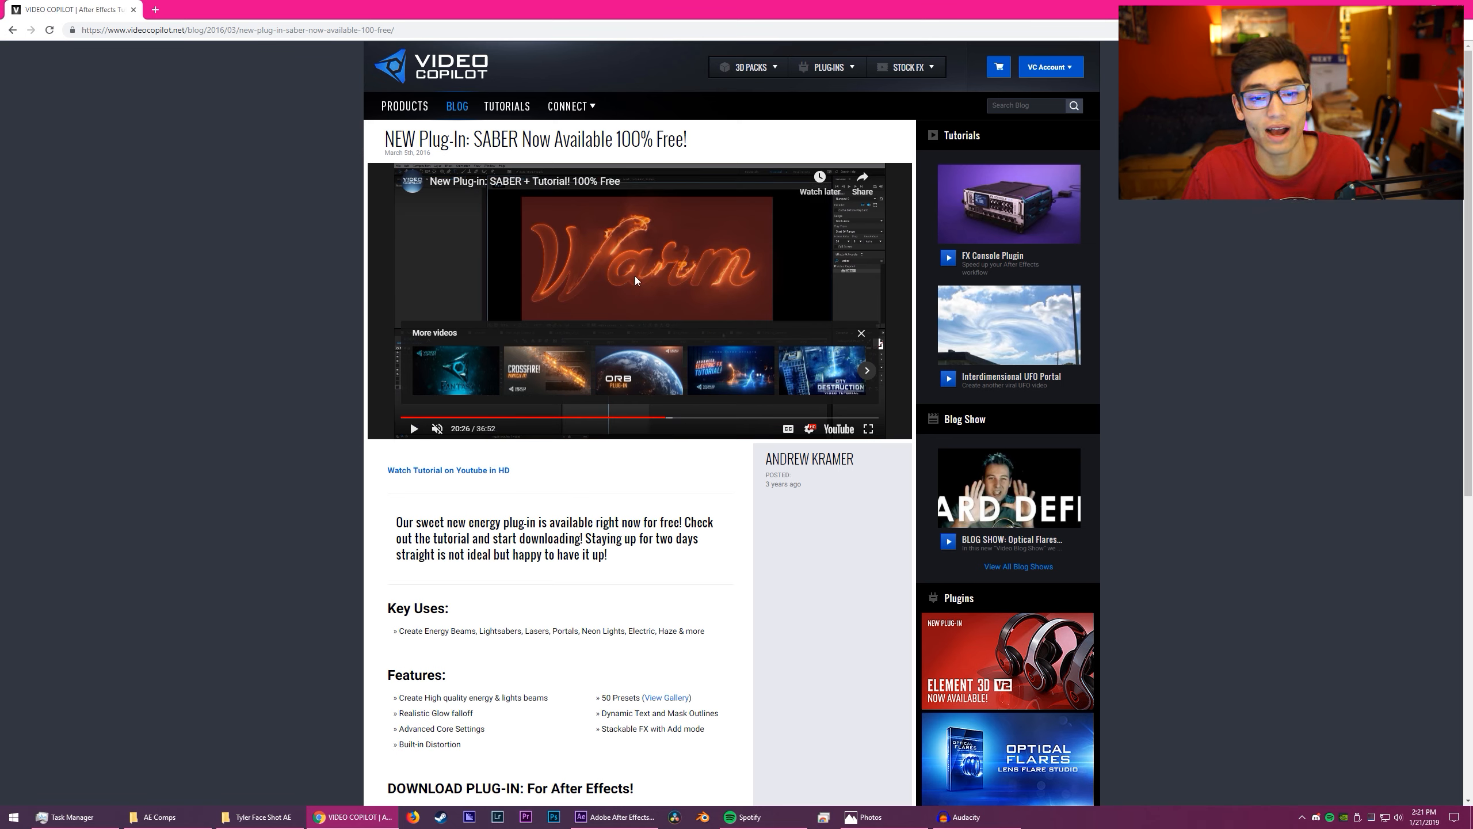
click(732, 285)
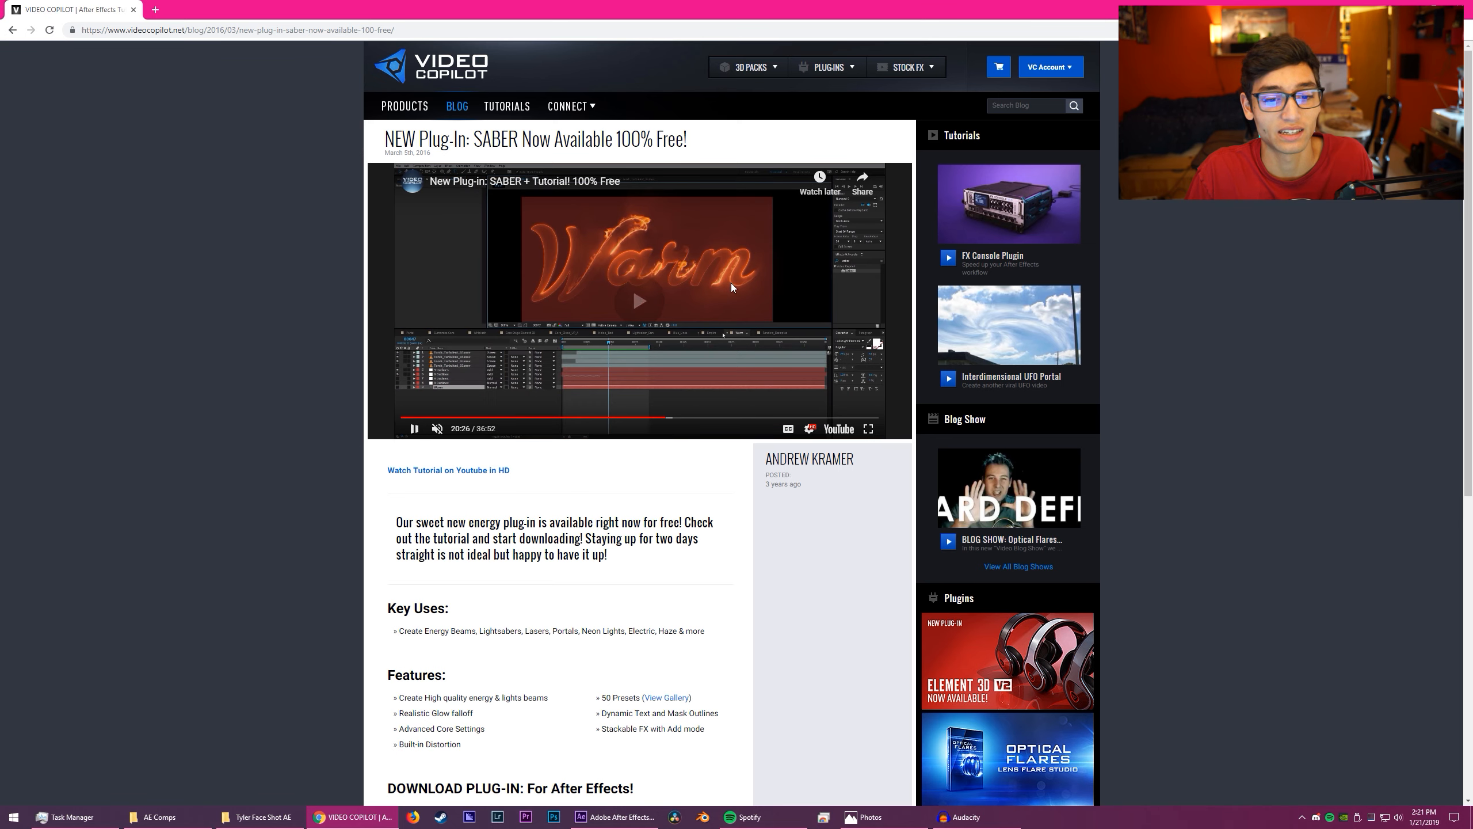
click(731, 284)
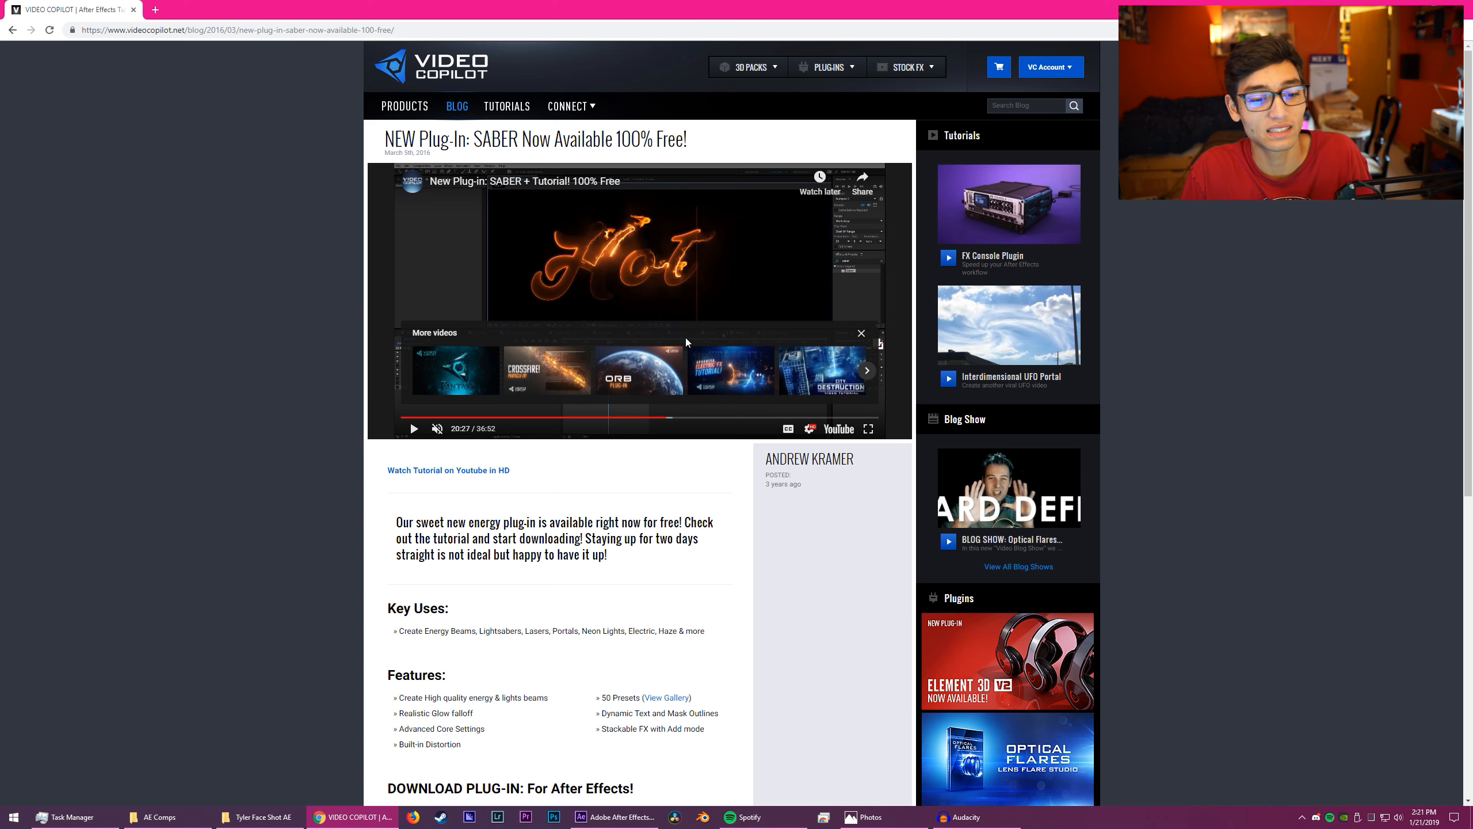
scroll(698, 338, down, 4)
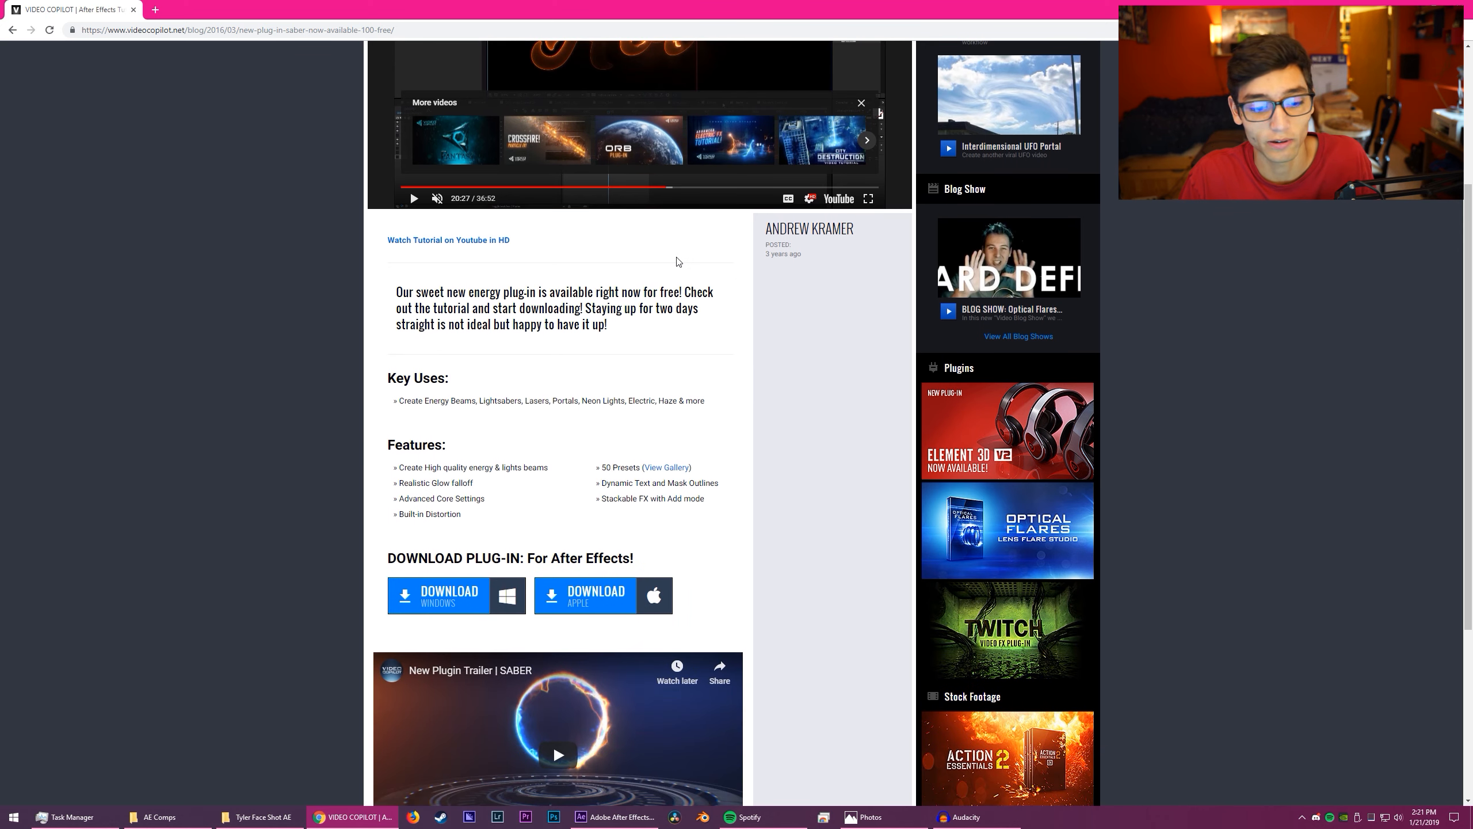
- Watch part of the SABER plug-in trailer at reduced volume and return to After Effects
scroll(698, 338, down, 4)
scroll(704, 450, up, 2)
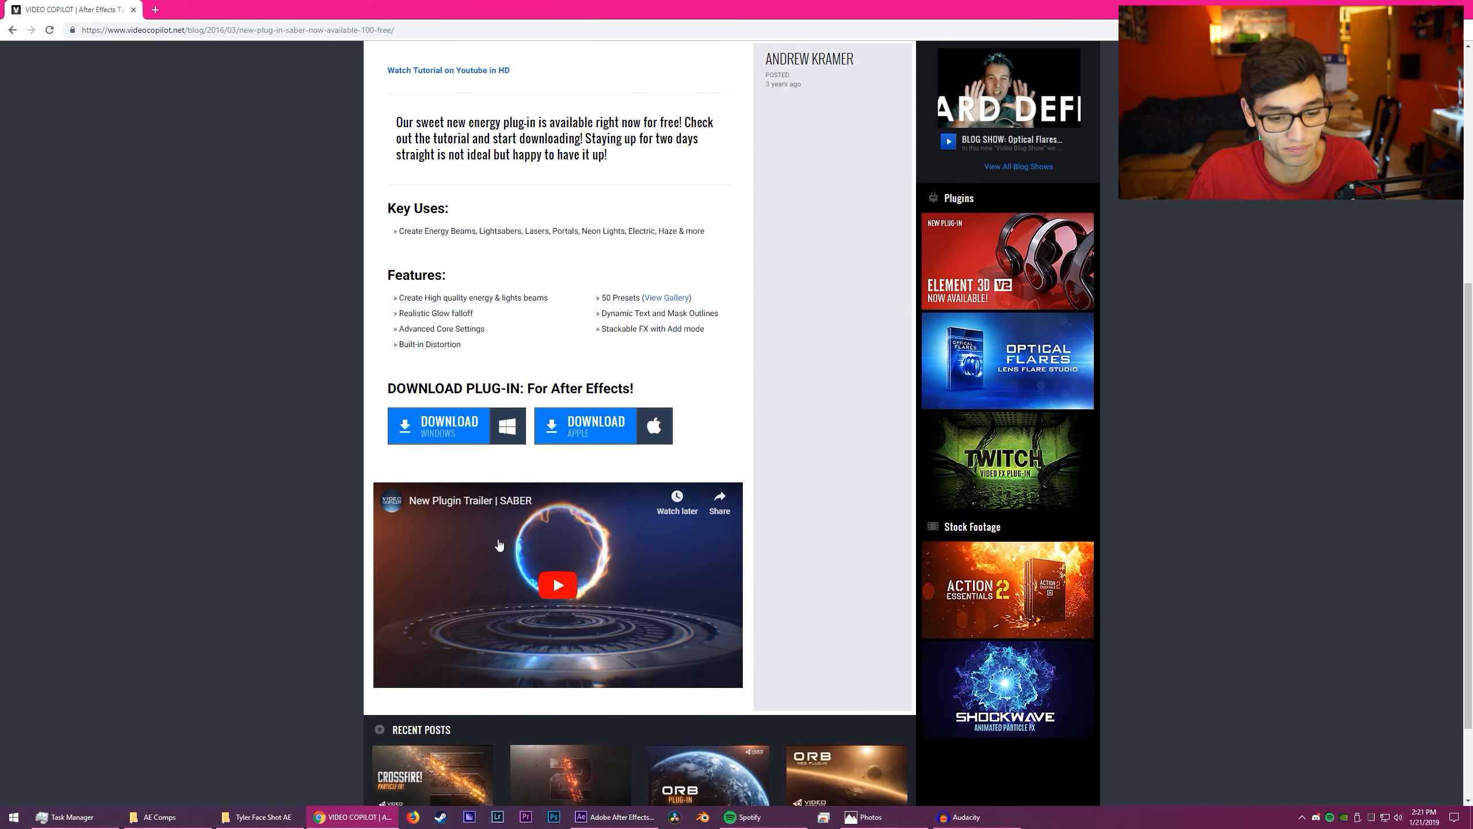
click(550, 582)
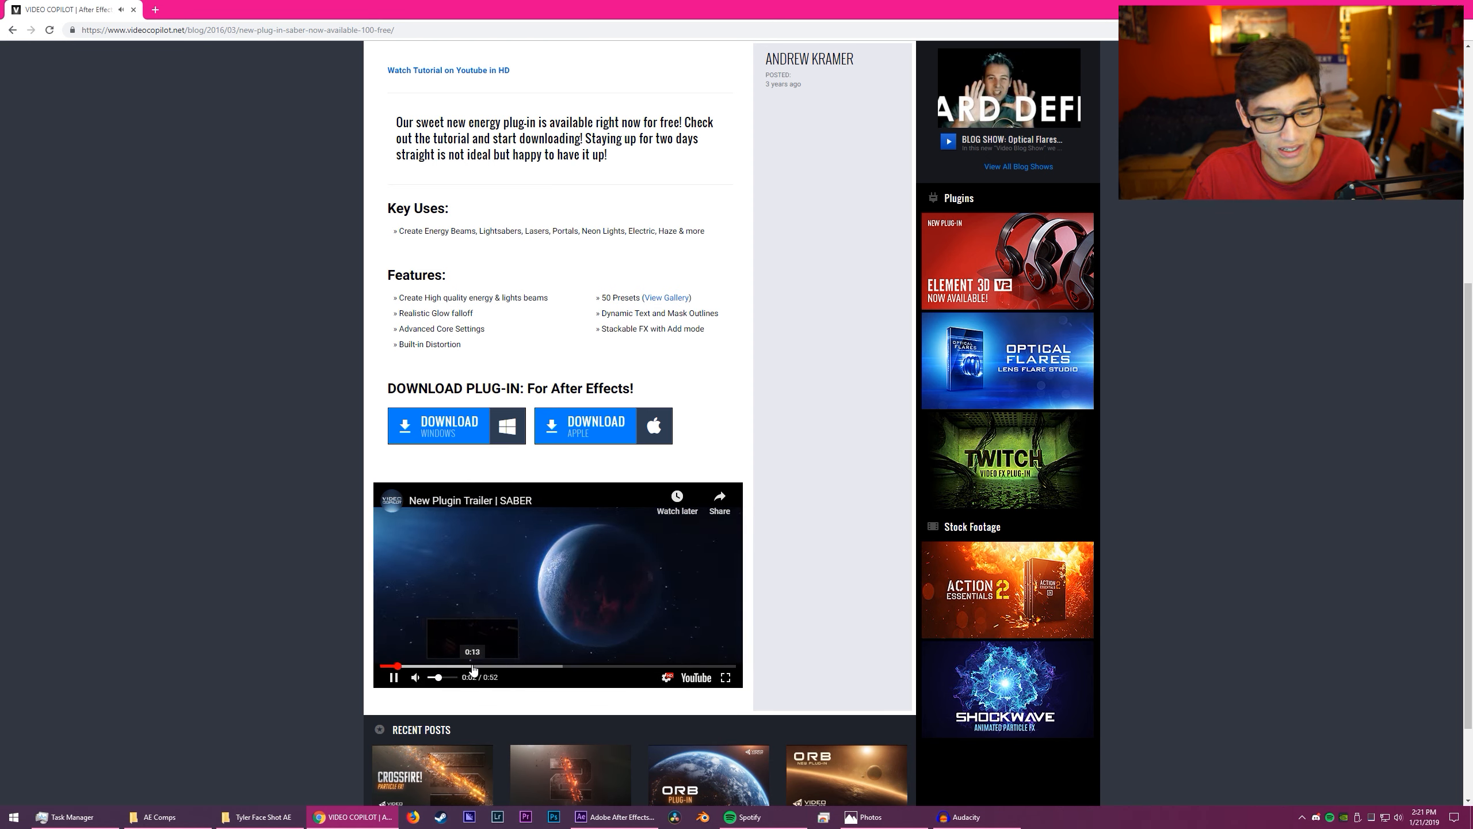
drag(442, 681, 434, 681)
click(1460, 7)
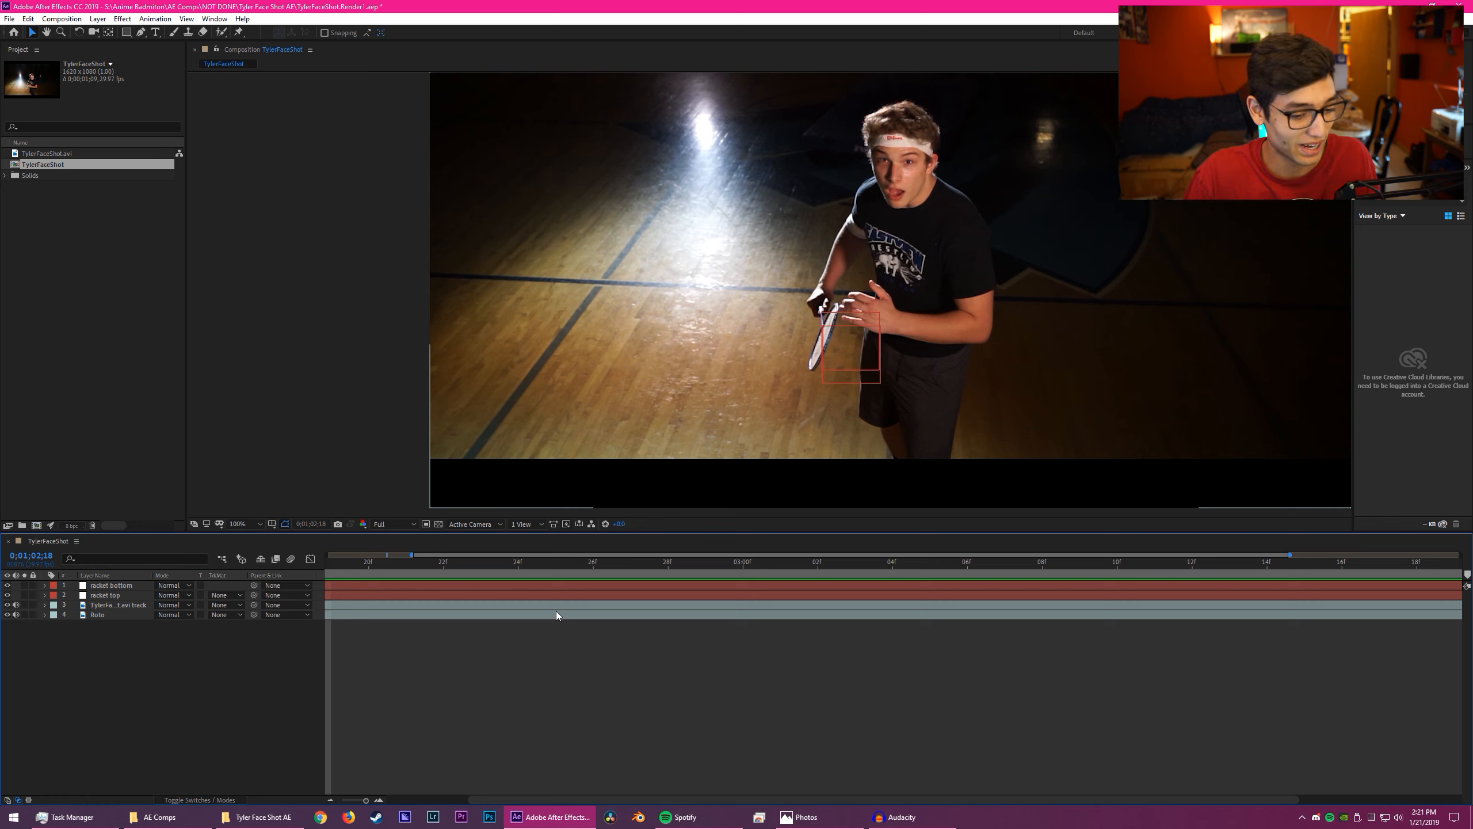
- Inspect the motion paths of the racket bottom and racket top nulls and the track points on the .avi track layer
click(95, 586)
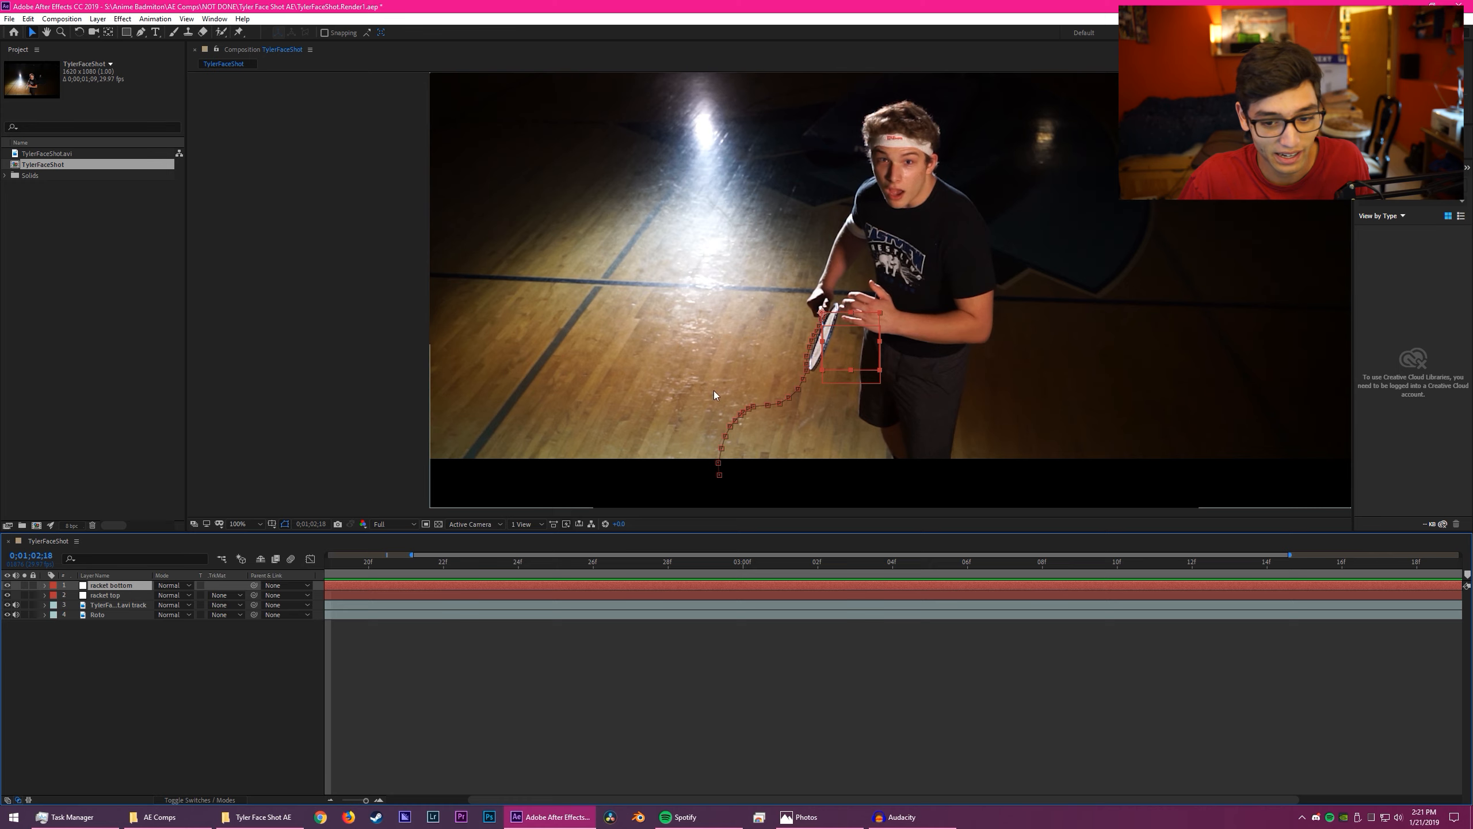
scroll(769, 296, up, 4)
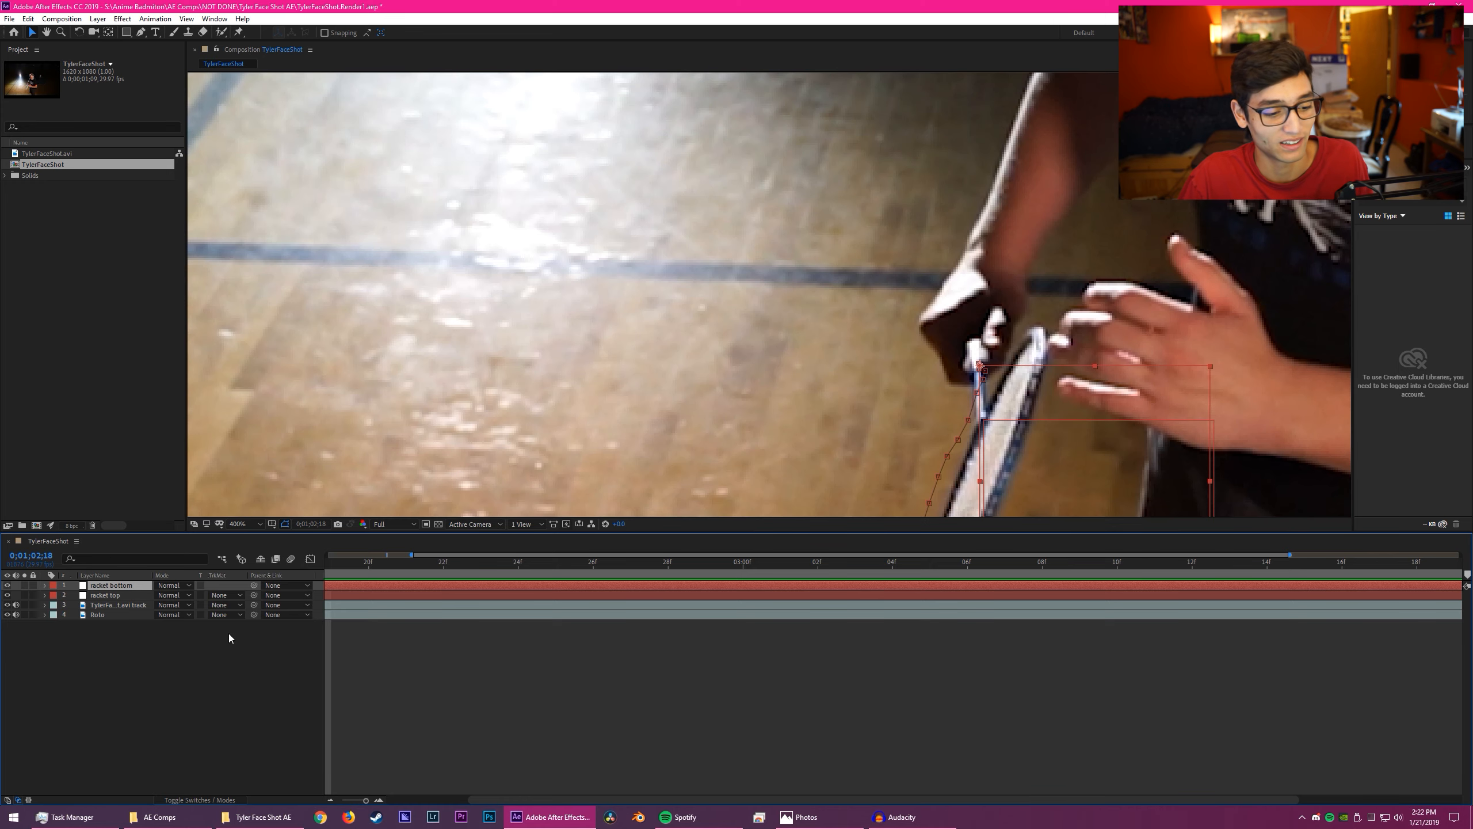
click(131, 596)
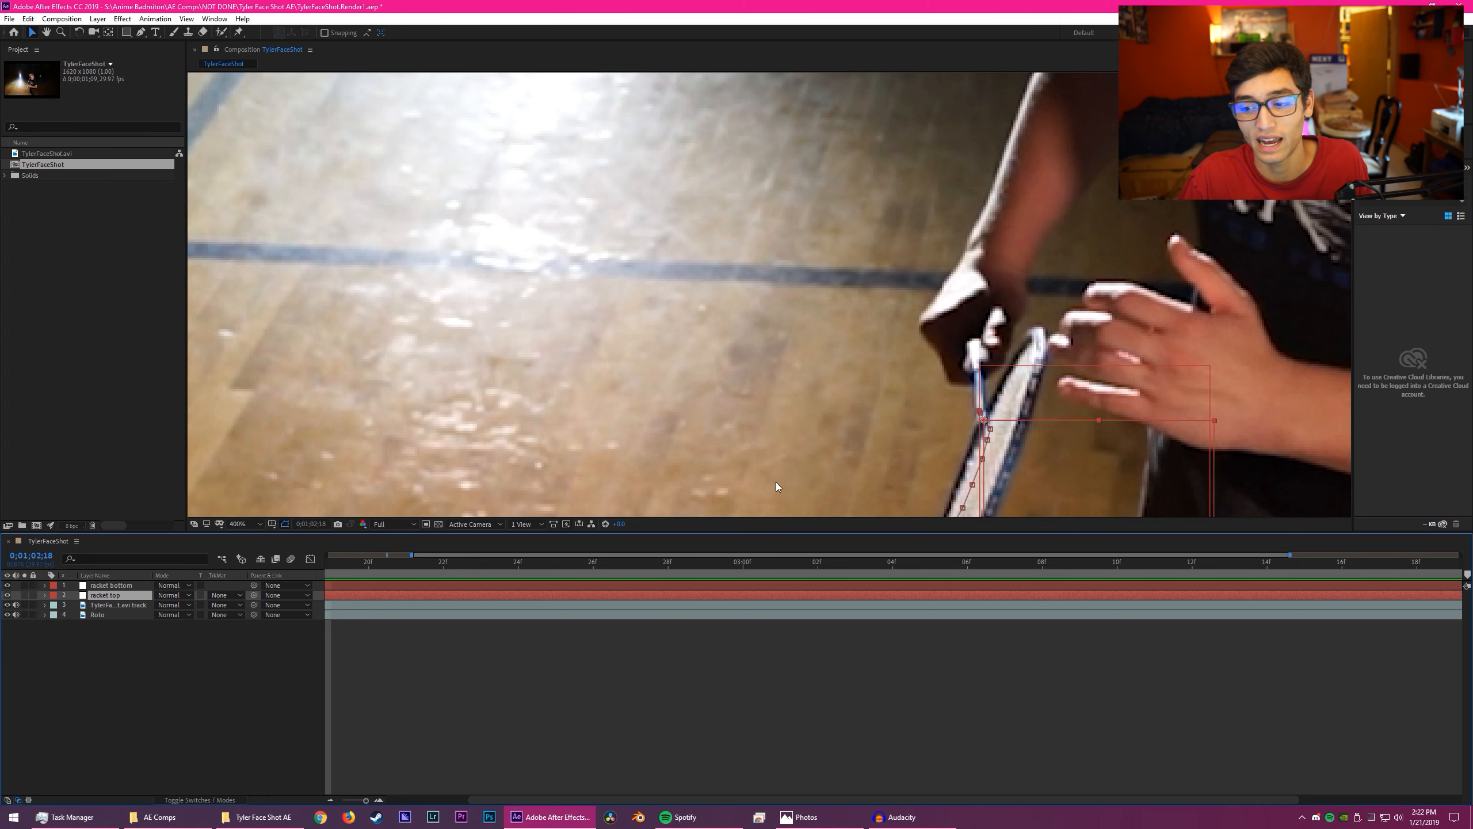
click(88, 606)
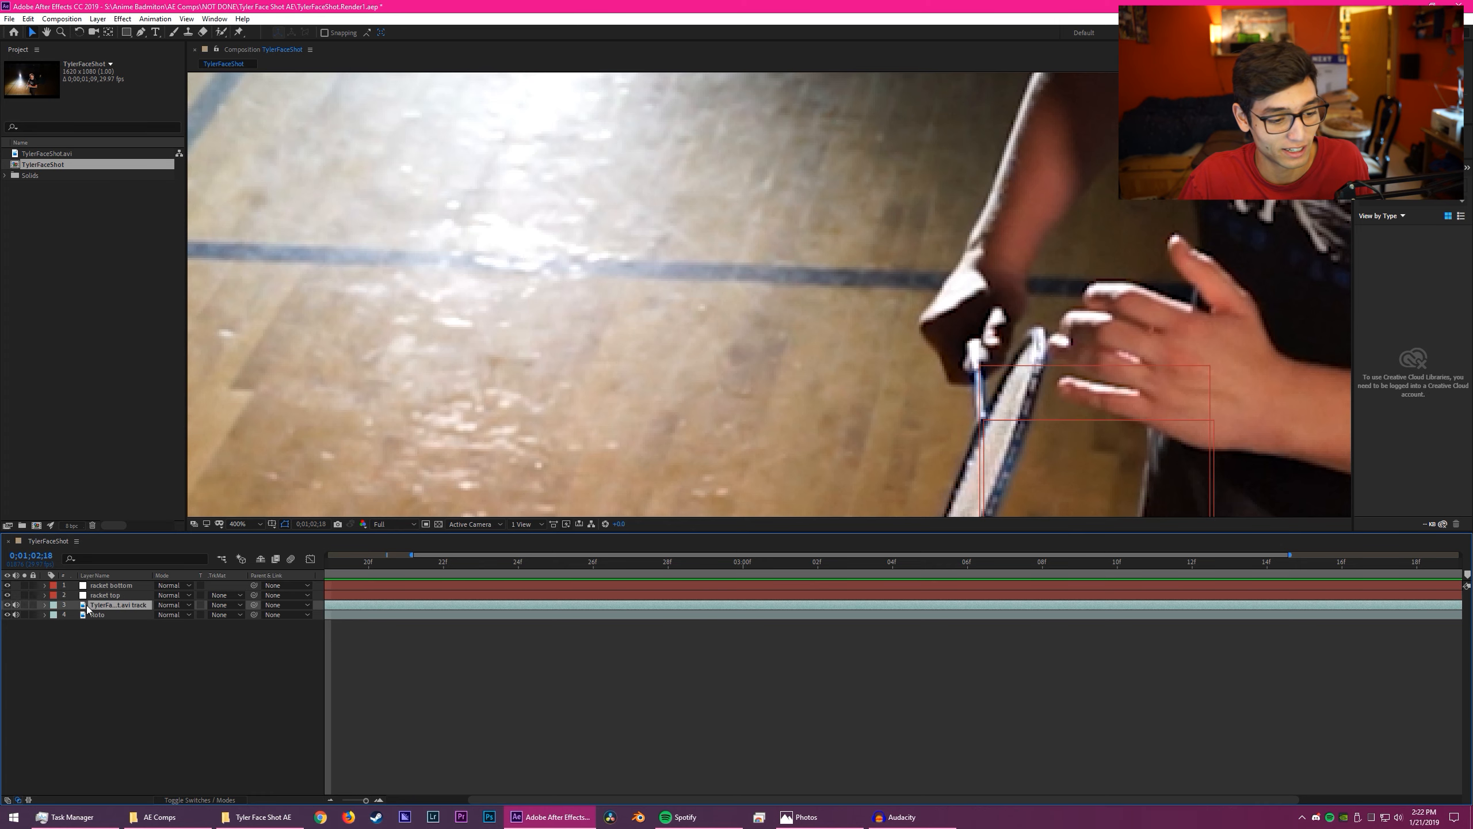
double_click(116, 607)
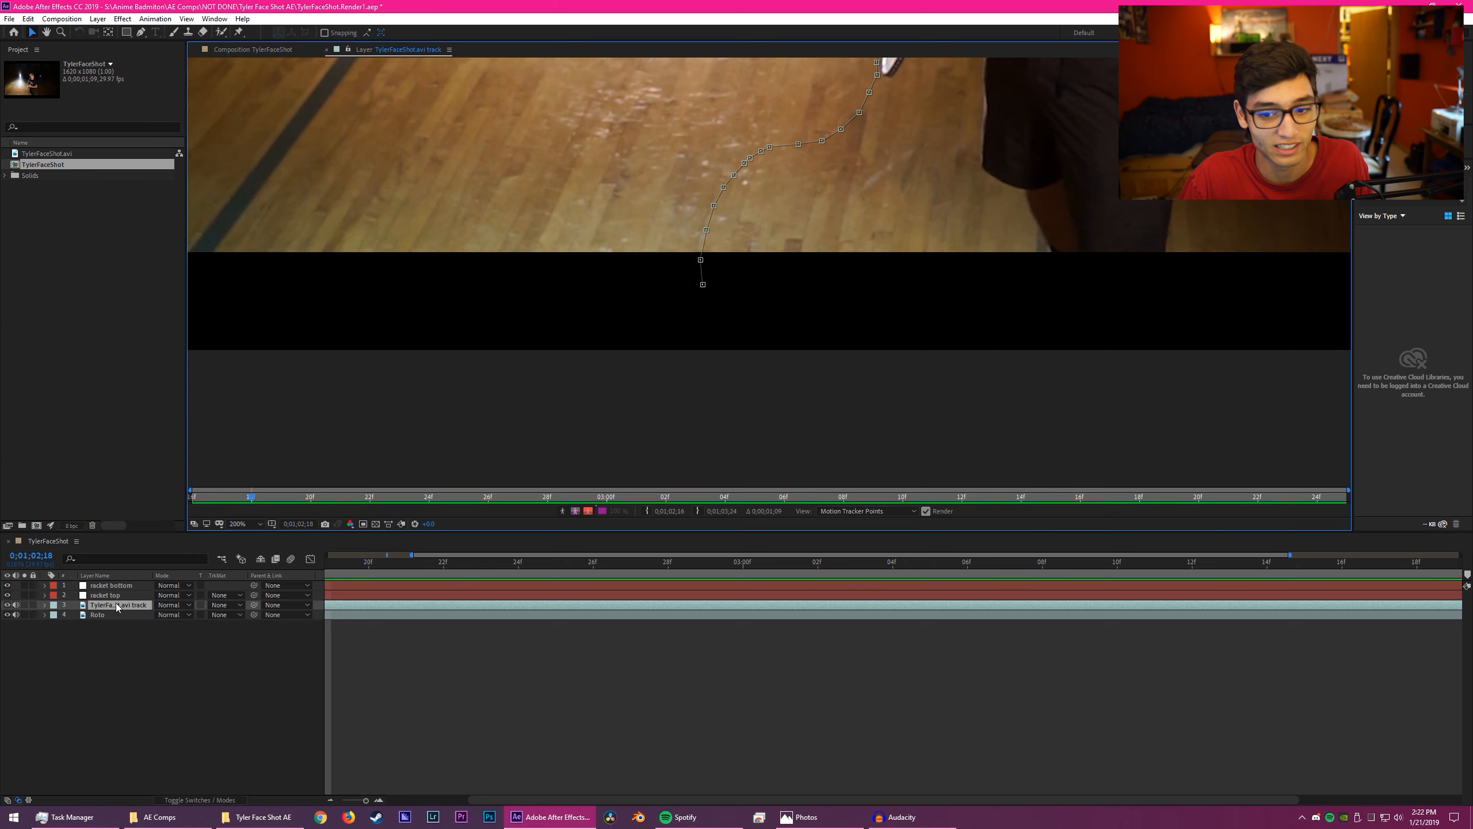
key(period)
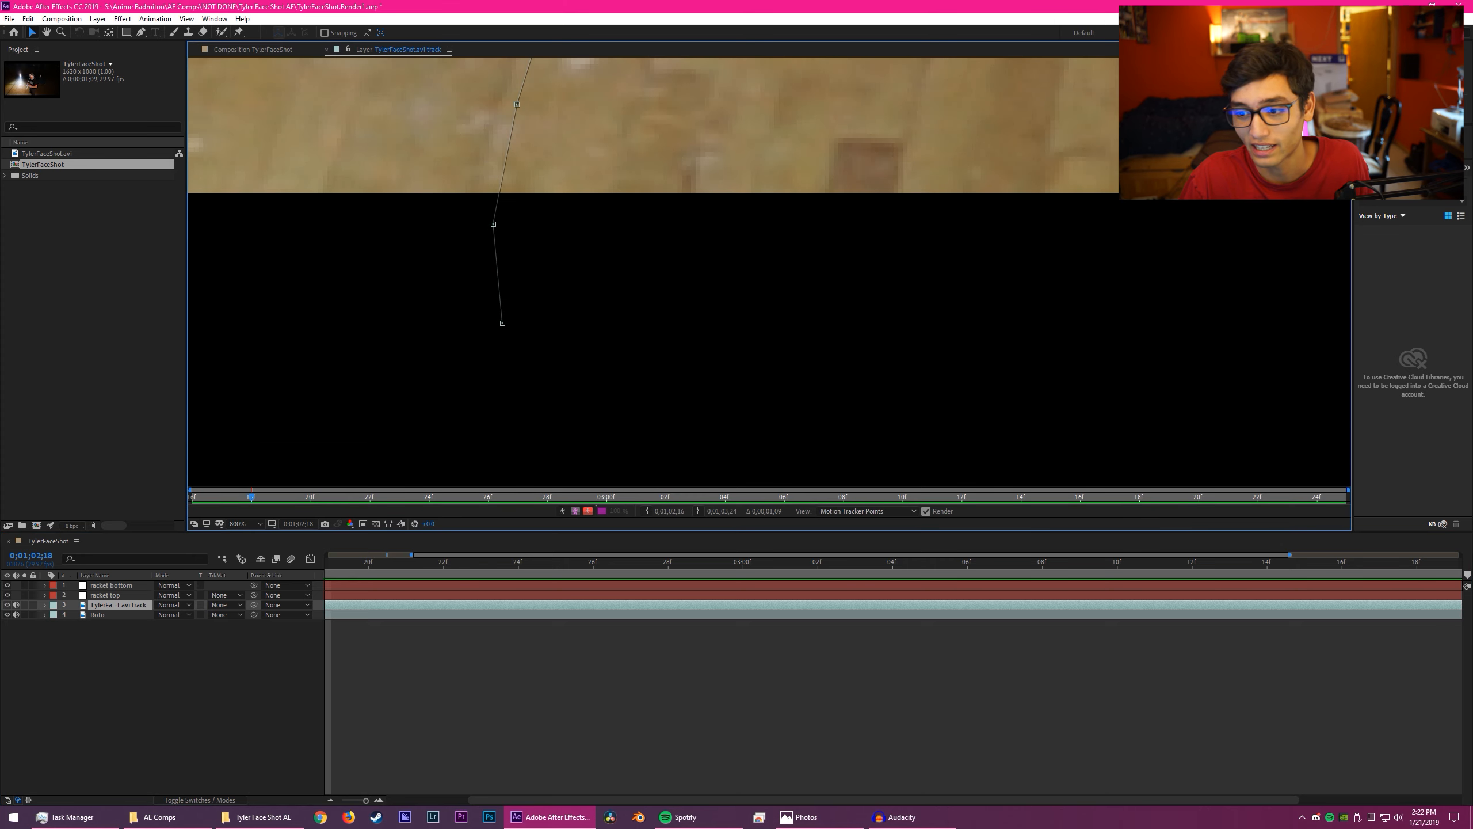
- Switch to the Default workspace and open the Tracker controls with the racket in view in the main composition
click(1092, 37)
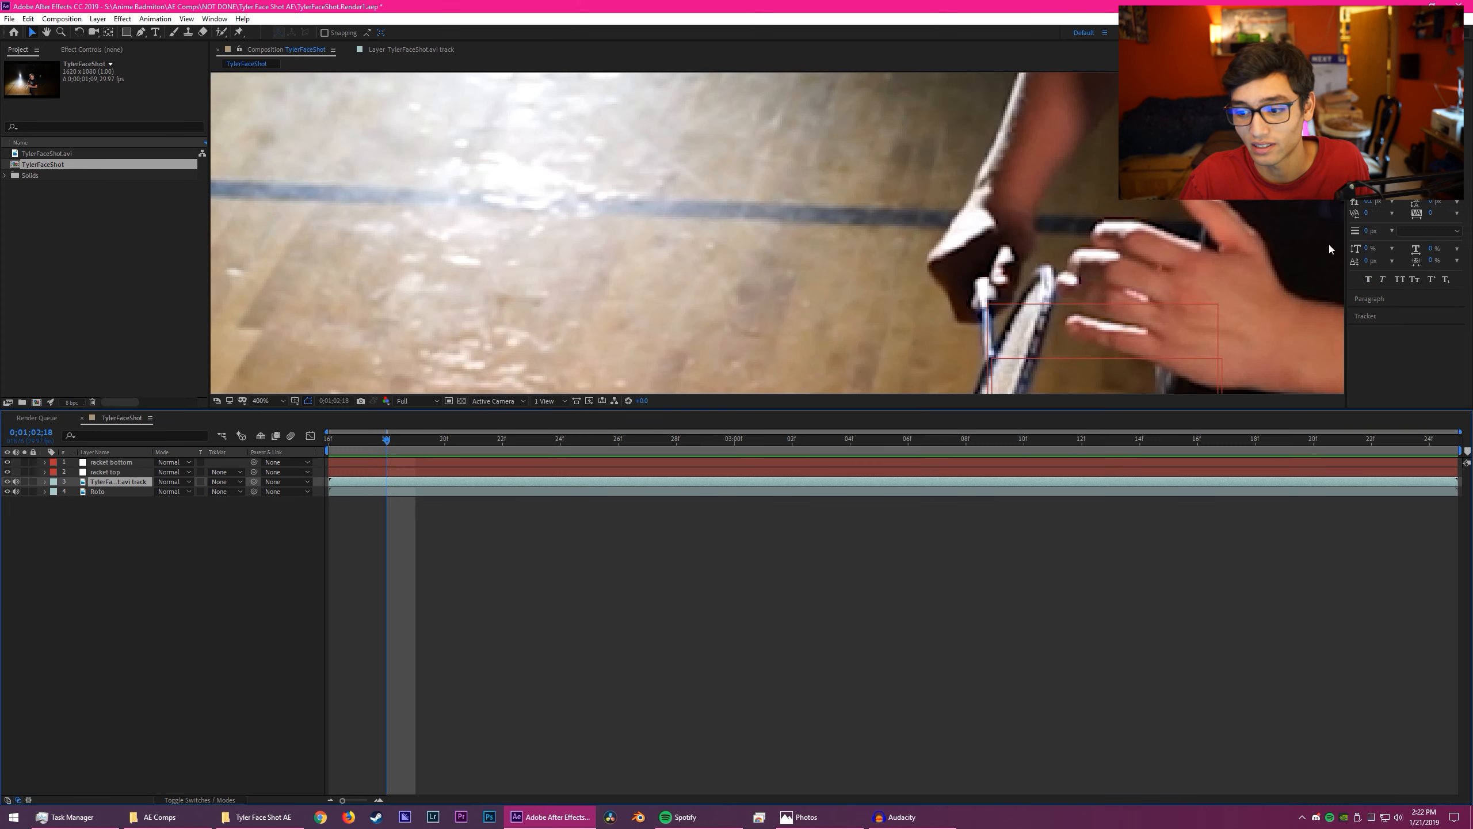
click(1365, 316)
key(h)
drag(1131, 236, 876, 143)
key(v)
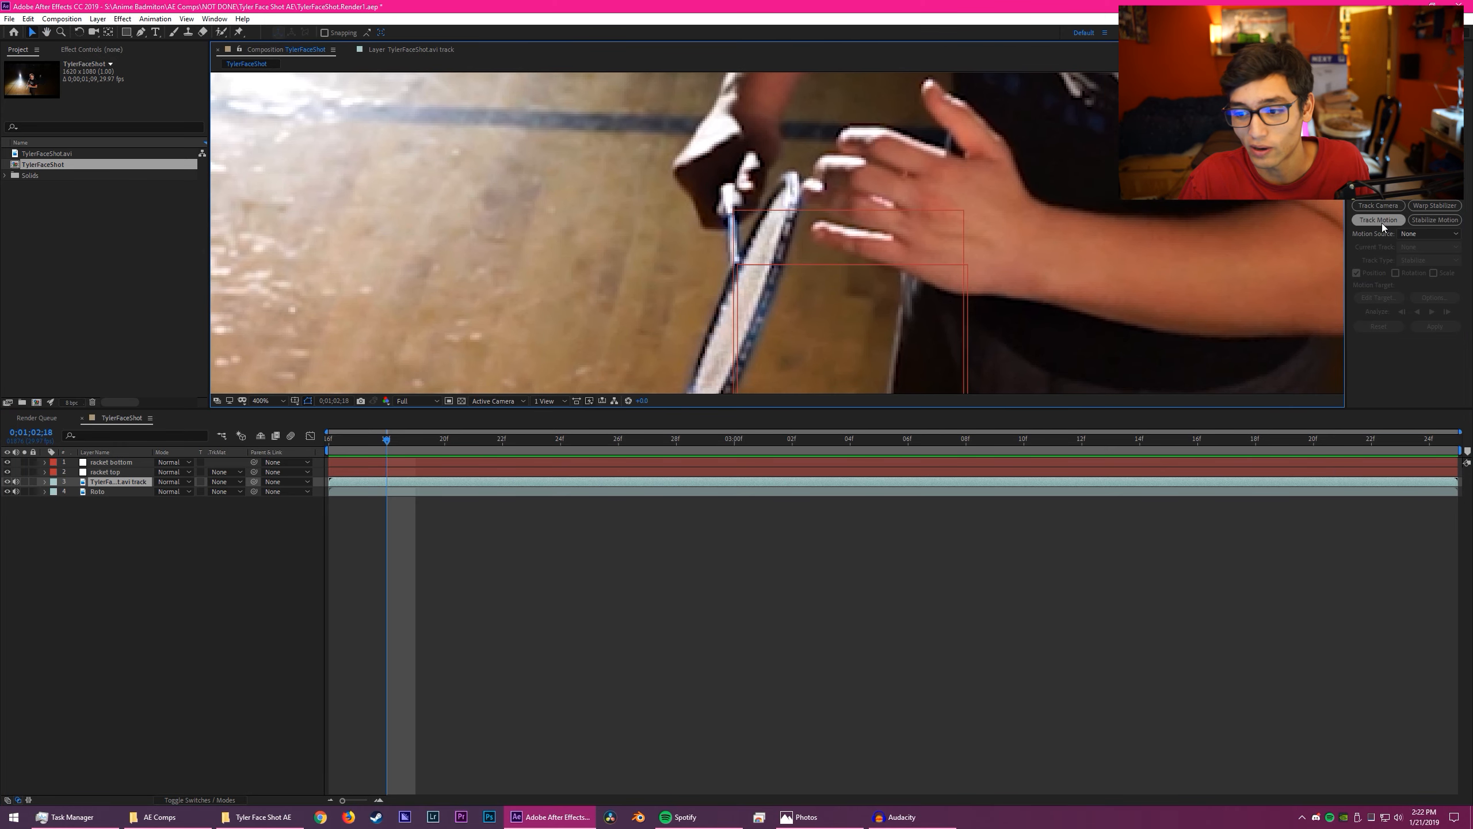
- Try a new motion track on the .avi track layer, placing the track point on the racket and analyzing forward
click(1382, 221)
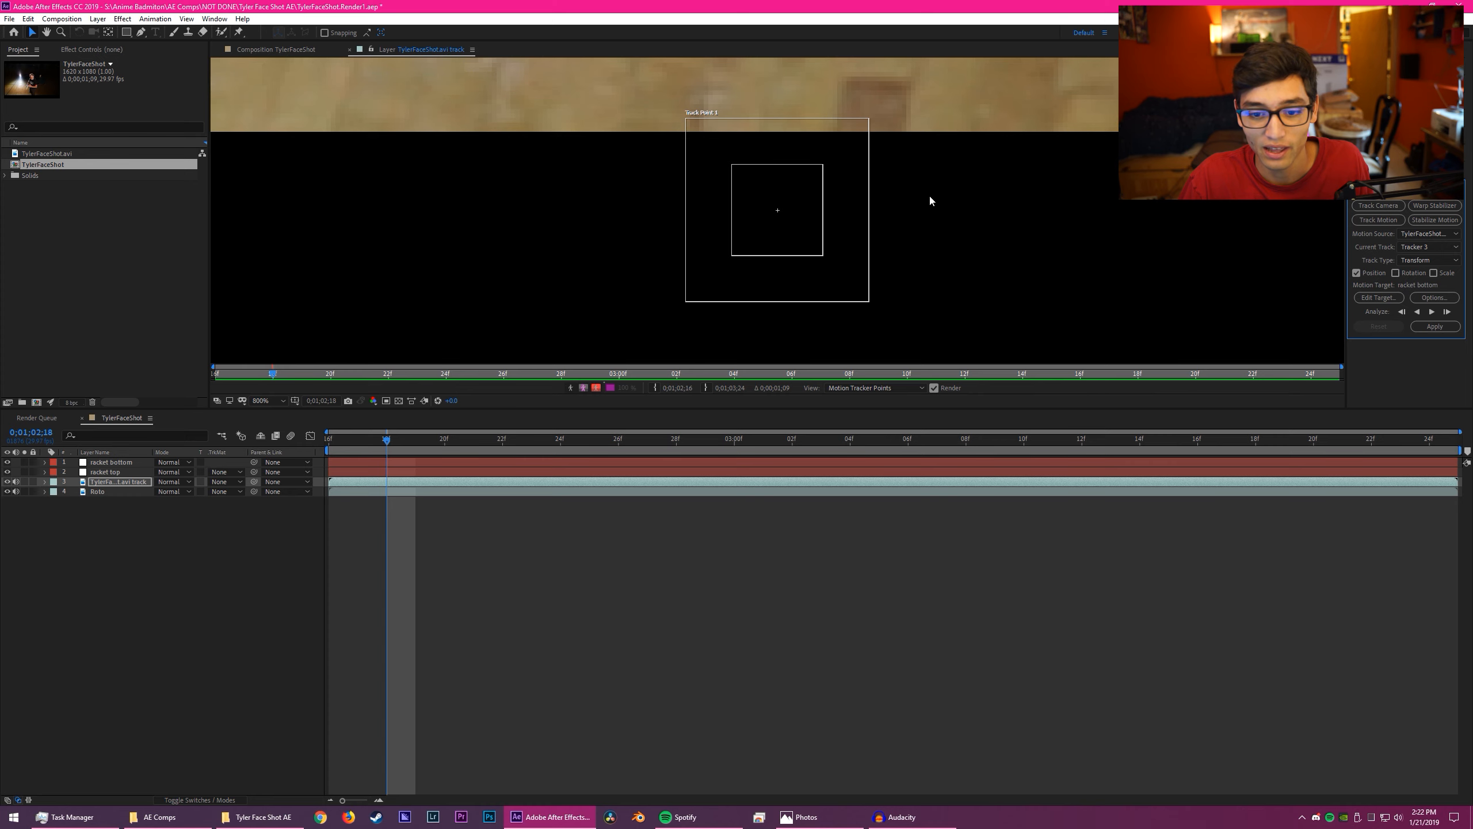
key(h)
key(v)
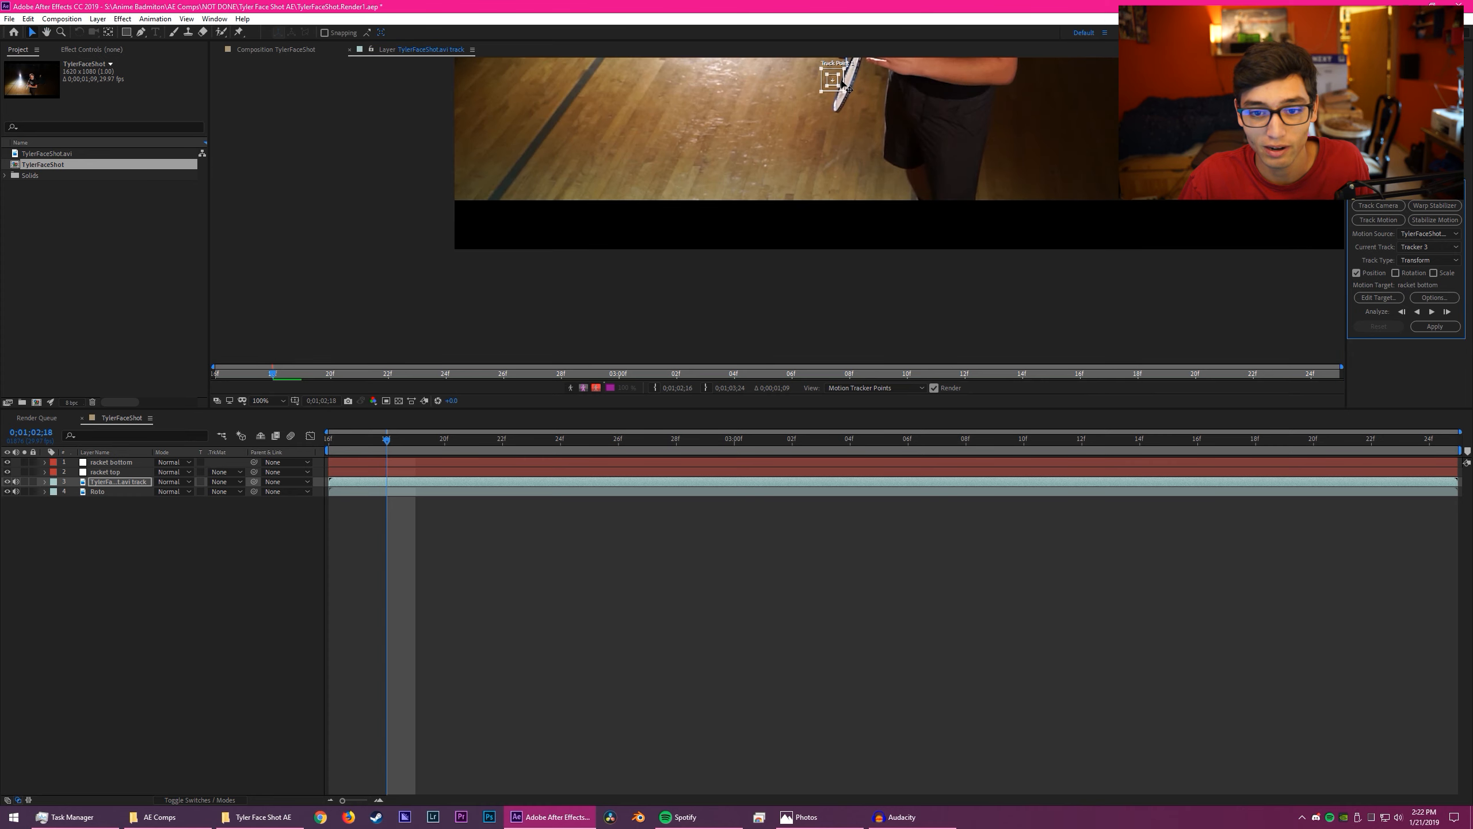
scroll(812, 209, up, 2)
scroll(853, 200, up, 5)
drag(855, 197, 947, 99)
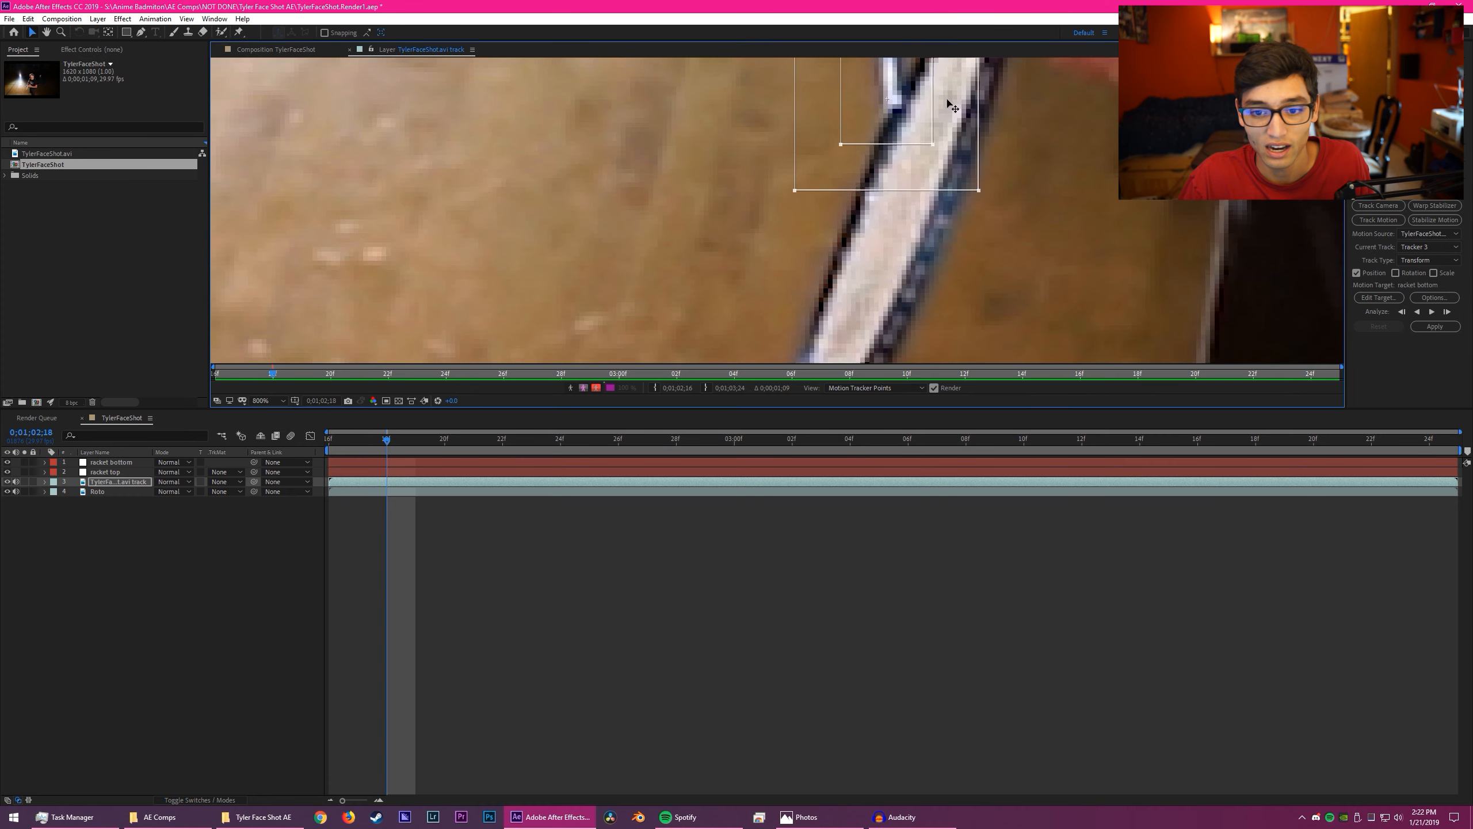
click(1431, 312)
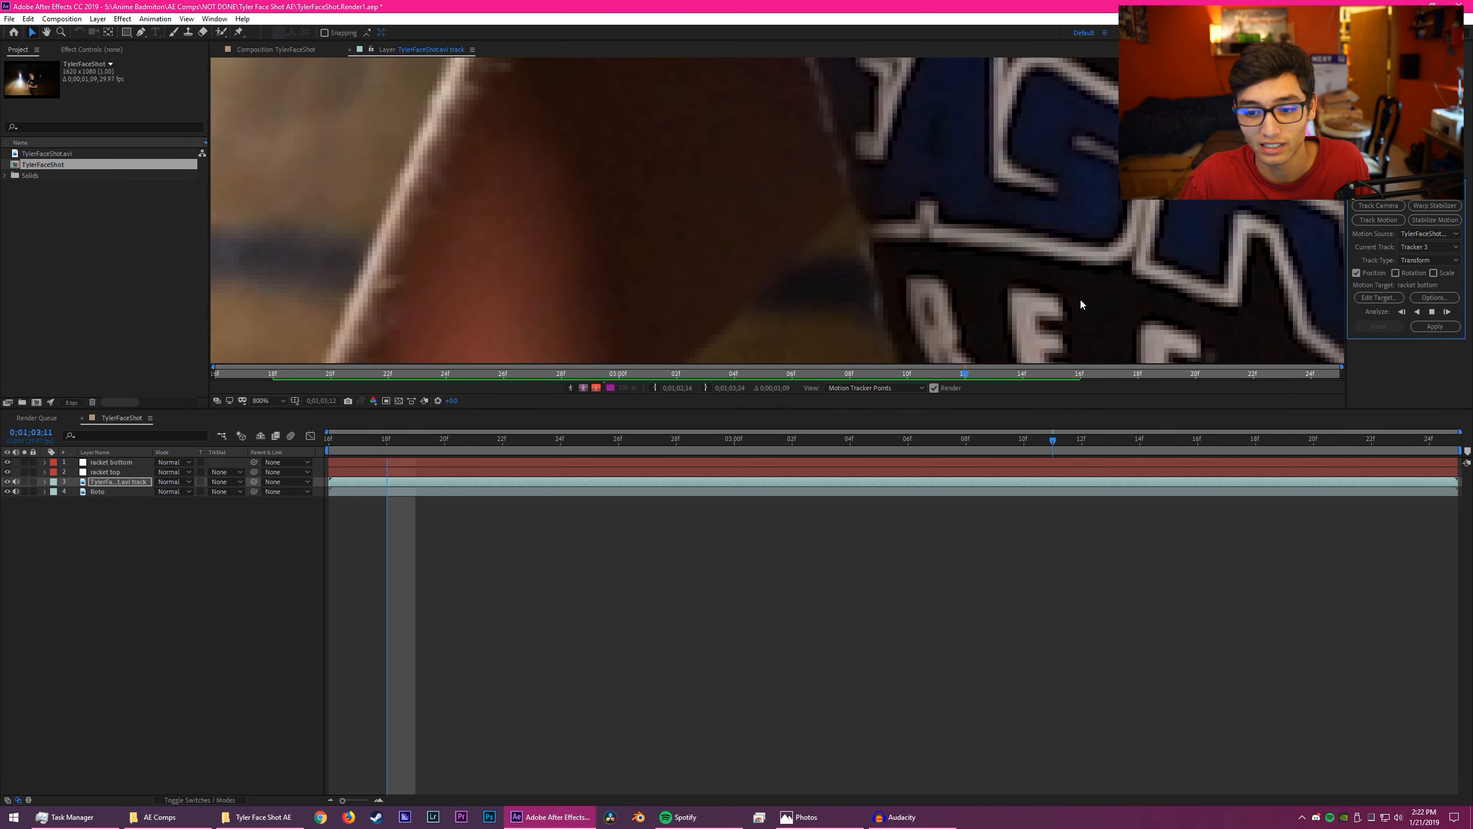
- Look over the demonstration track's path and undo the new tracker on the .avi track layer
scroll(966, 263, down, 8)
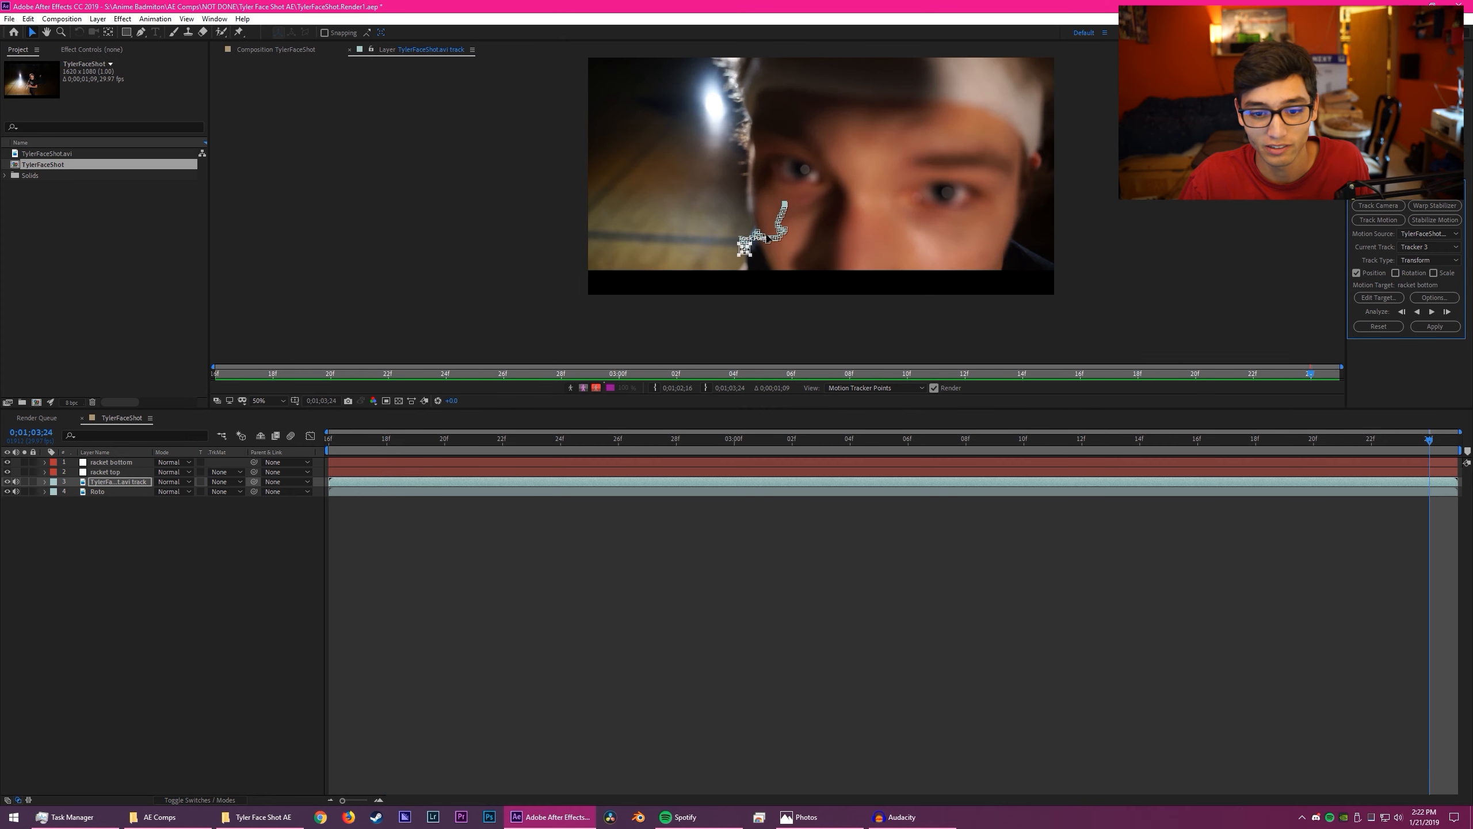
click(787, 239)
key(ctrl+z)
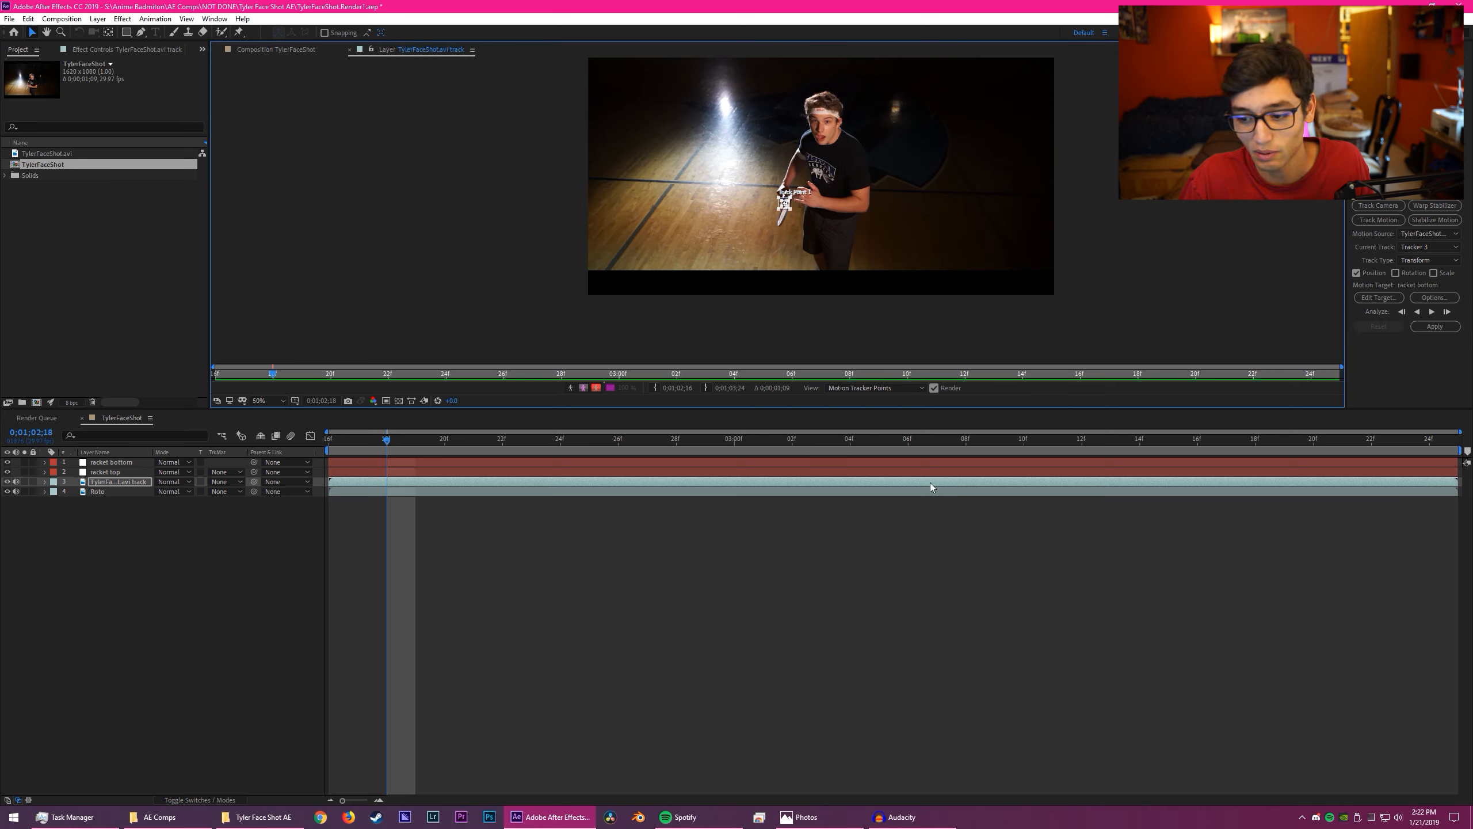
drag(851, 436, 789, 434)
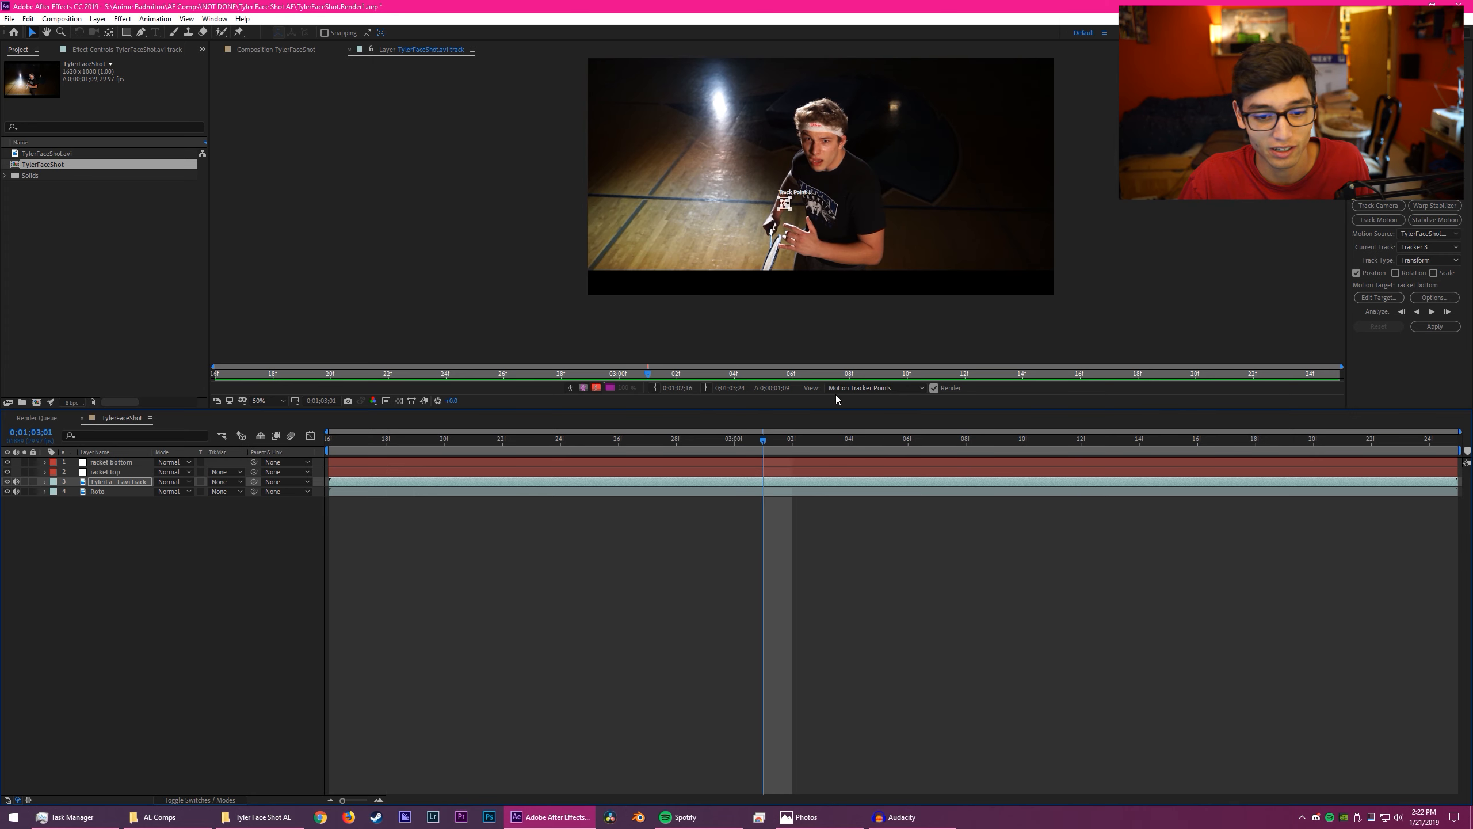
key(ctrl+z)
key(ctrl+z)
key(ctrl+z)
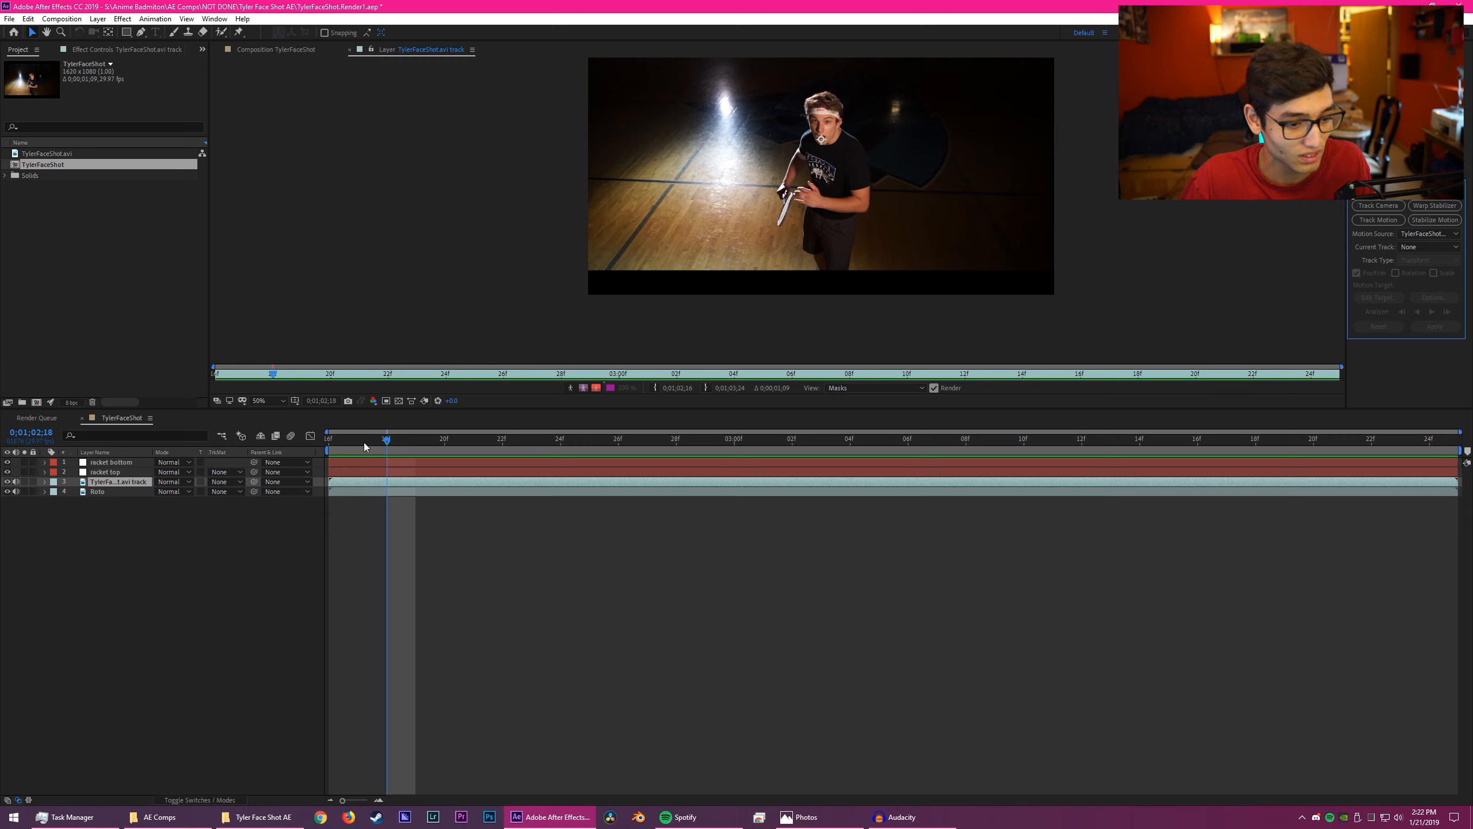
- Return to the main composition at 0;01;02;16 and examine the racket bottom null's motion path against the racket
click(850, 437)
drag(863, 437, 328, 436)
click(114, 463)
click(114, 472)
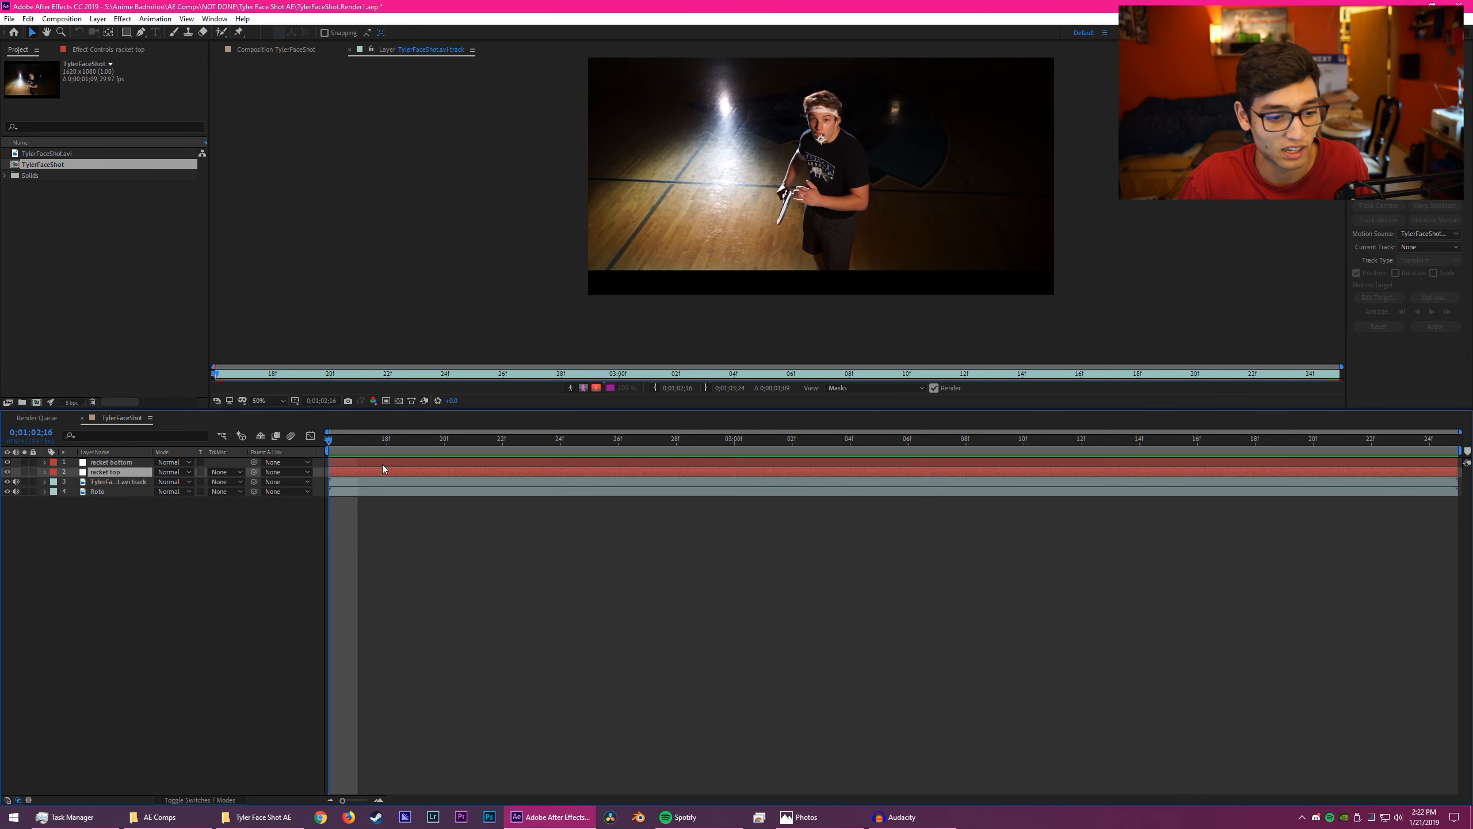
click(112, 463)
click(279, 50)
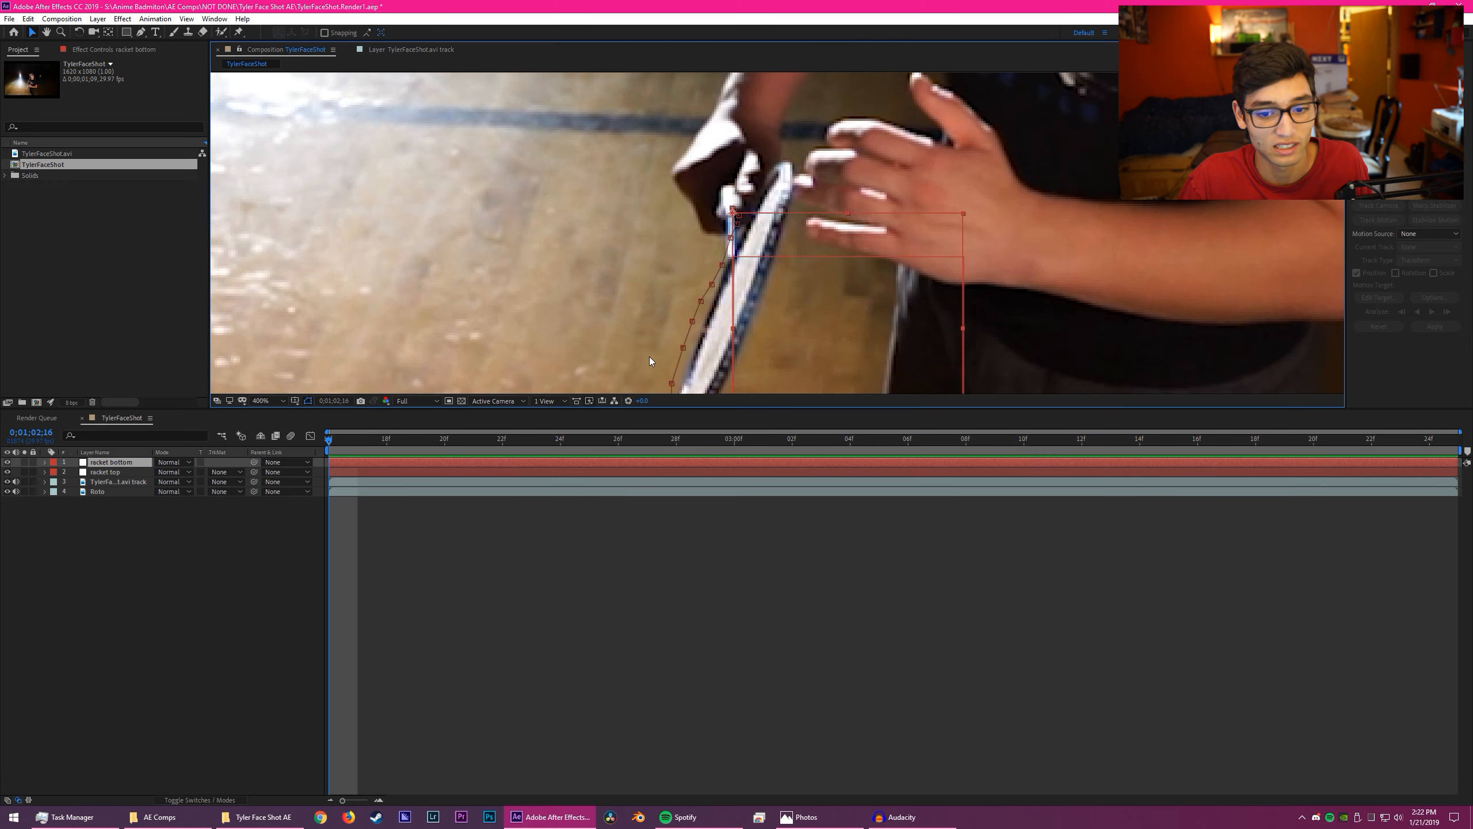
scroll(655, 366, up, 3)
scroll(571, 413, up, 1)
scroll(650, 325, down, 3)
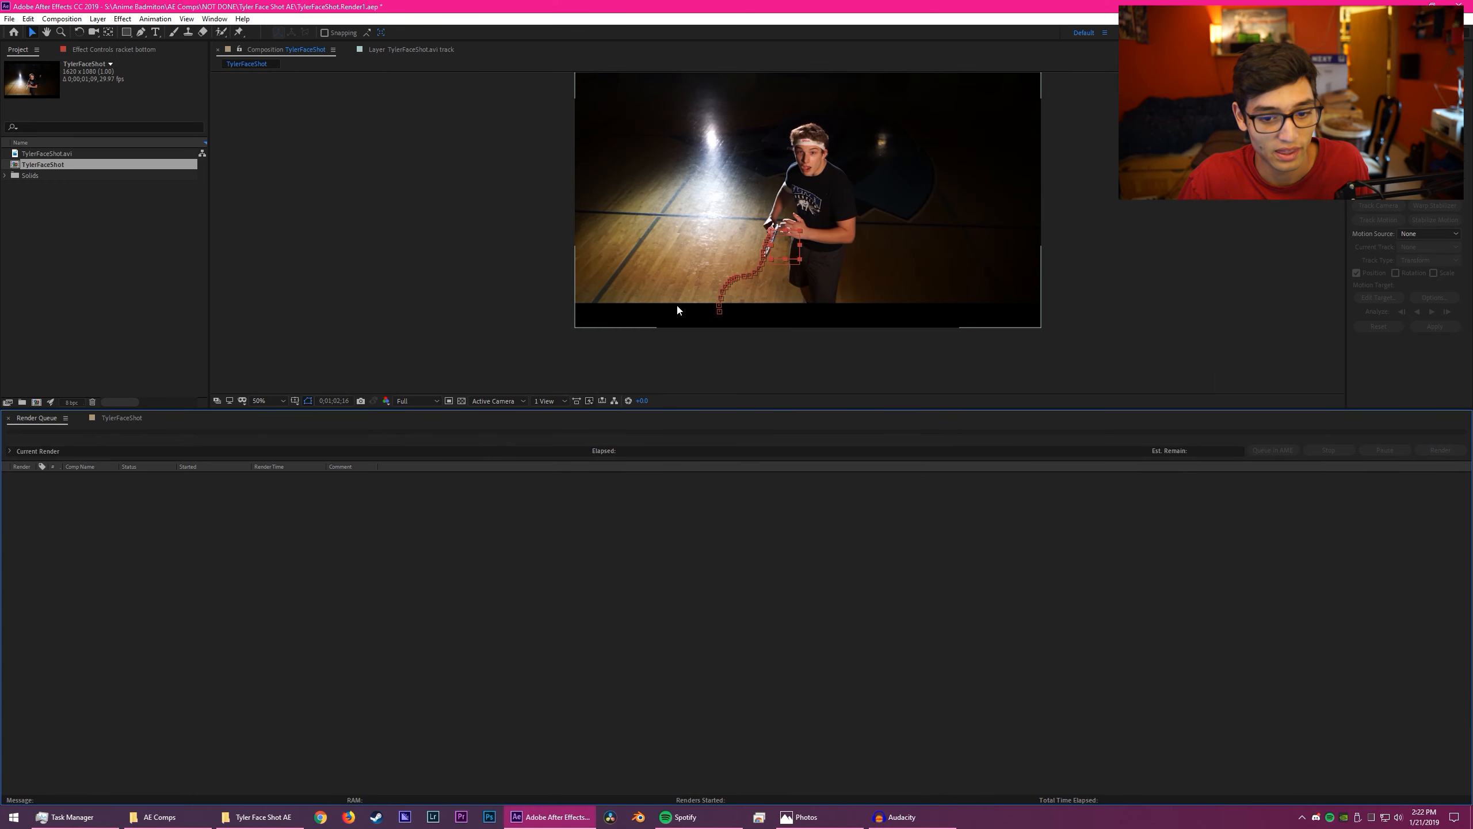
click(122, 419)
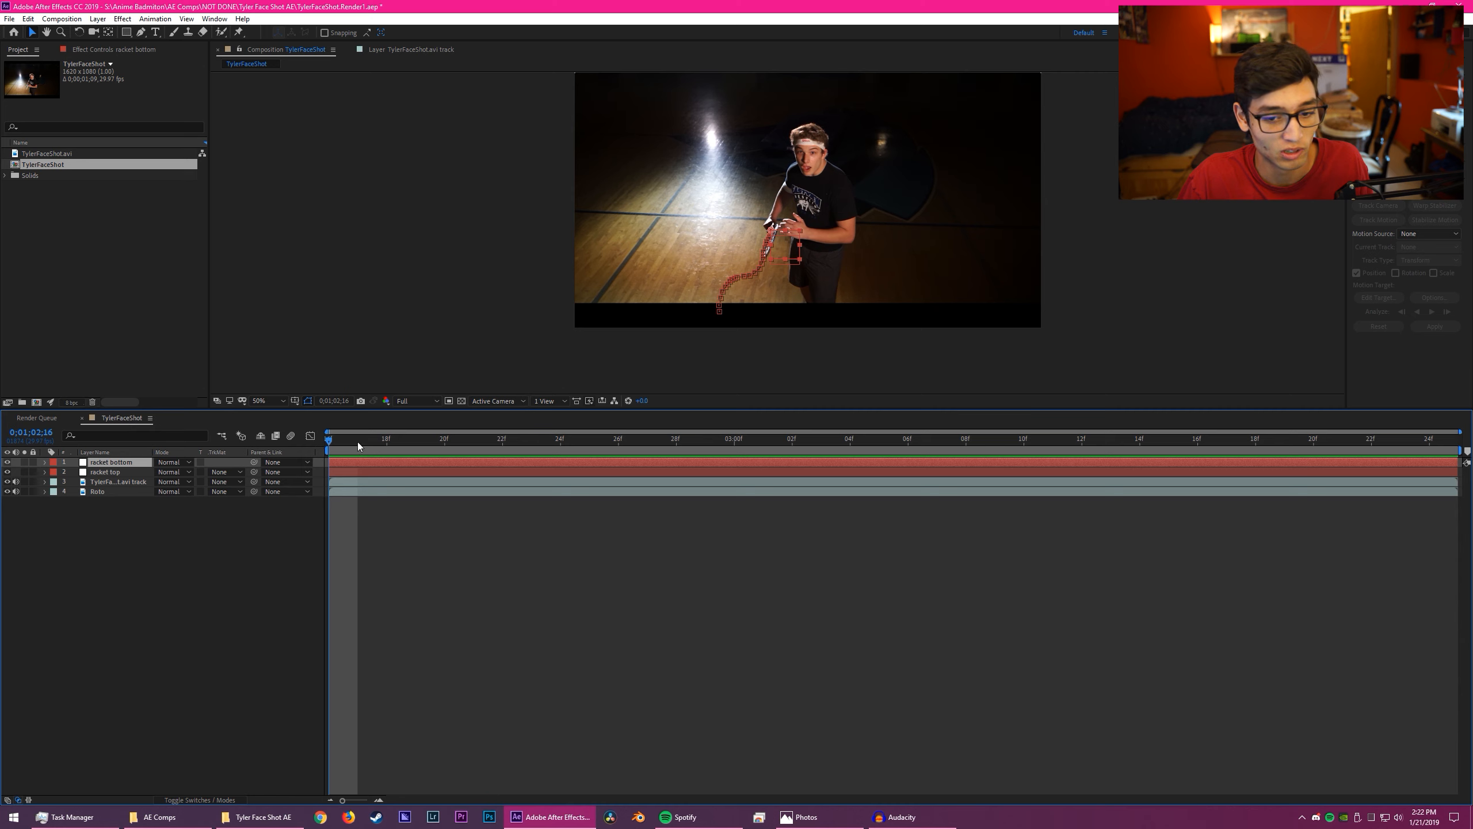
drag(358, 445, 316, 397)
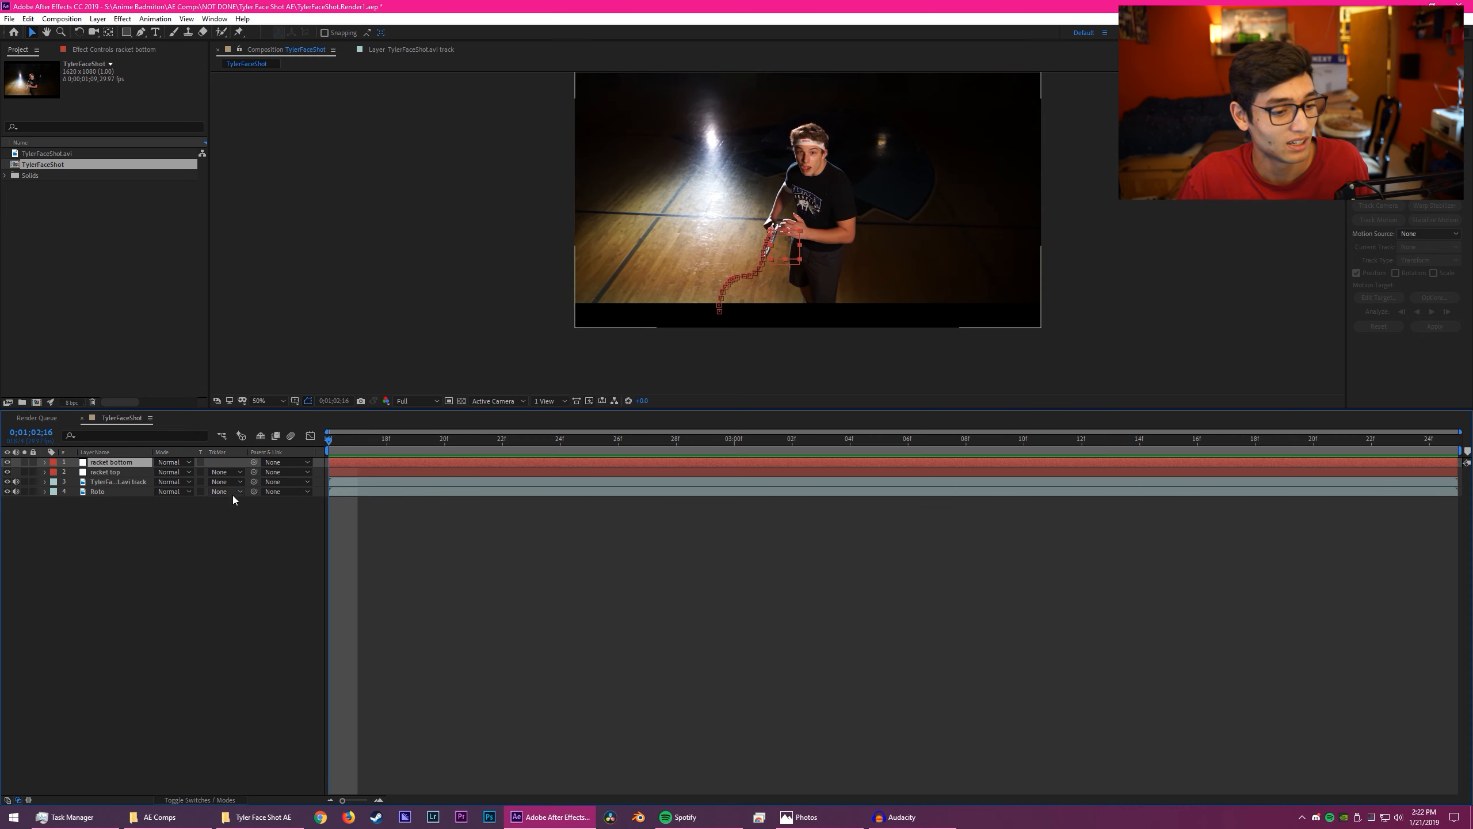
- Pre-compose the racket top and racket bottom nulls as "Racket FX", moving all attributes into the new composition
click(130, 475)
shift+click(132, 462)
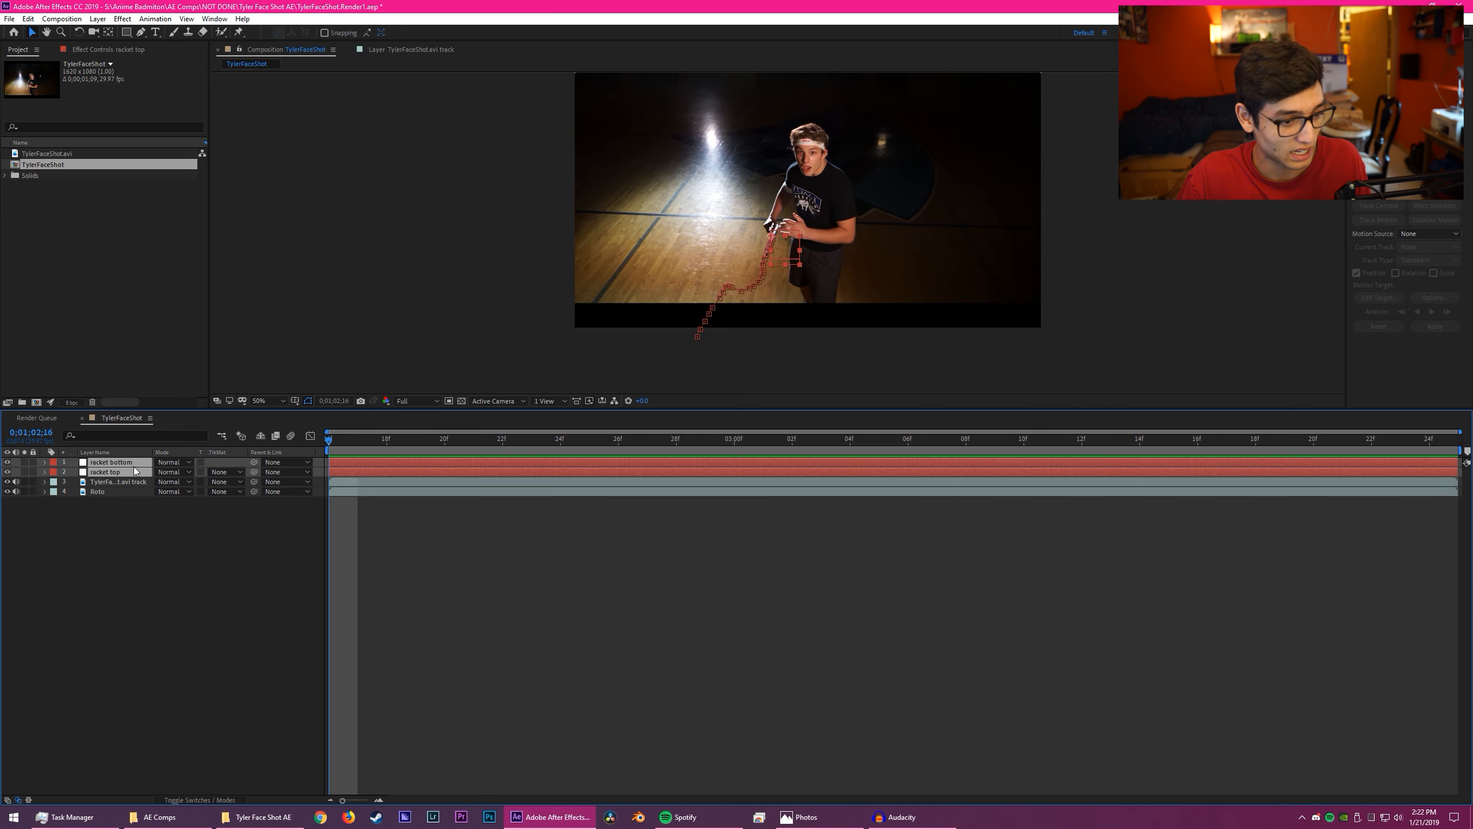
right_click(133, 465)
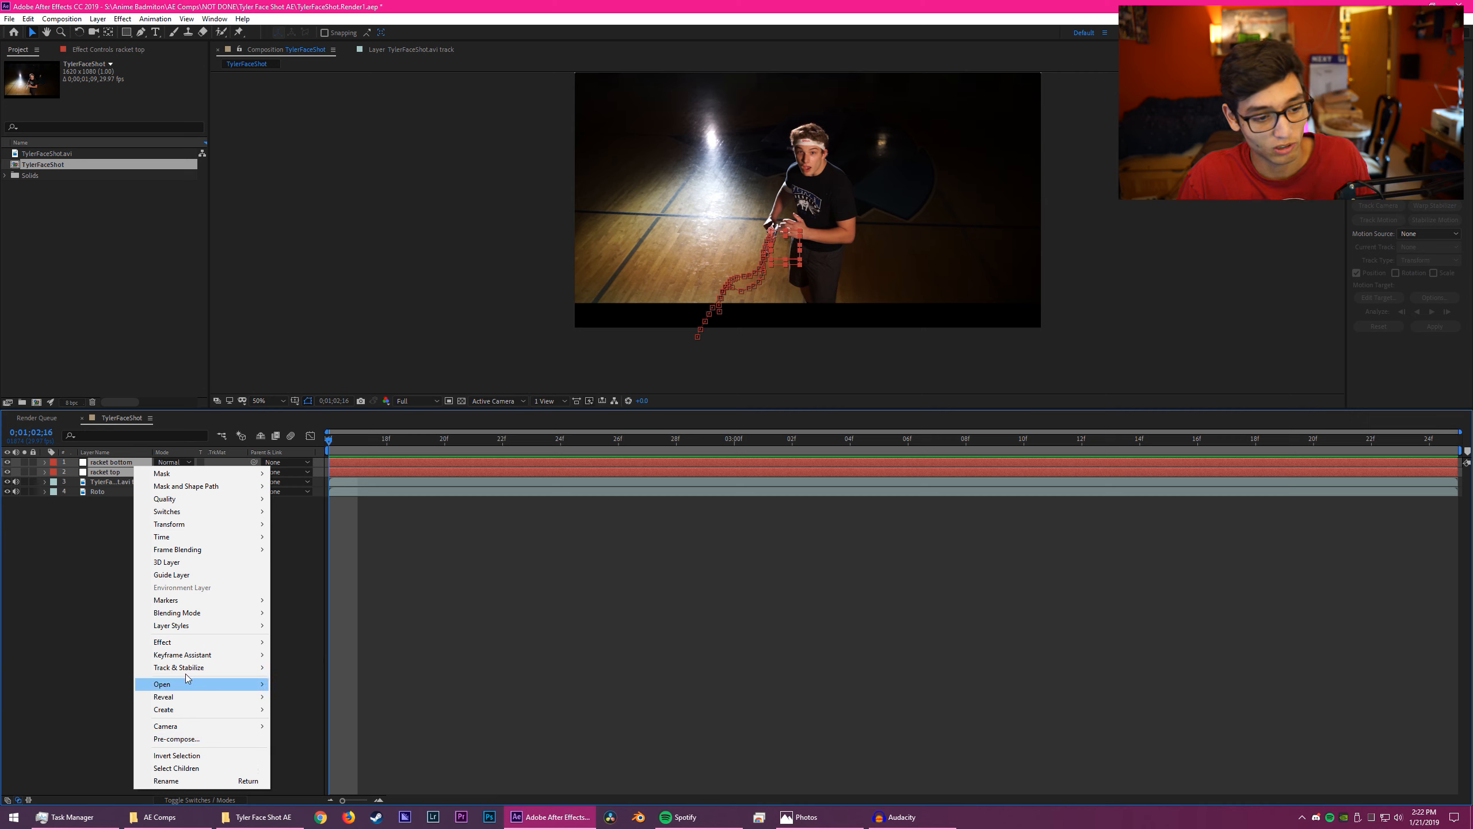
click(190, 739)
text(Racket FX)
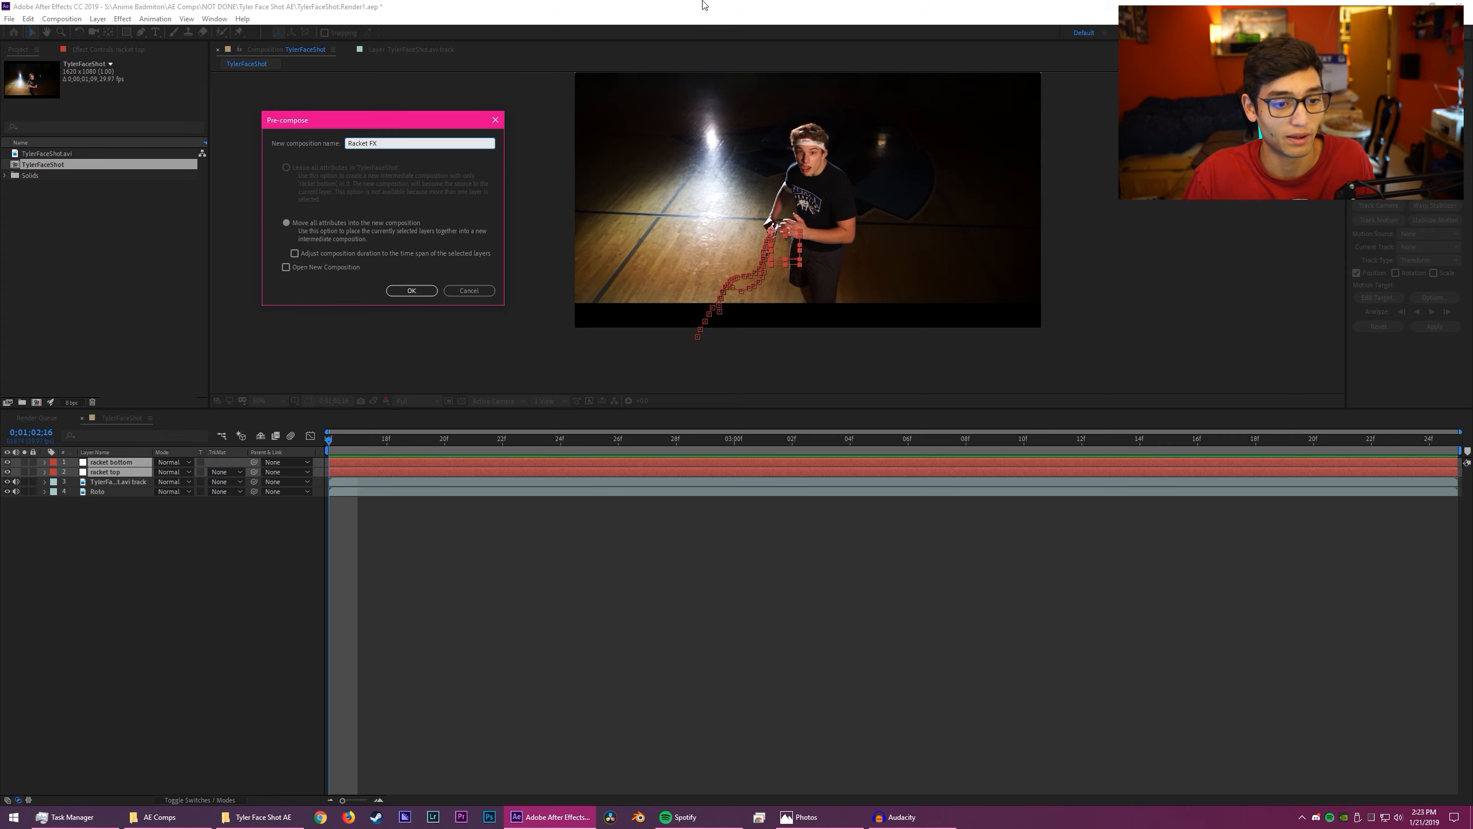
click(412, 290)
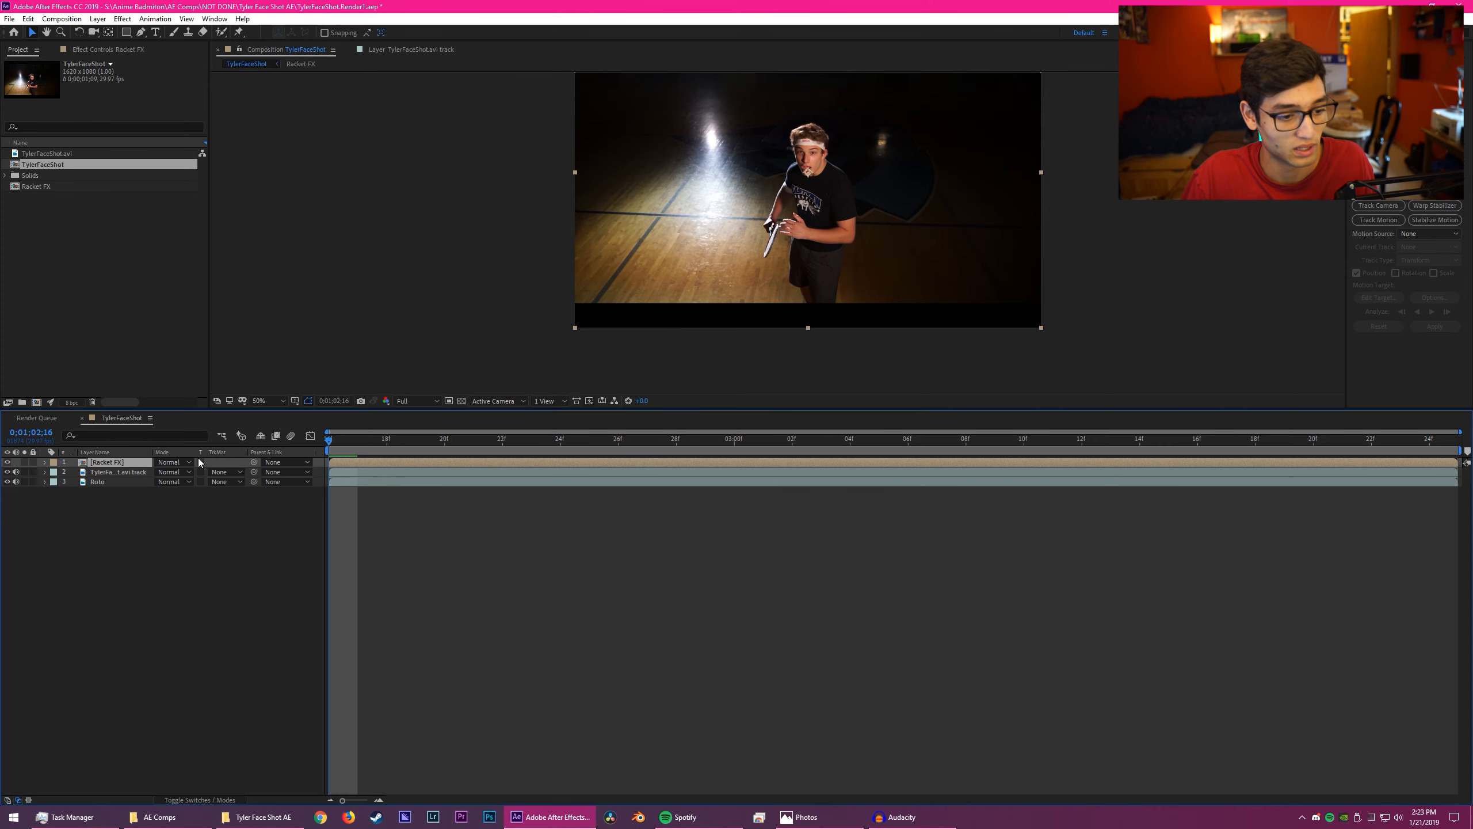
- Open the Racket FX composition and add a new solid layer named Saber
double_click(112, 462)
drag(389, 446, 250, 479)
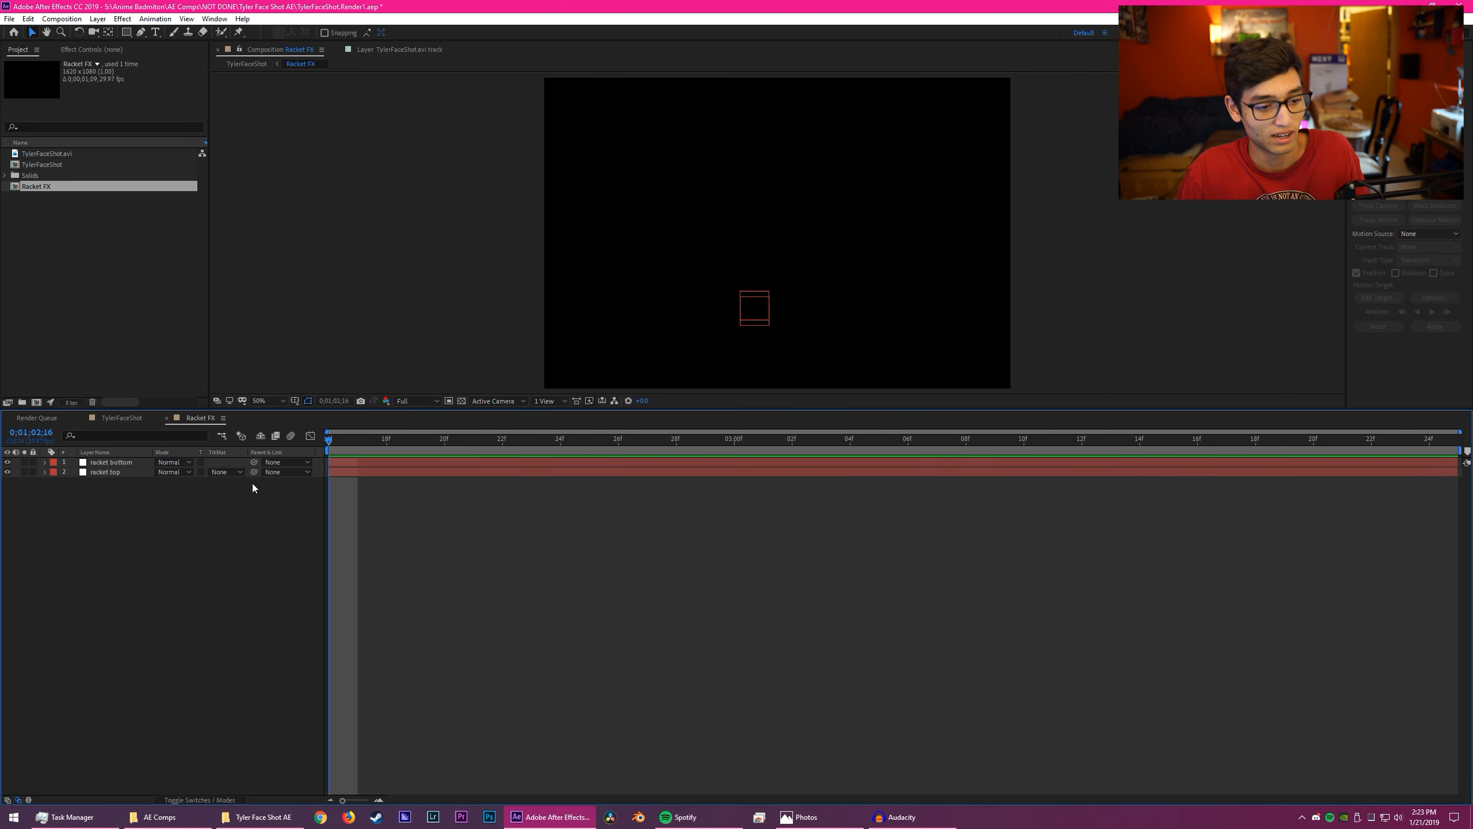
right_click(115, 529)
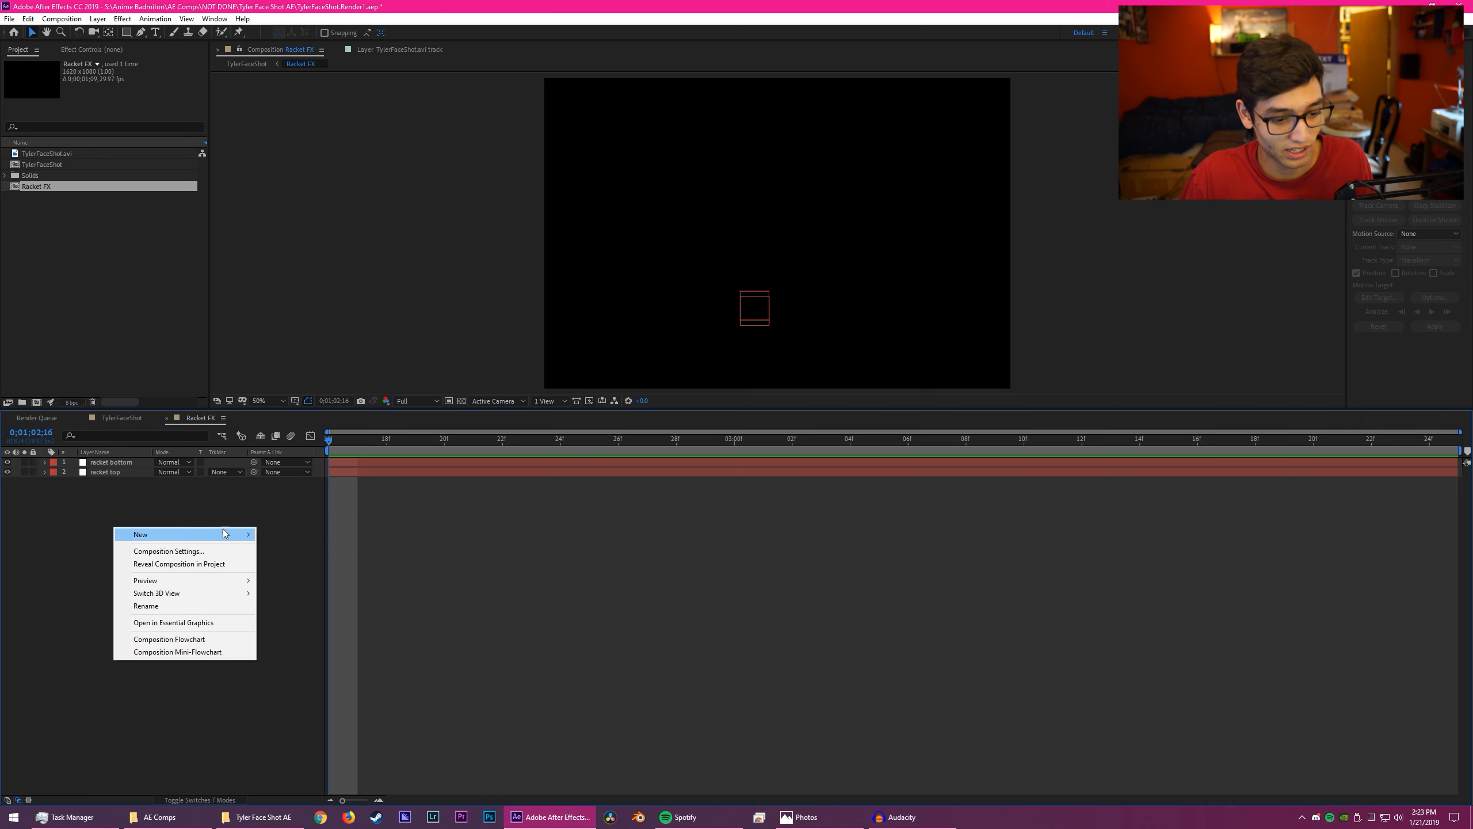
mouse_move(225, 533)
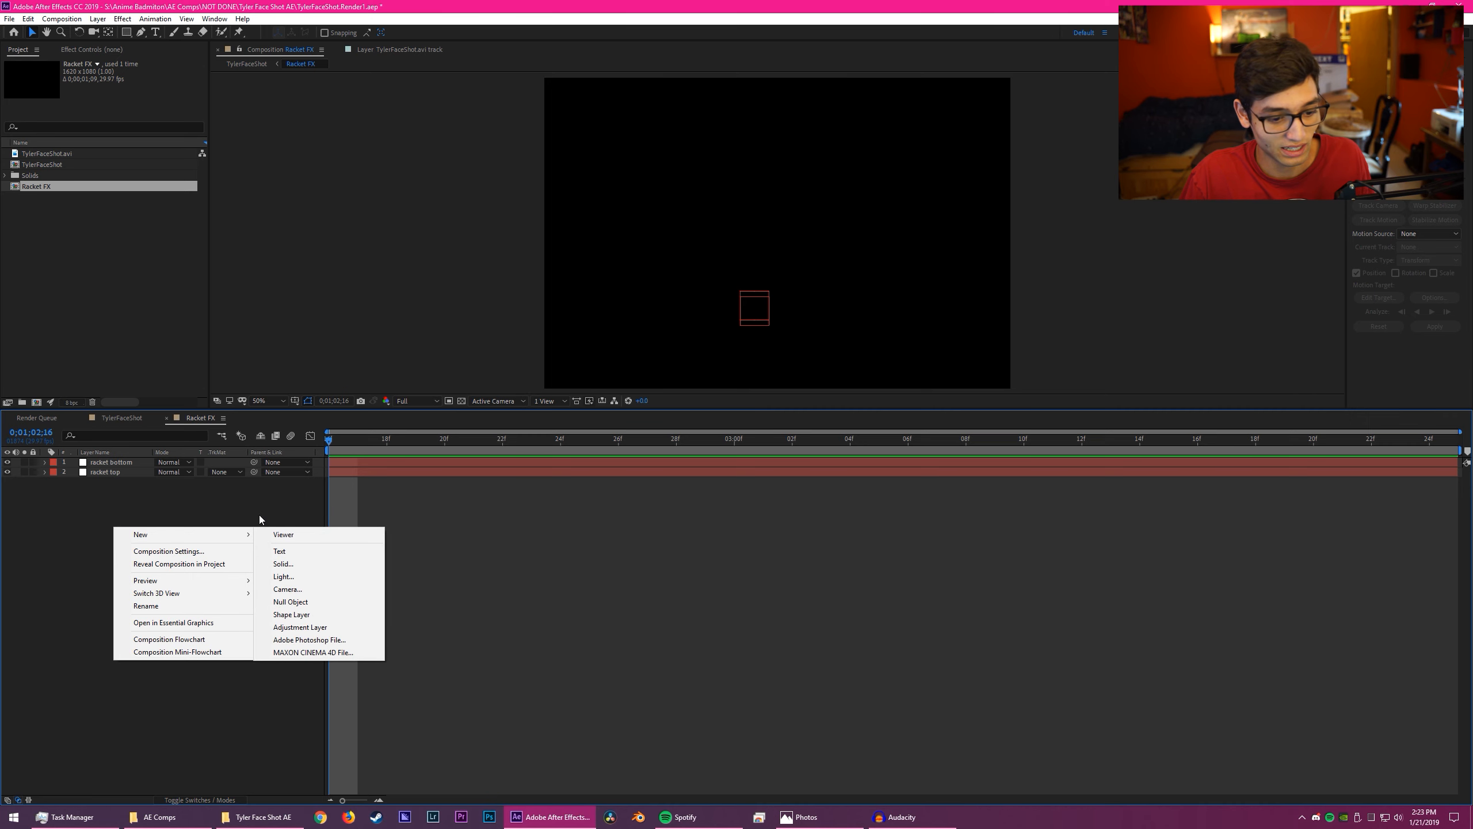
click(312, 564)
text(R)
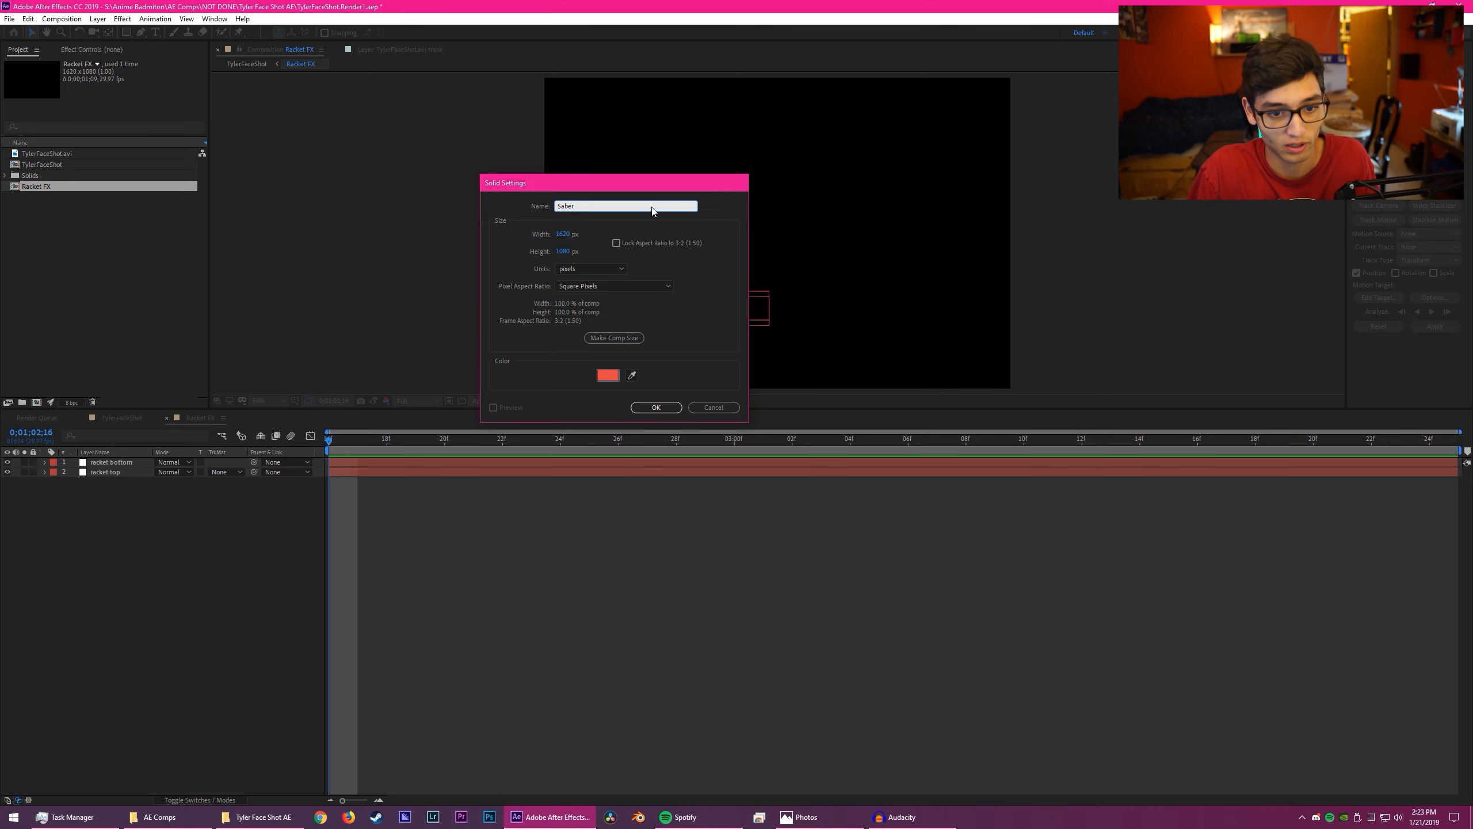
key(Return)
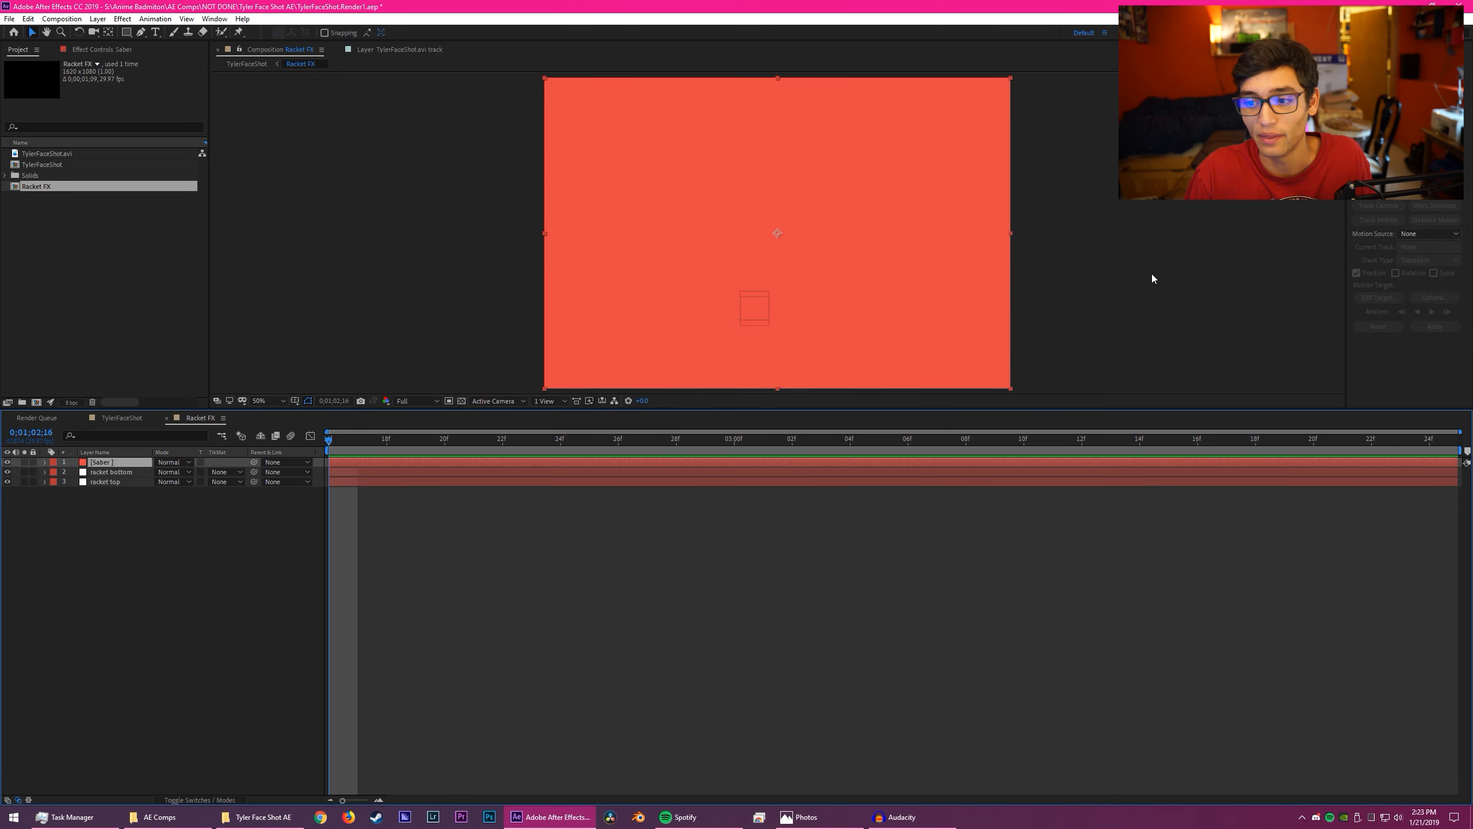
- Try adding the Video Copilot Saber effect to the Saber solid from the effects library and undo it
key(ctrl+5)
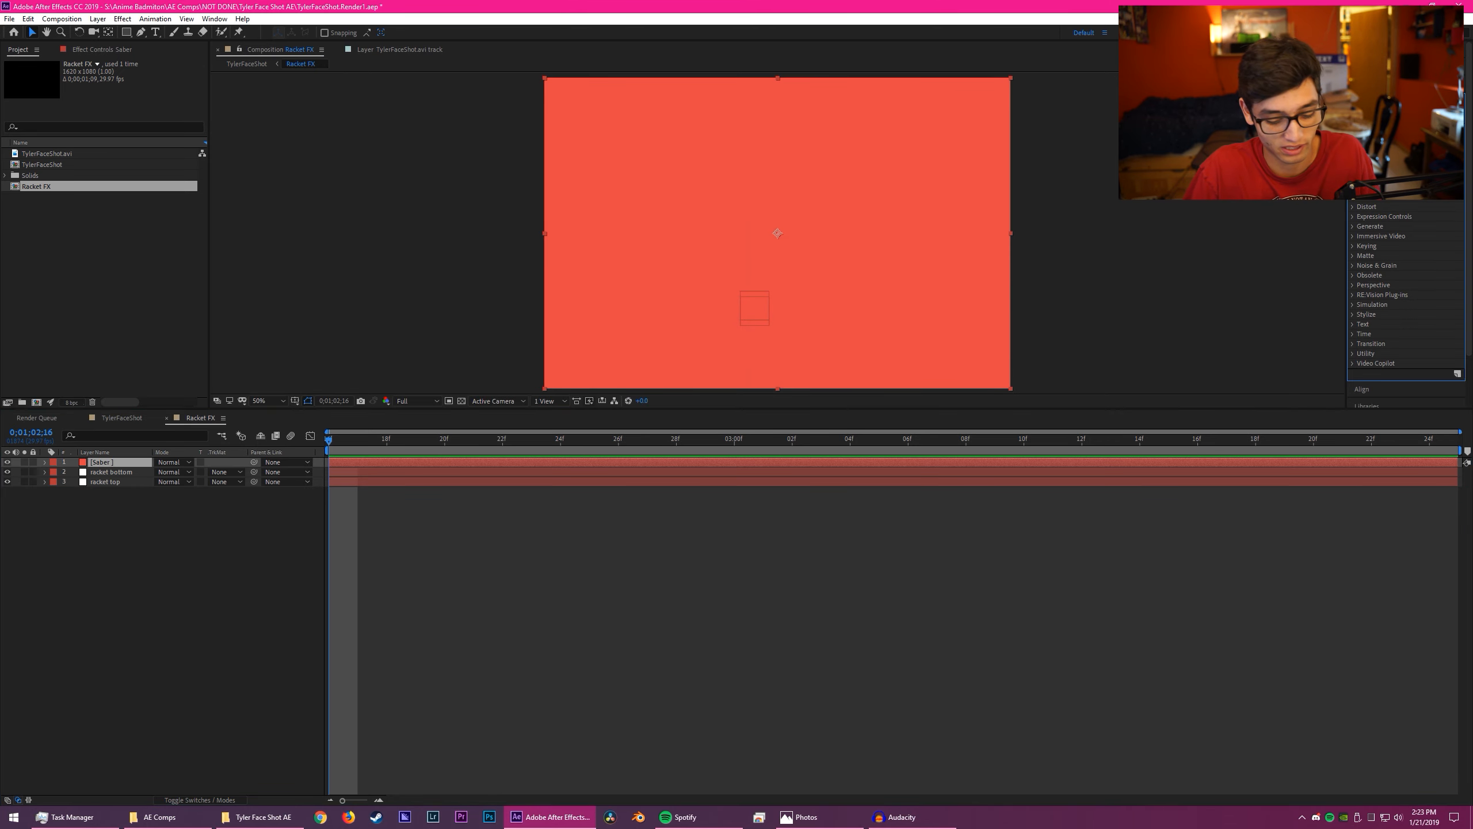
text(saber)
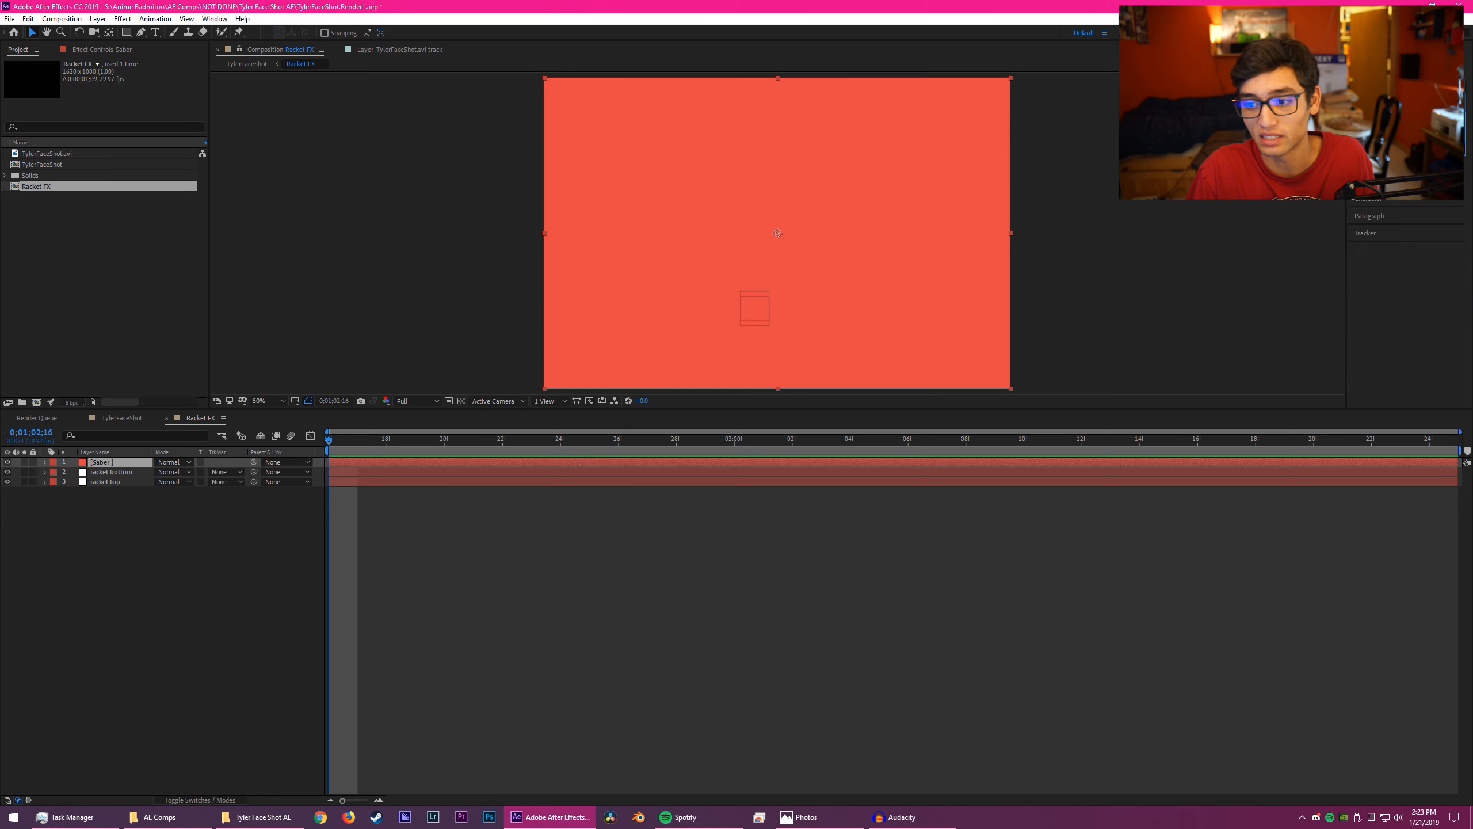
drag(1384, 137, 898, 249)
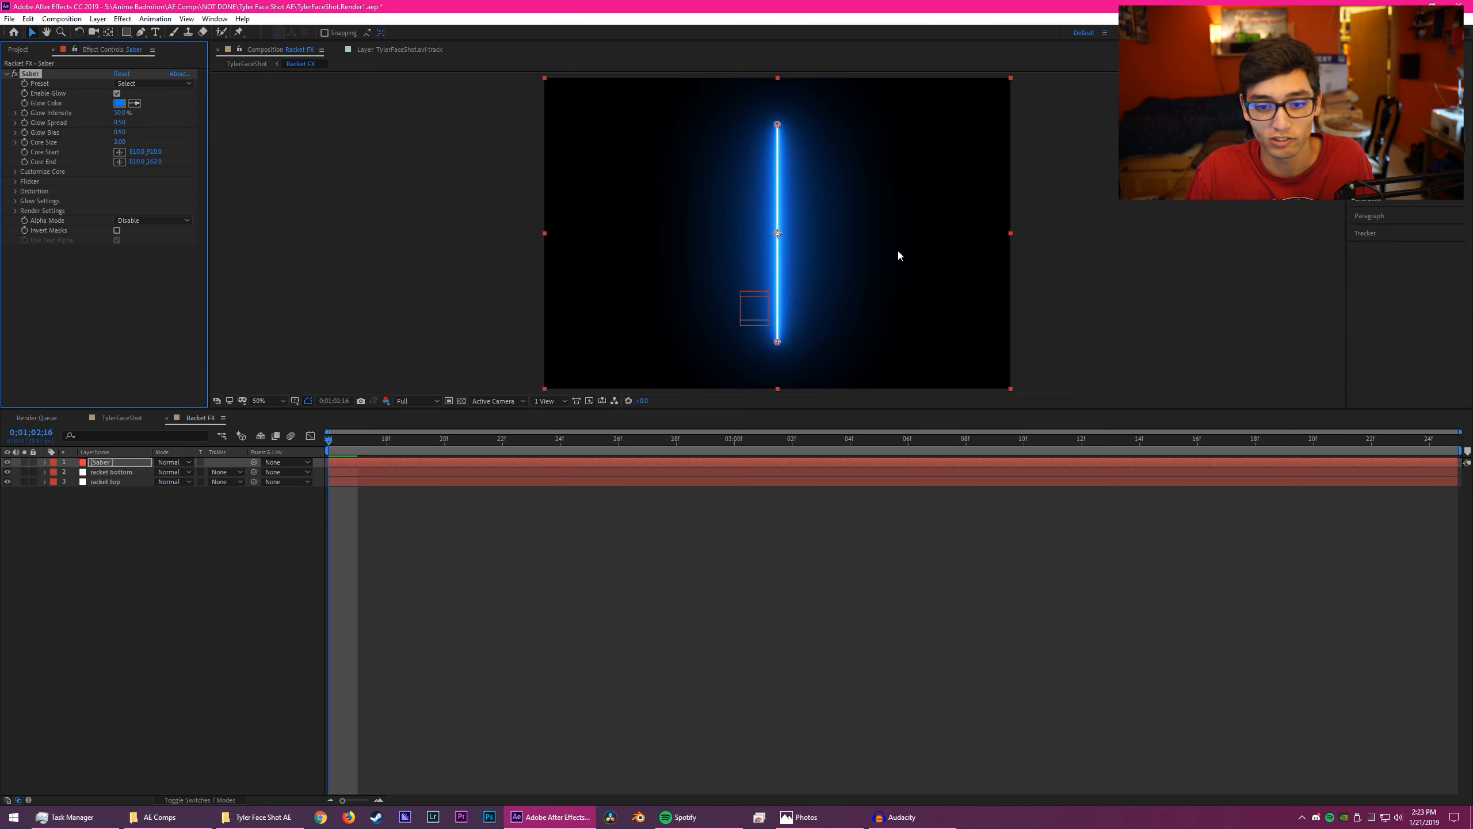
key(ctrl+z)
- Apply the Saber effect to the Saber layer through the quick effect search, using the term "saber"
click(125, 463)
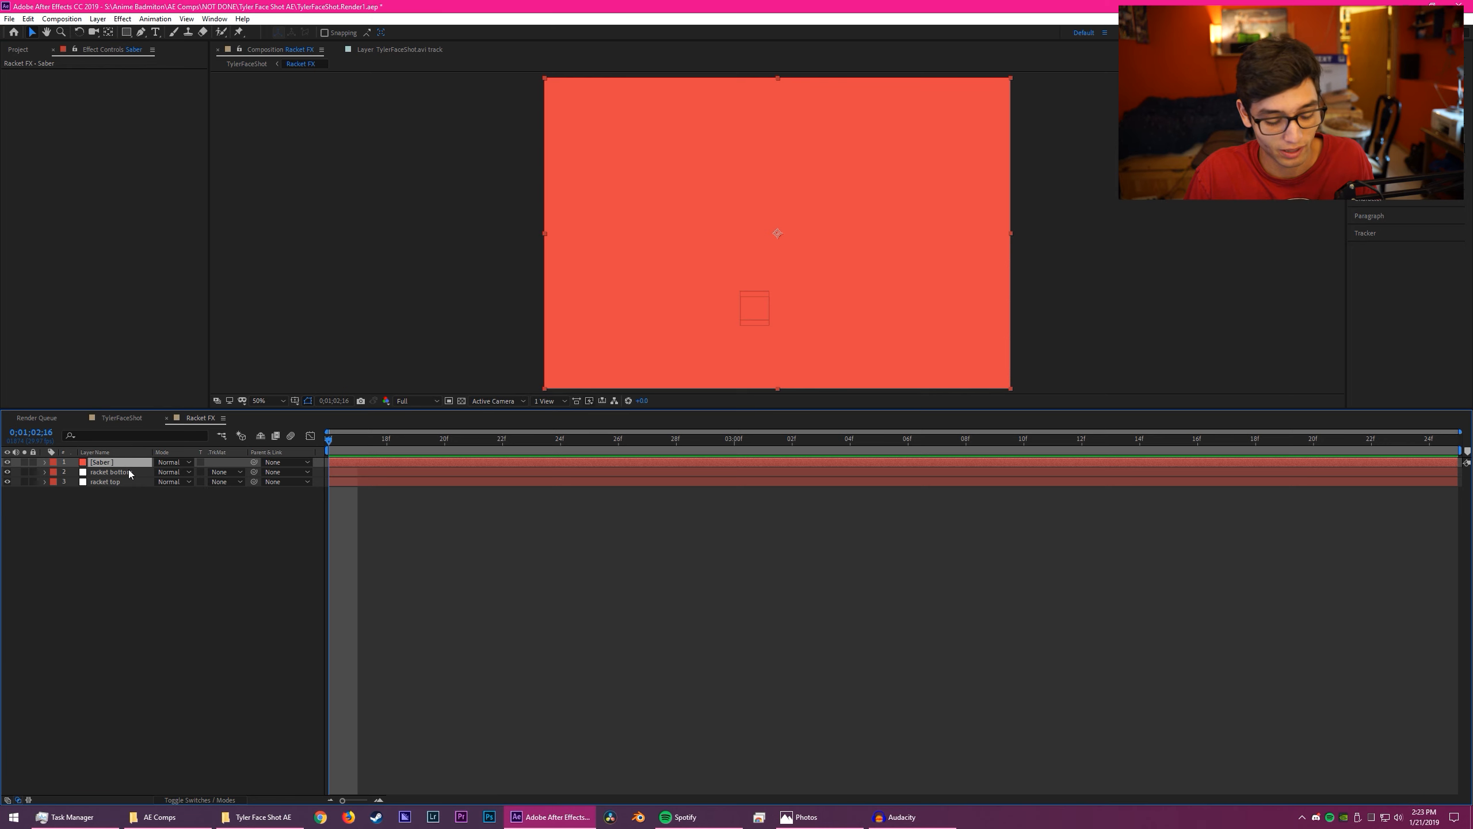
key(ctrl+space)
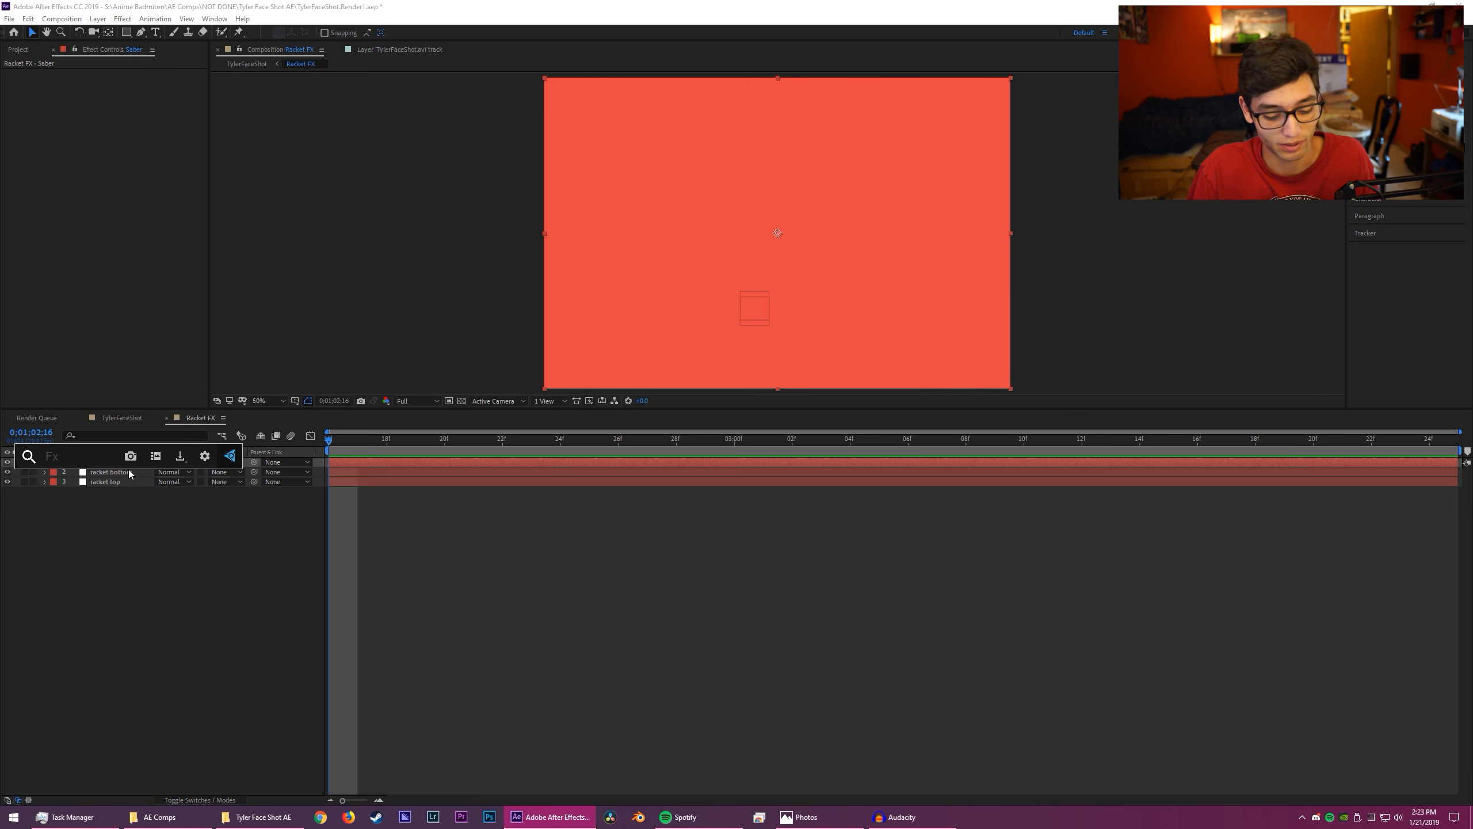
text(saber)
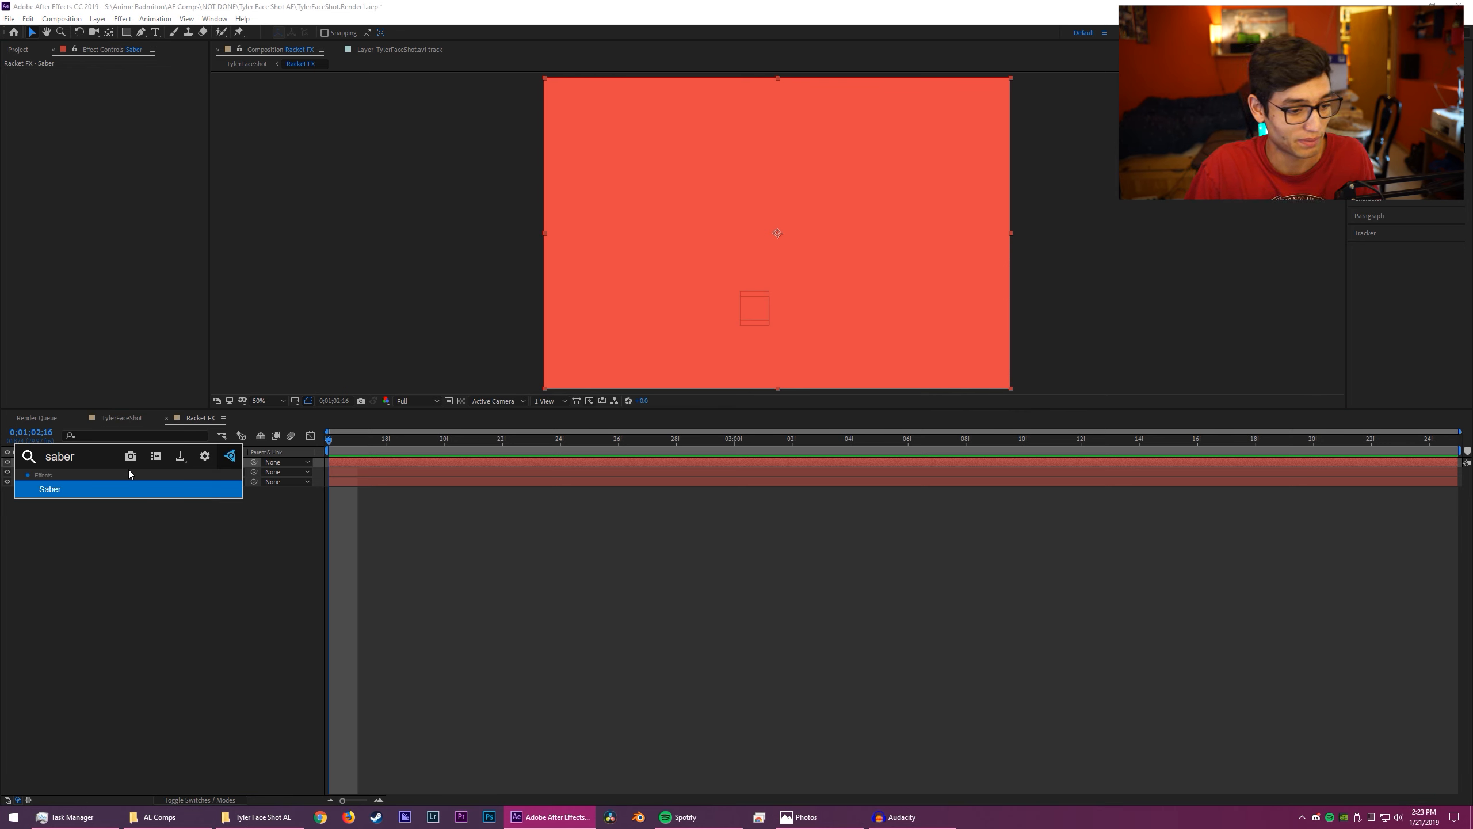
key(Return)
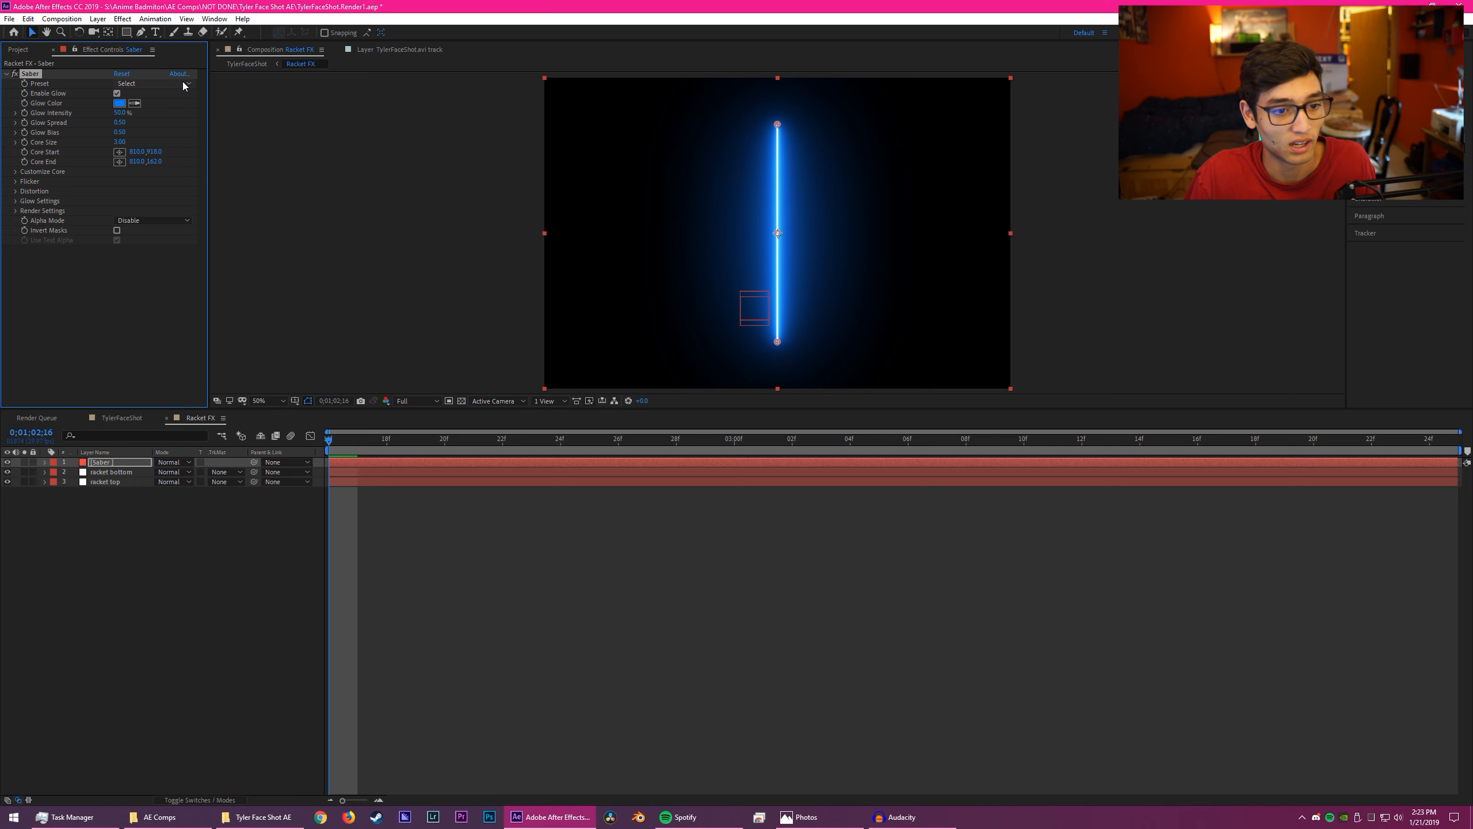
- Try the Fuel and Hard Core presets on the Saber effect and undo both preset changes
click(153, 83)
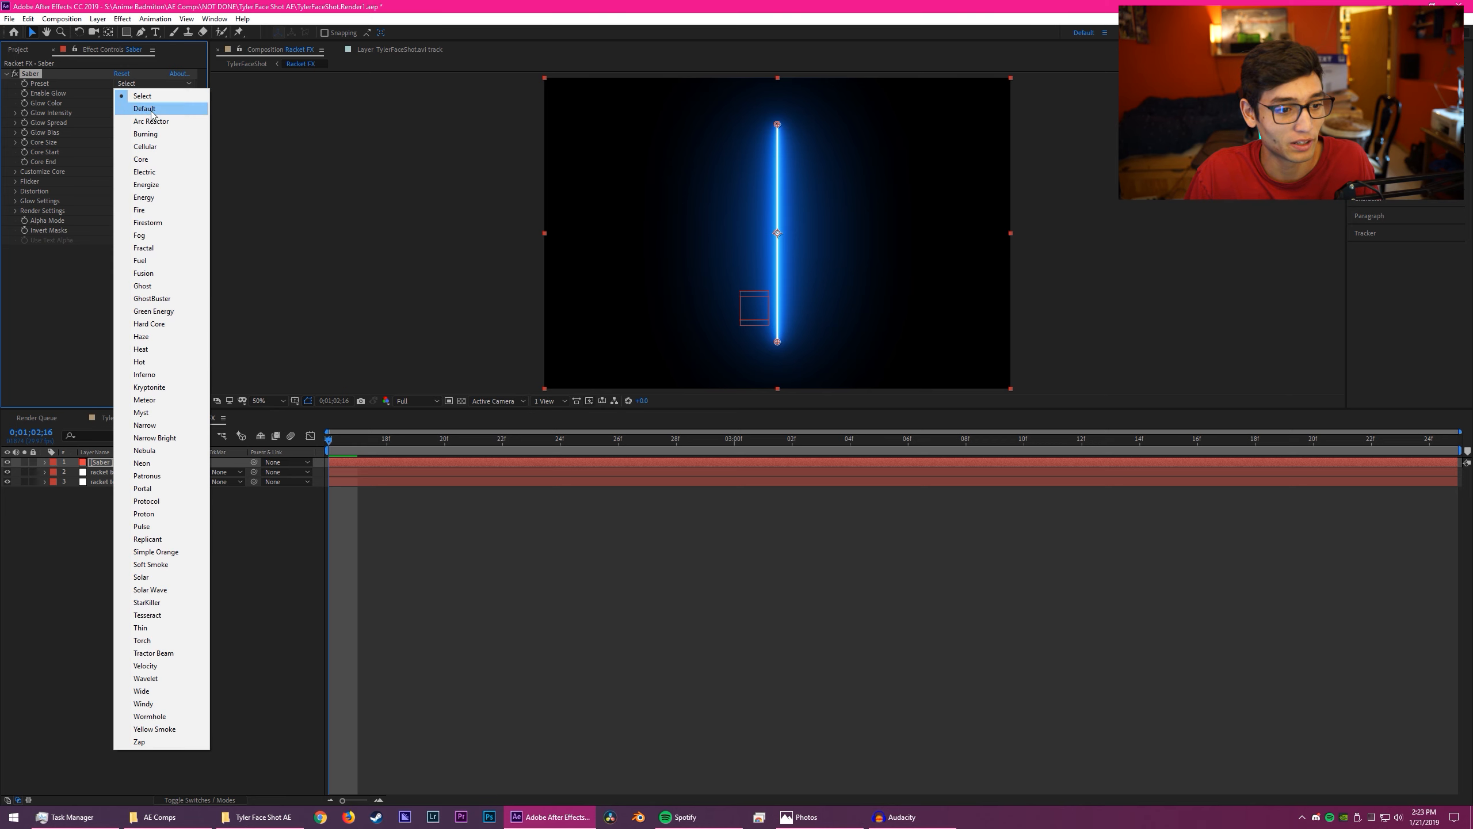
click(170, 228)
click(137, 85)
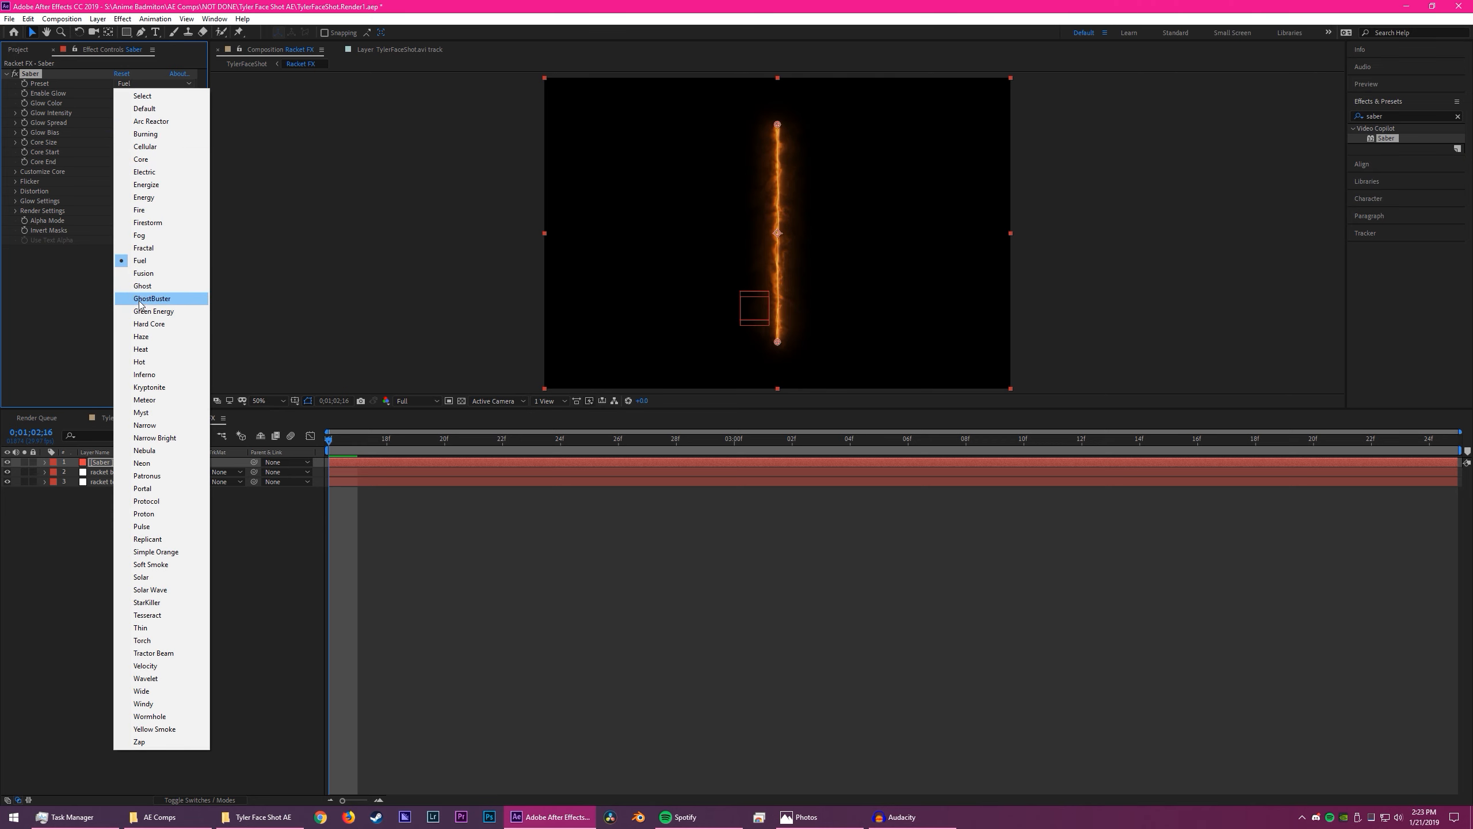
click(144, 323)
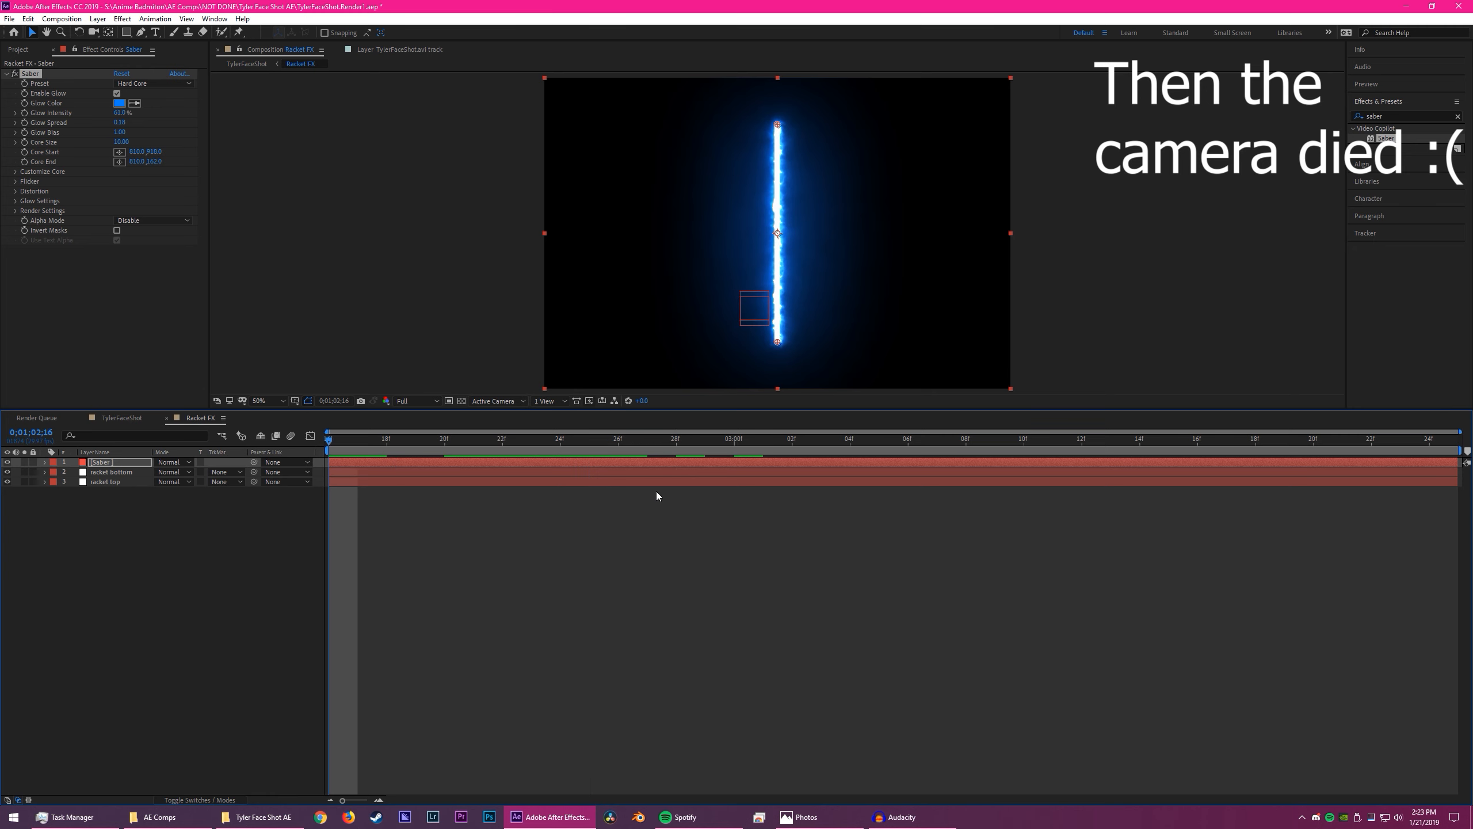
key(ctrl+z)
key(ctrl+z)
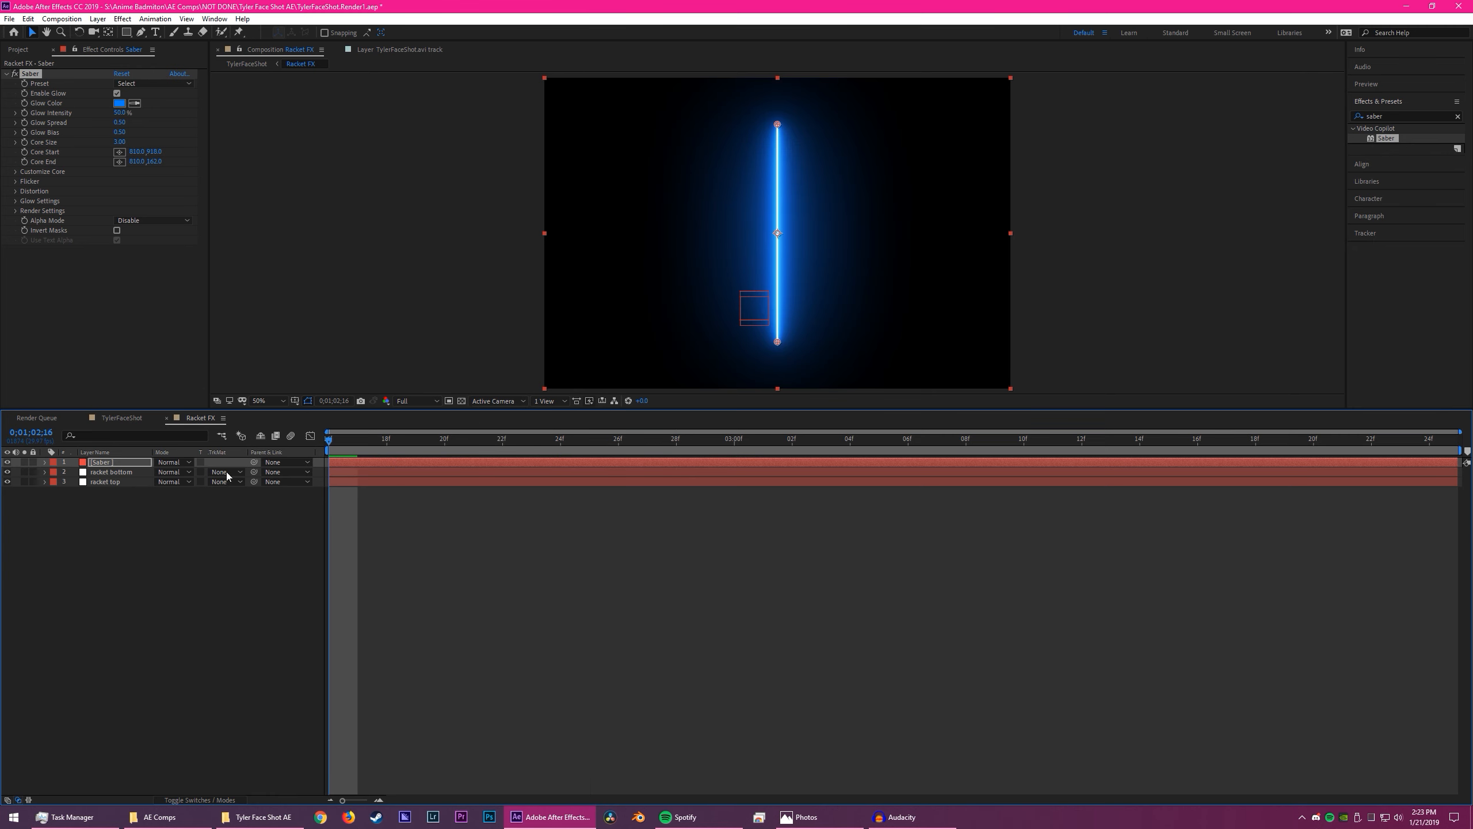
- Set the Saber layer's blending mode to Screen and toggle its visibility to compare the glow
click(157, 471)
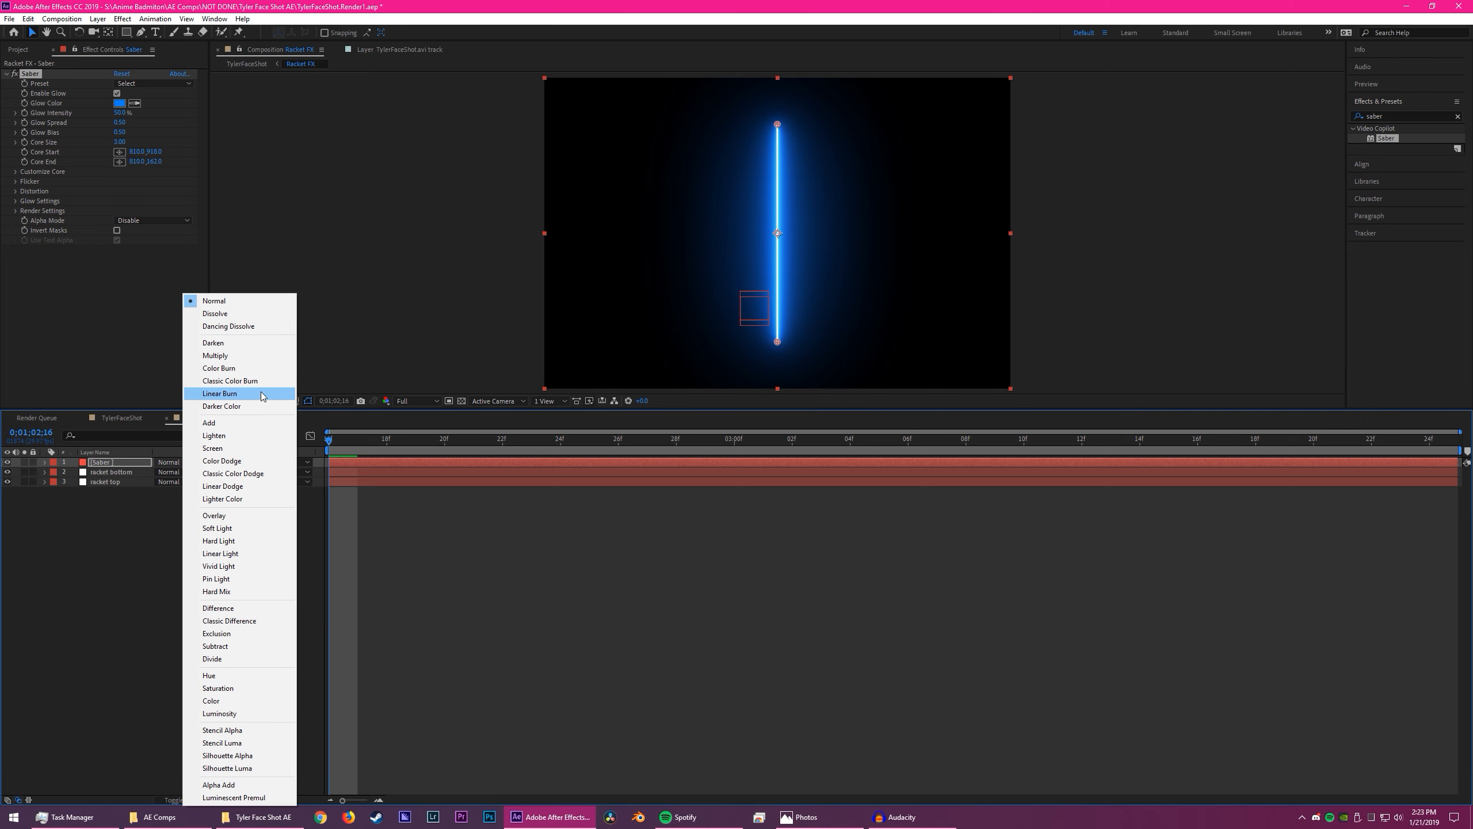
click(253, 447)
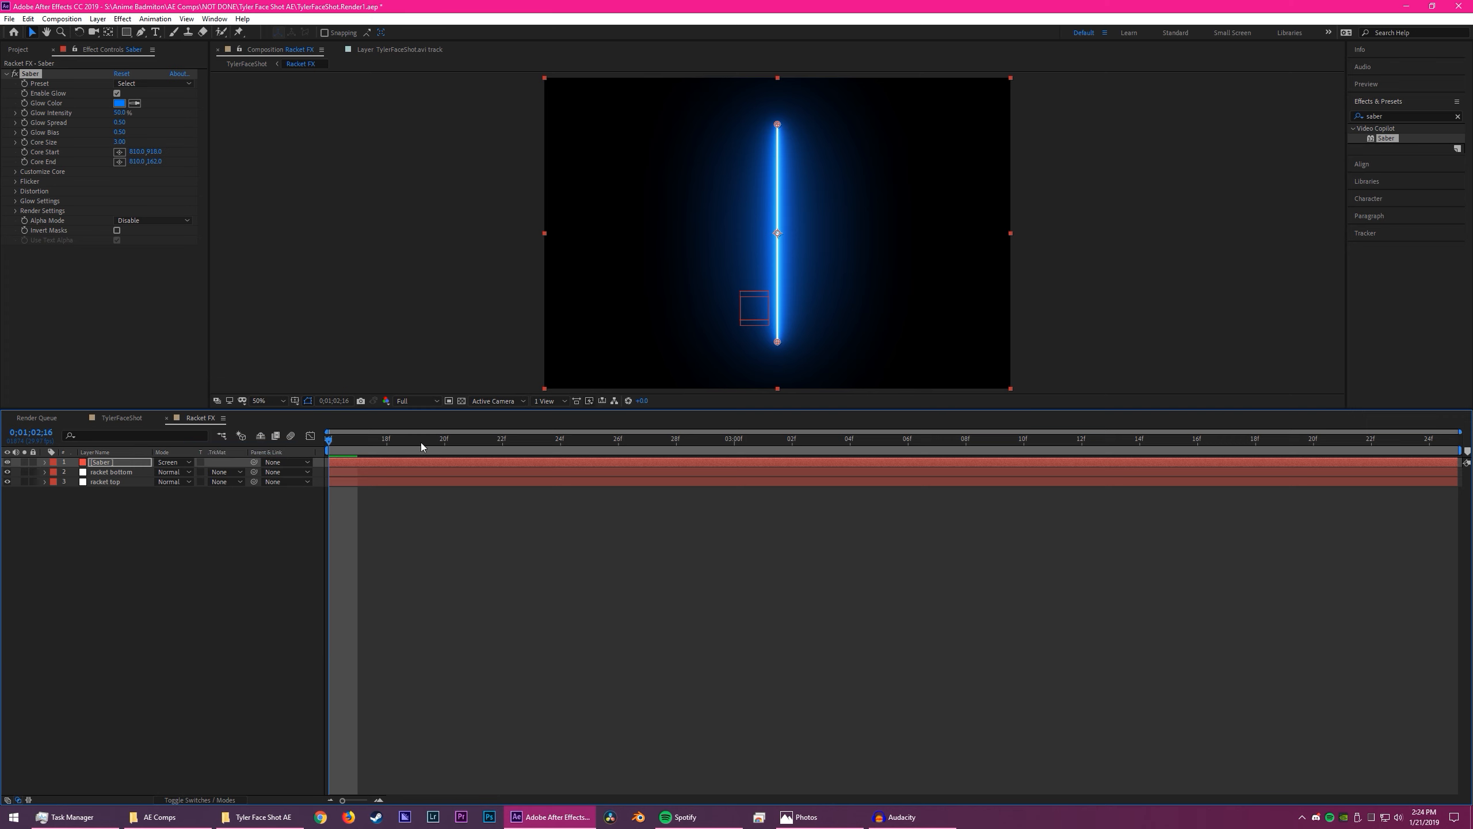
click(428, 303)
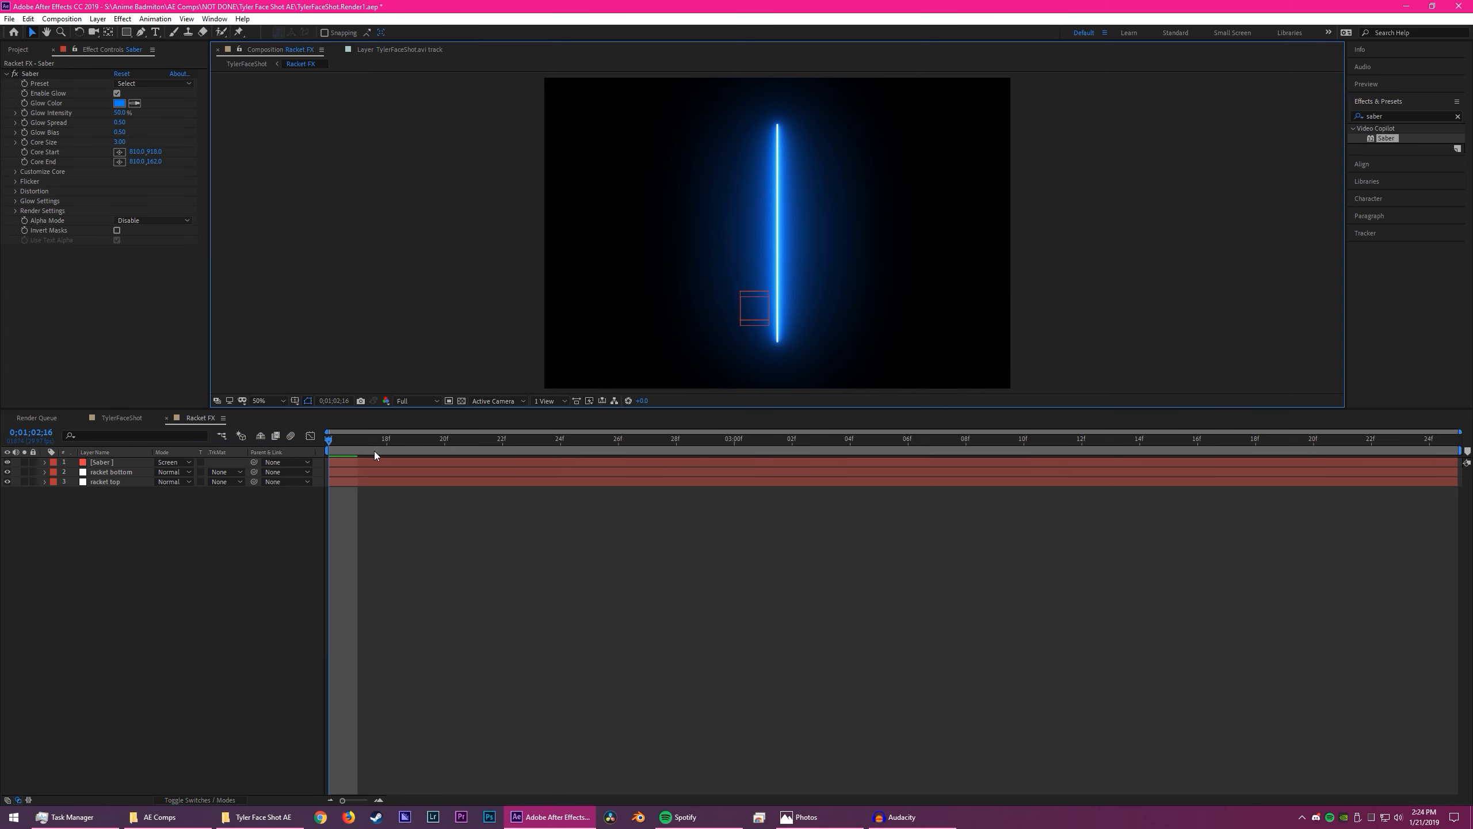
click(105, 464)
click(7, 462)
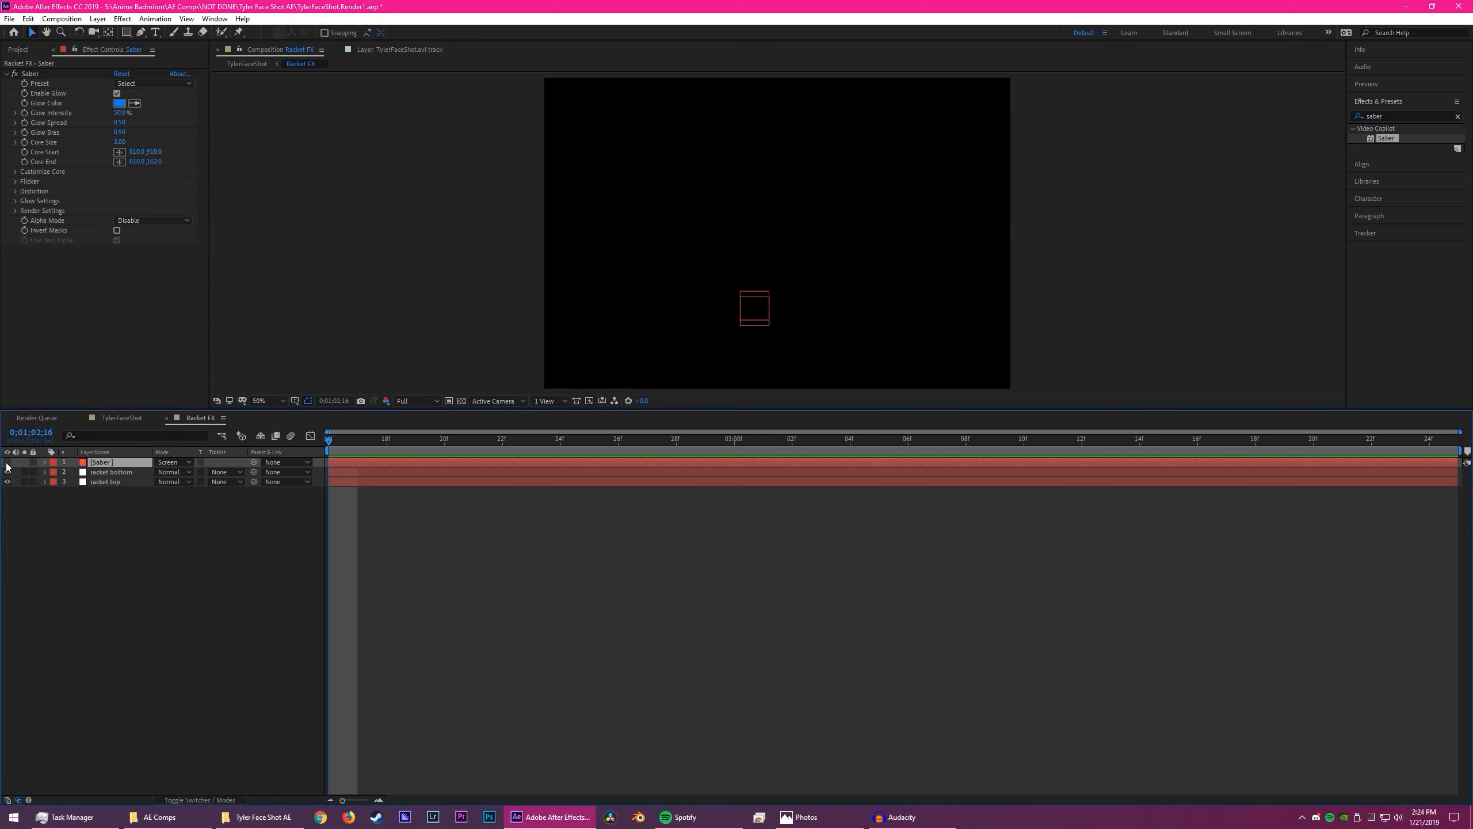
click(7, 462)
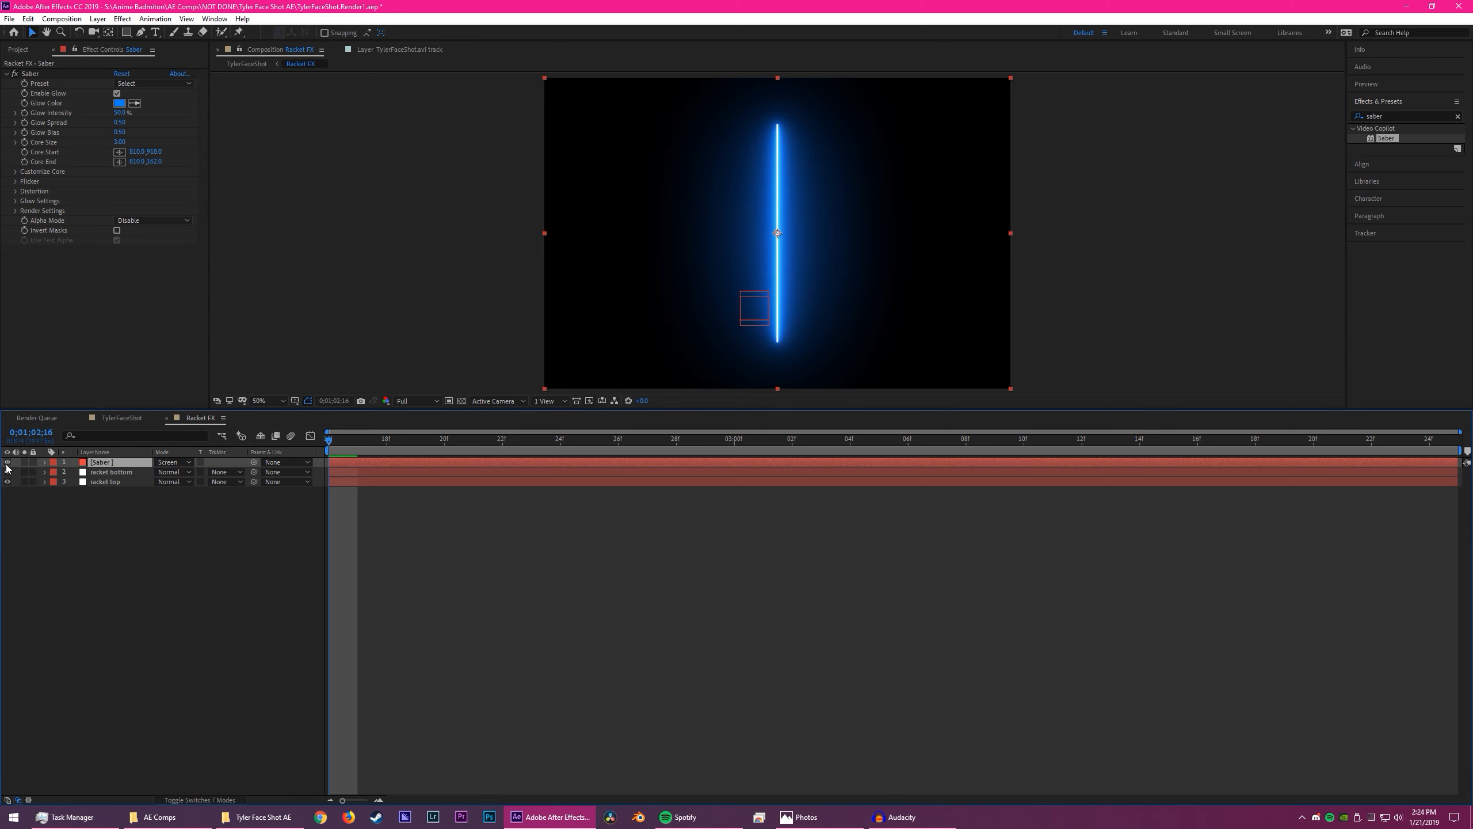
click(7, 464)
click(7, 465)
- Try the Dissolve blending mode on the Saber layer and return the mode to Normal
scroll(771, 337, up, 3)
scroll(809, 270, down, 5)
scroll(624, 313, up, 3)
scroll(812, 244, down, 3)
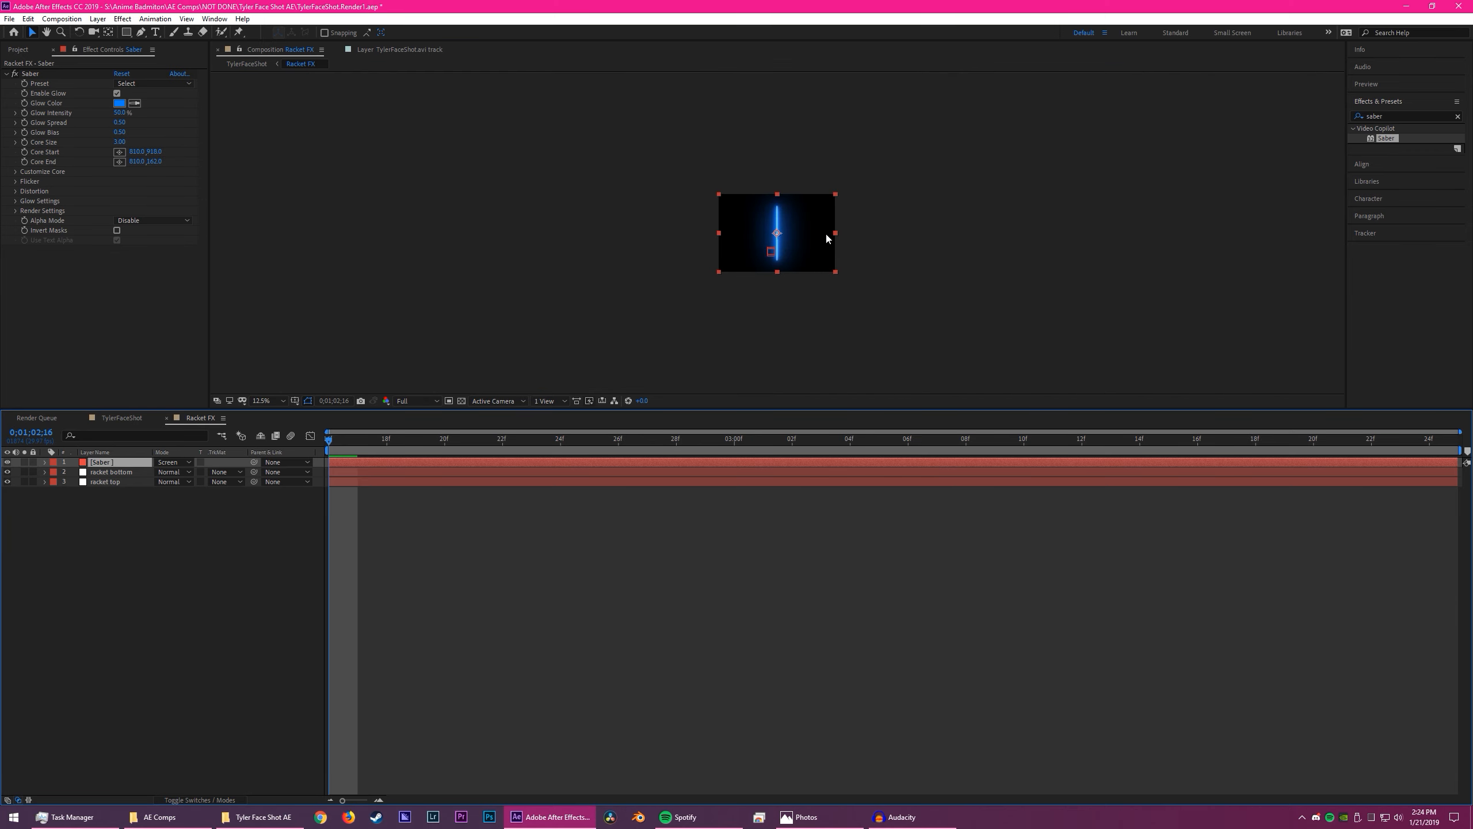
scroll(827, 237, up, 2)
click(173, 462)
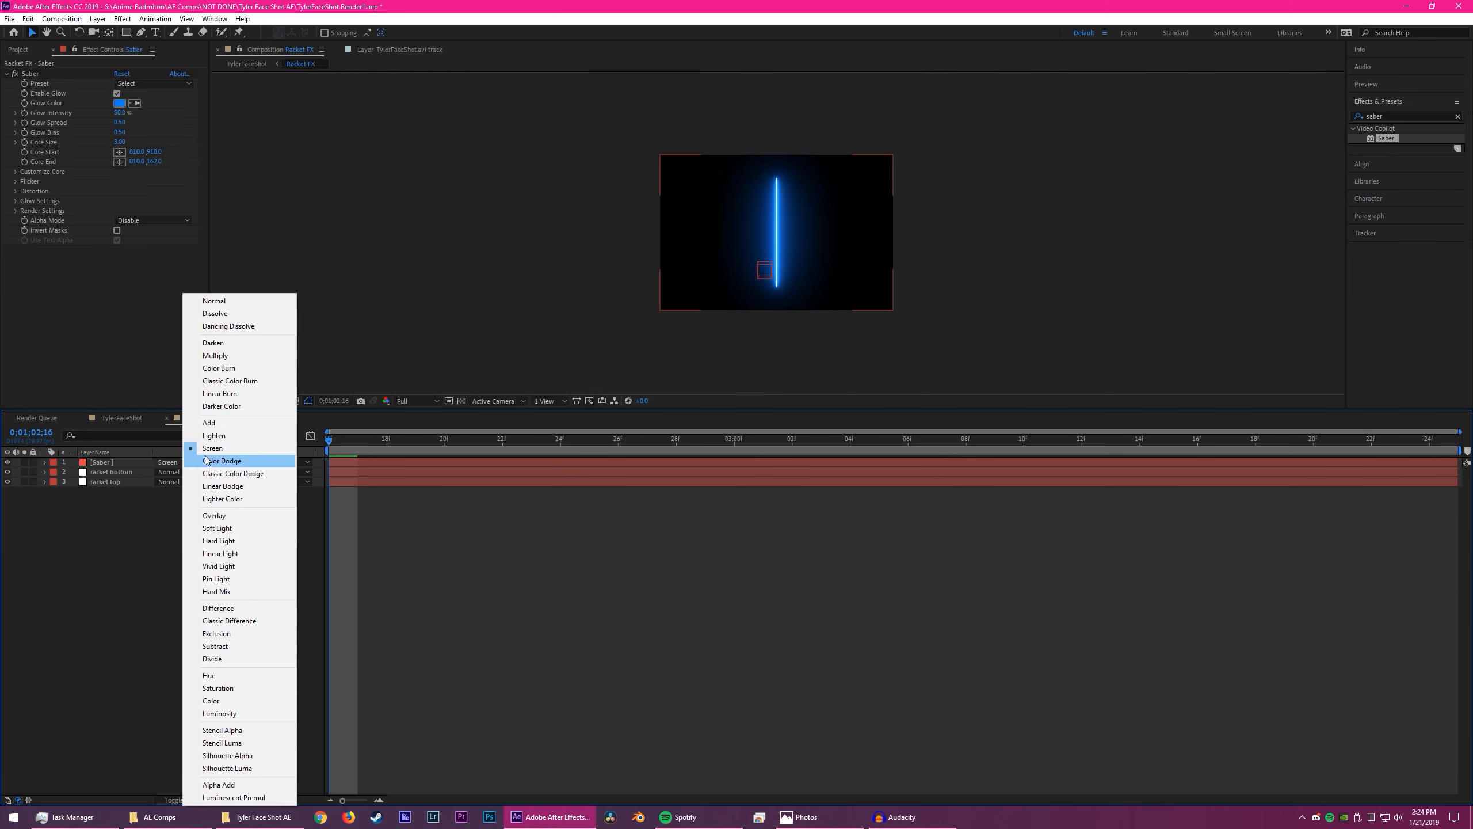
click(234, 313)
click(173, 462)
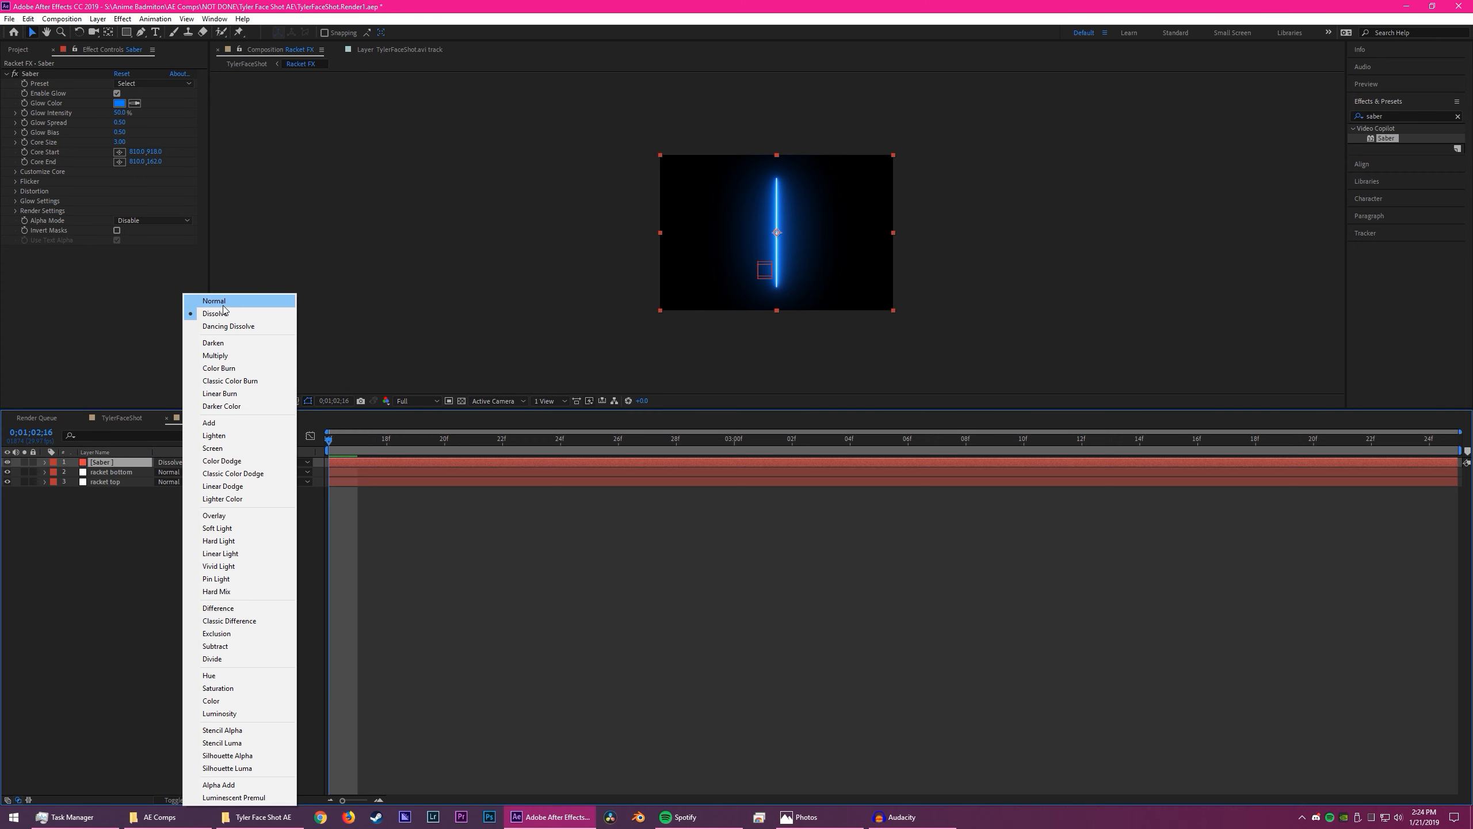
click(226, 297)
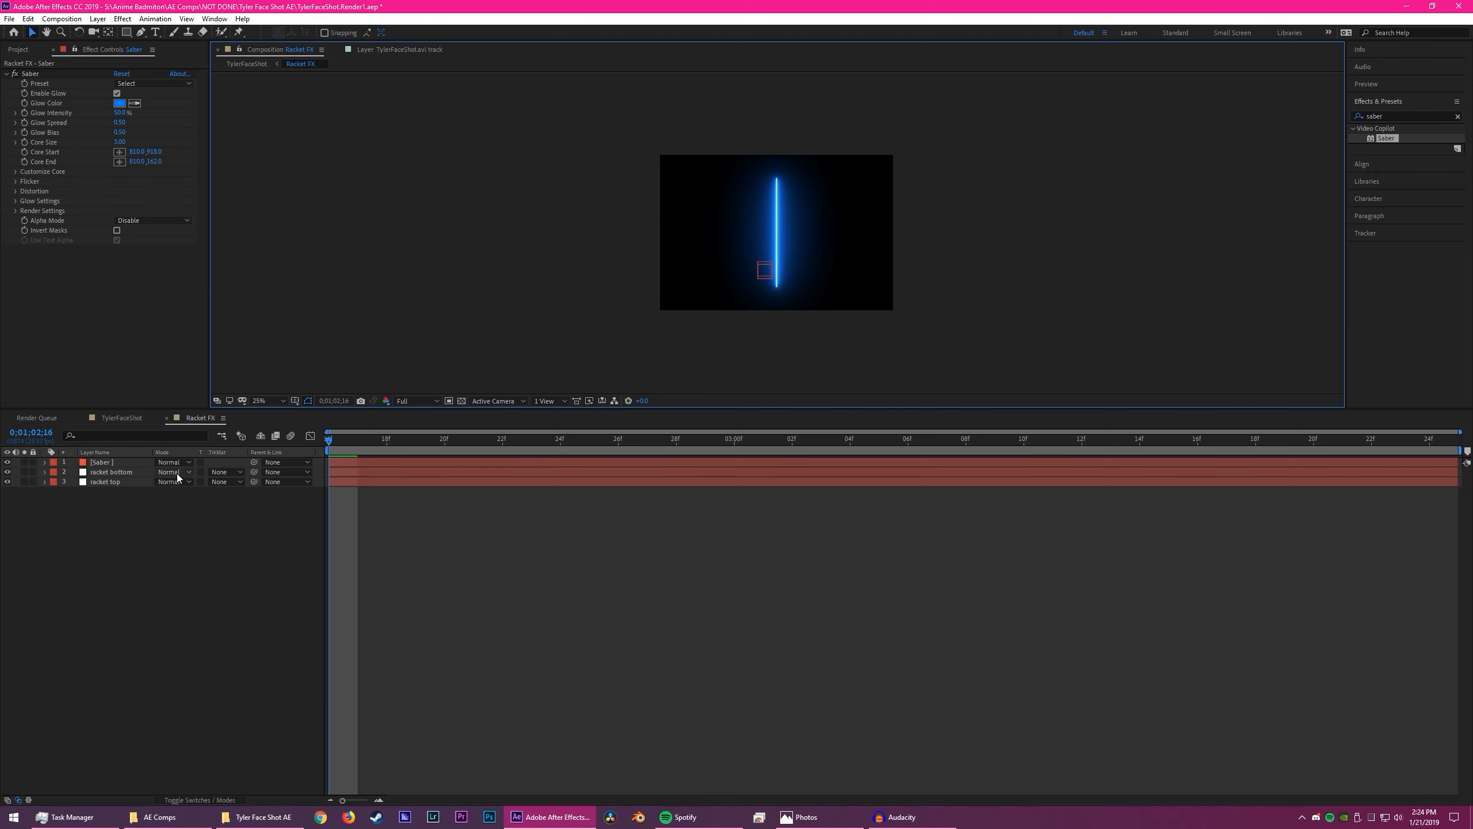
click(174, 472)
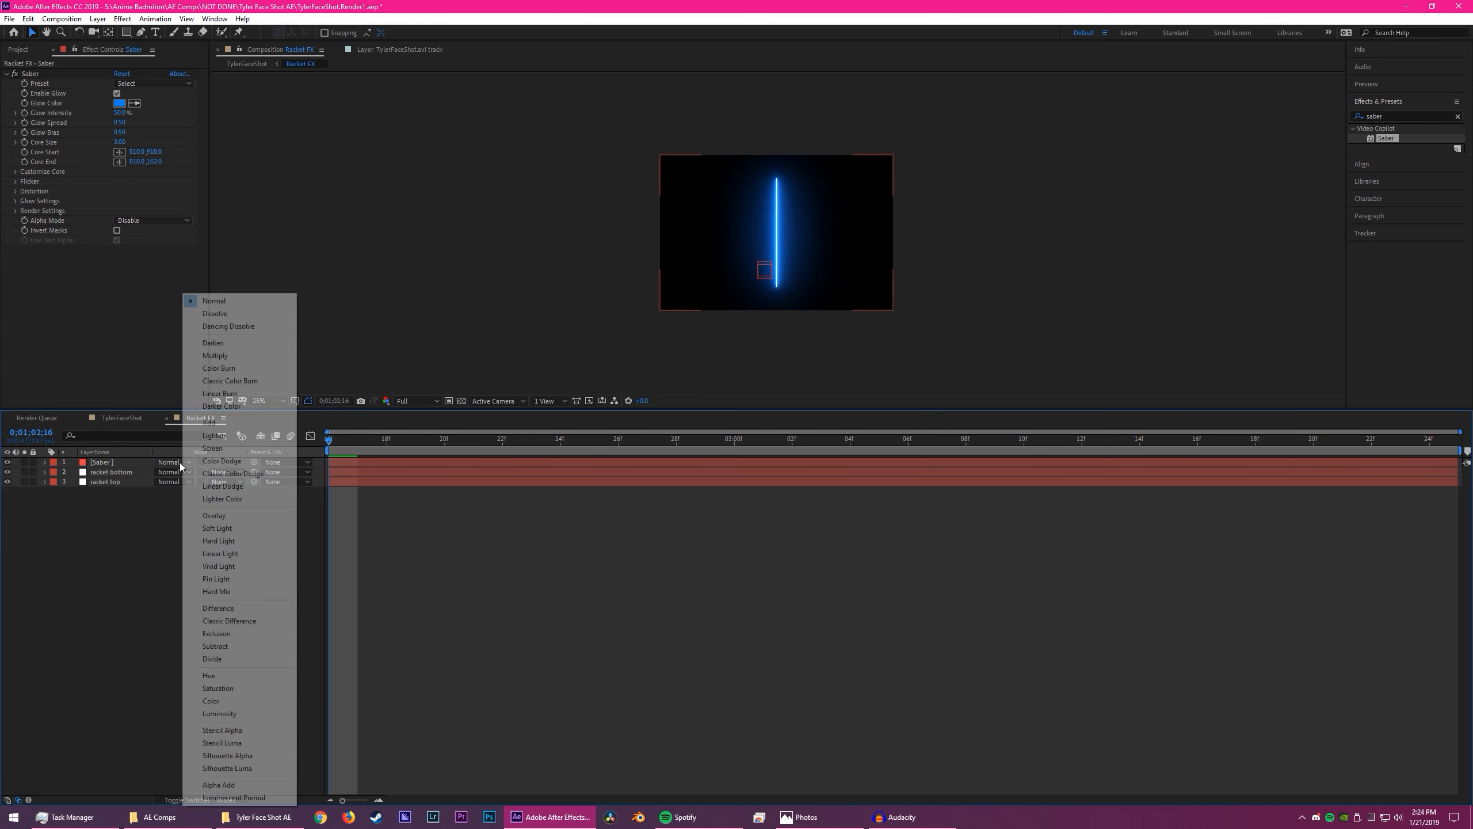
click(822, 238)
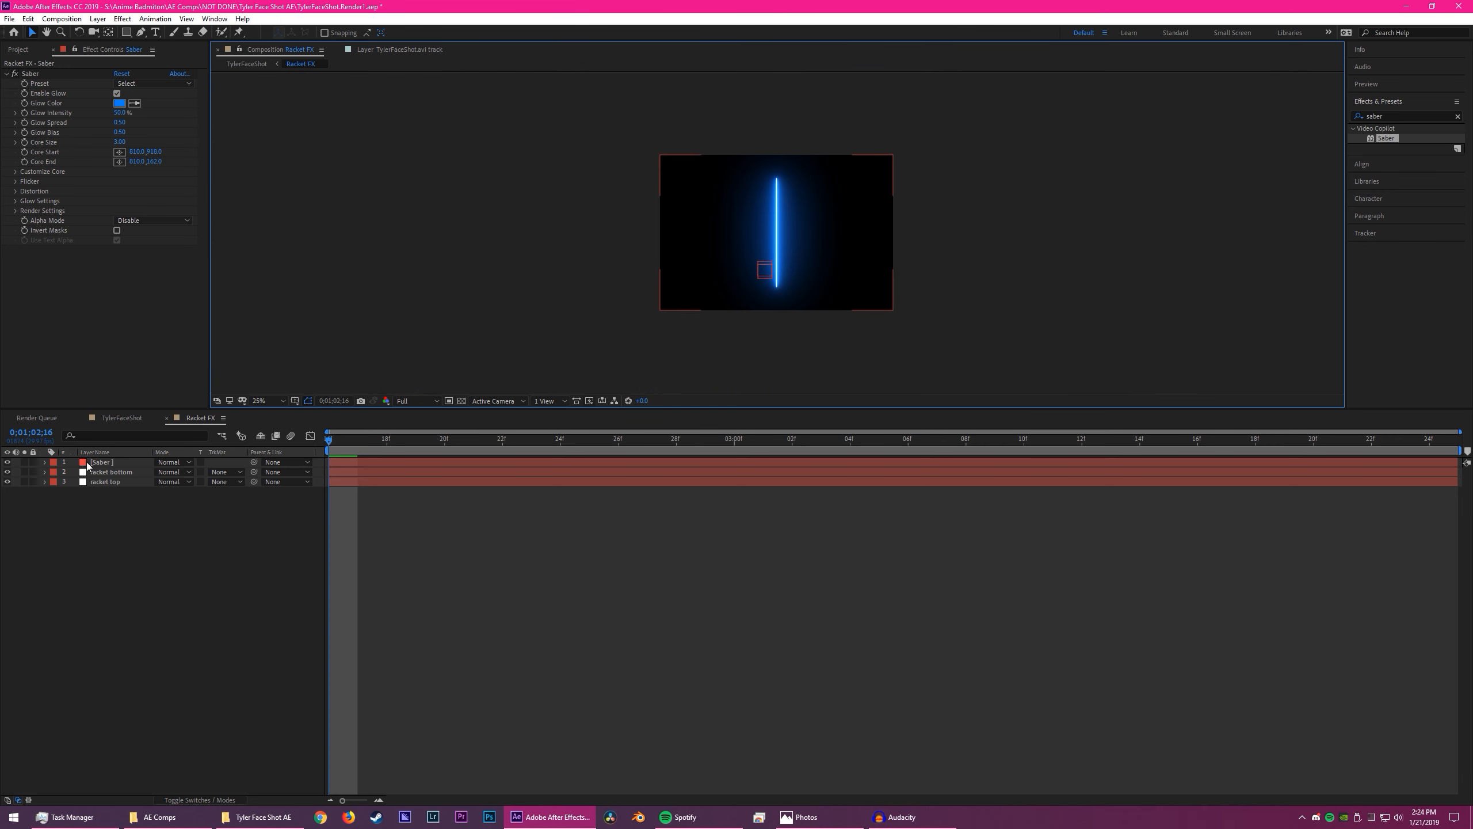
- Lock the Saber layer's effect controls and enable expressions on the effect's Core Start and Core End properties
click(116, 462)
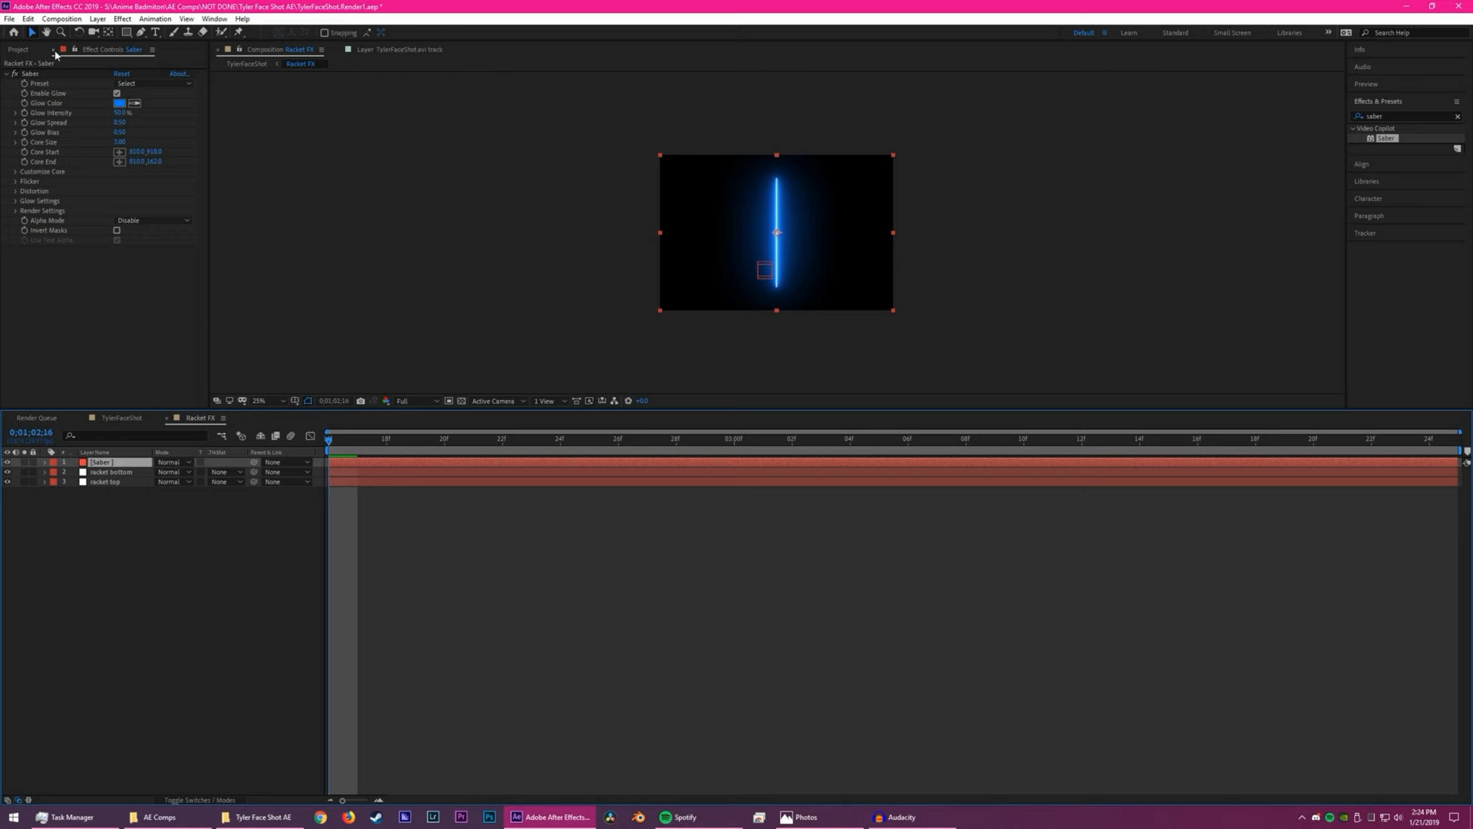
click(74, 51)
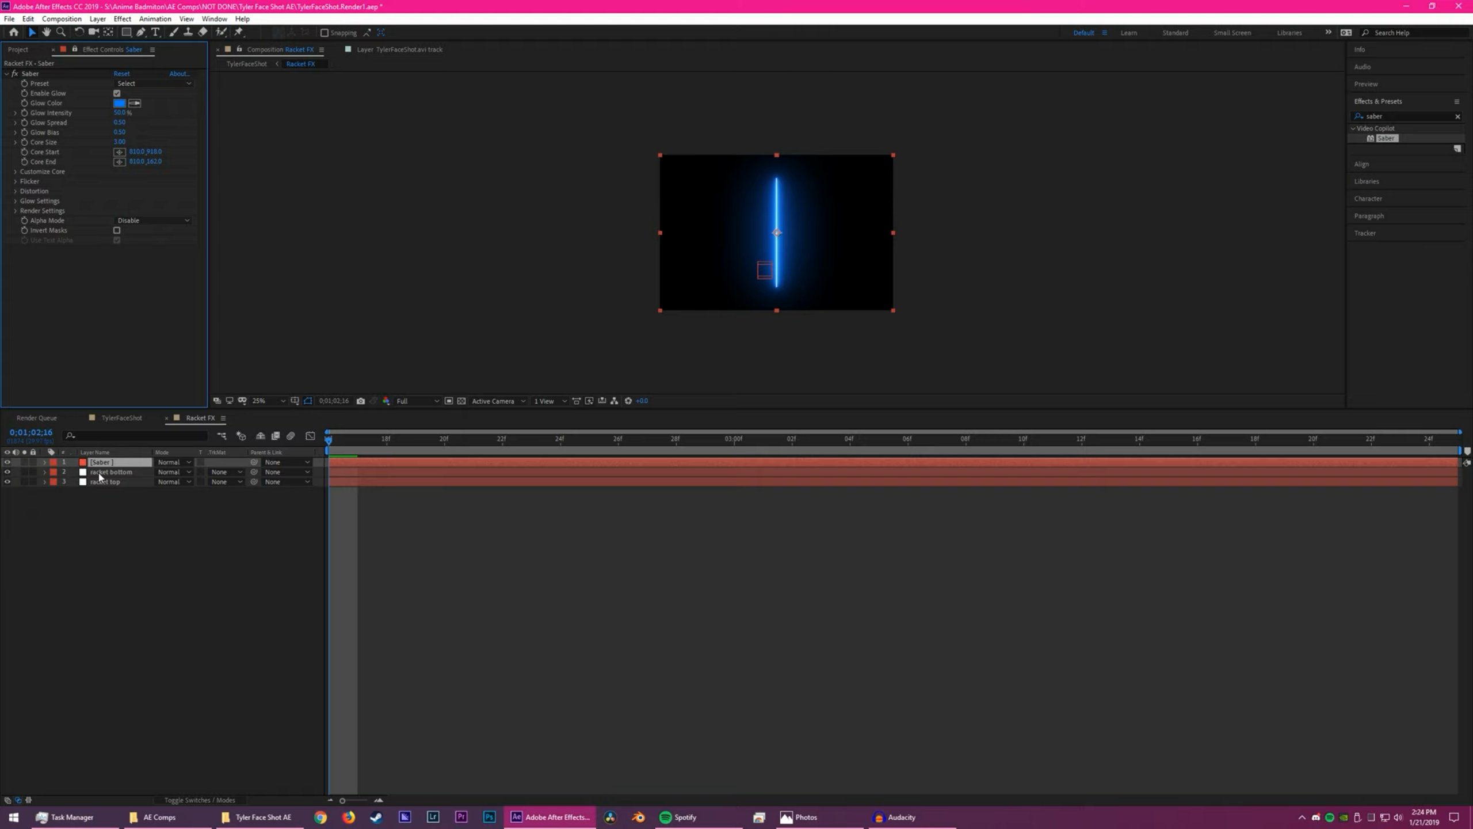
alt+click(24, 151)
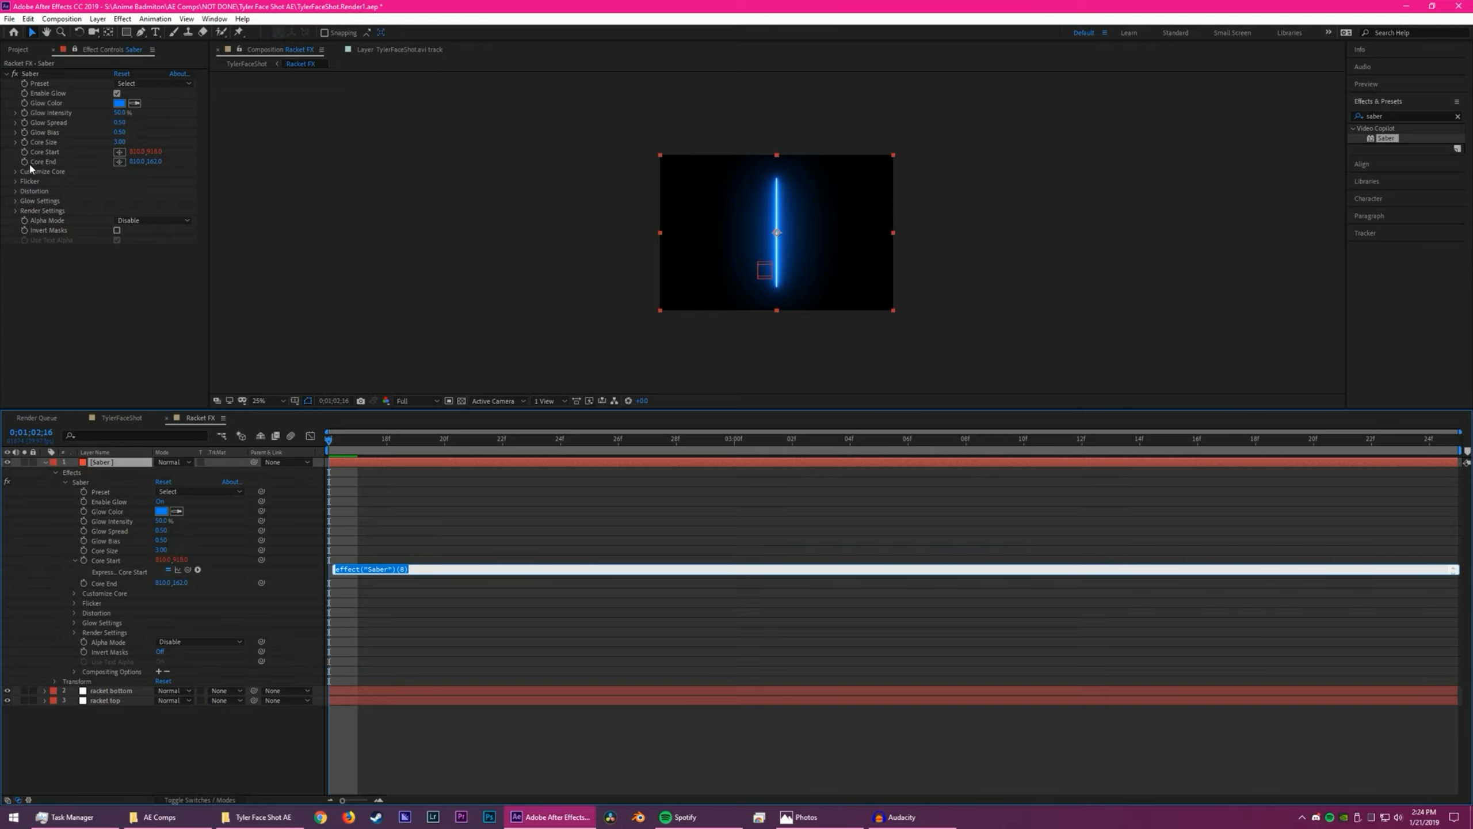
alt+click(24, 161)
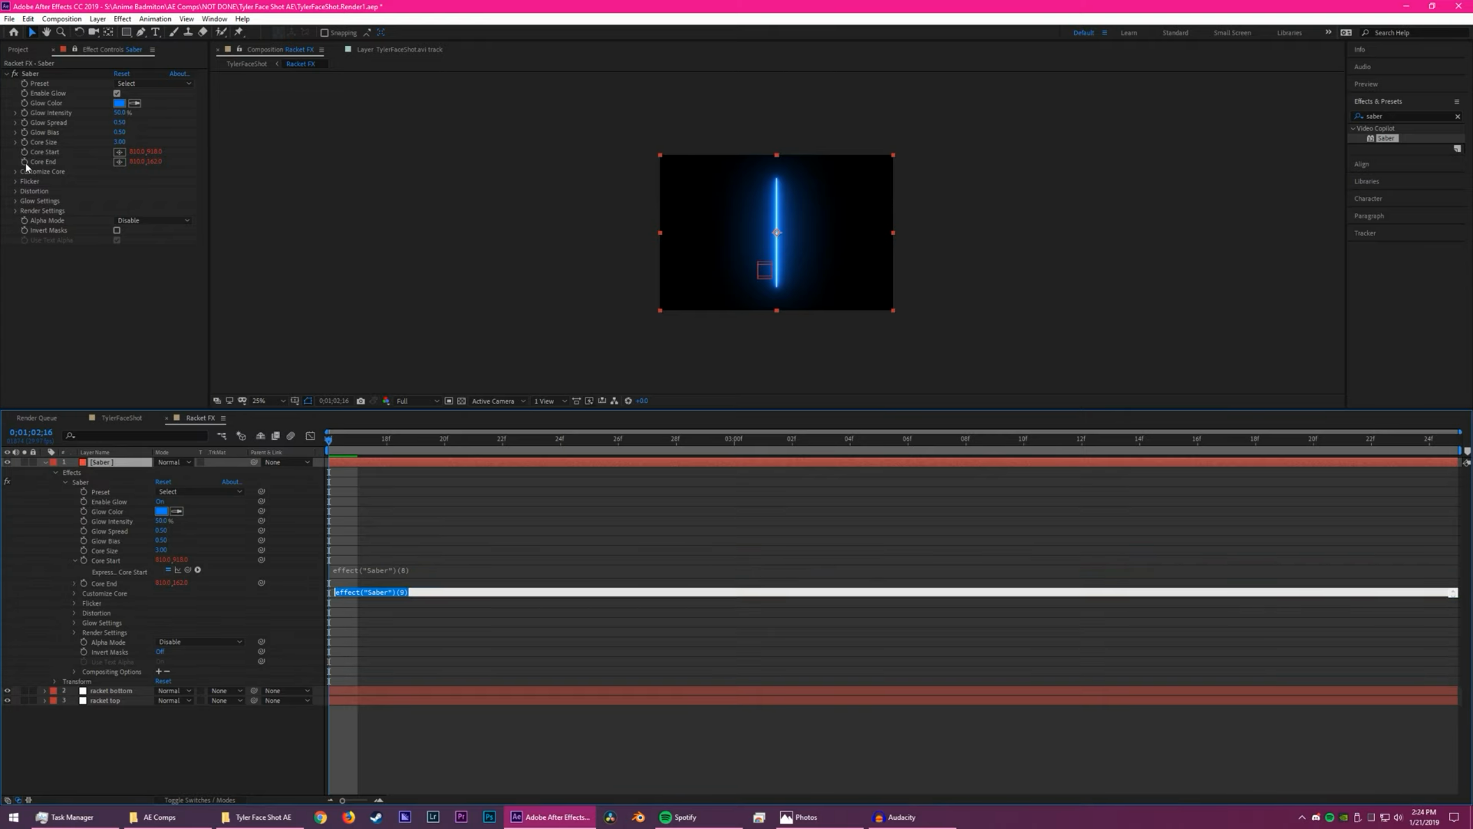
click(404, 614)
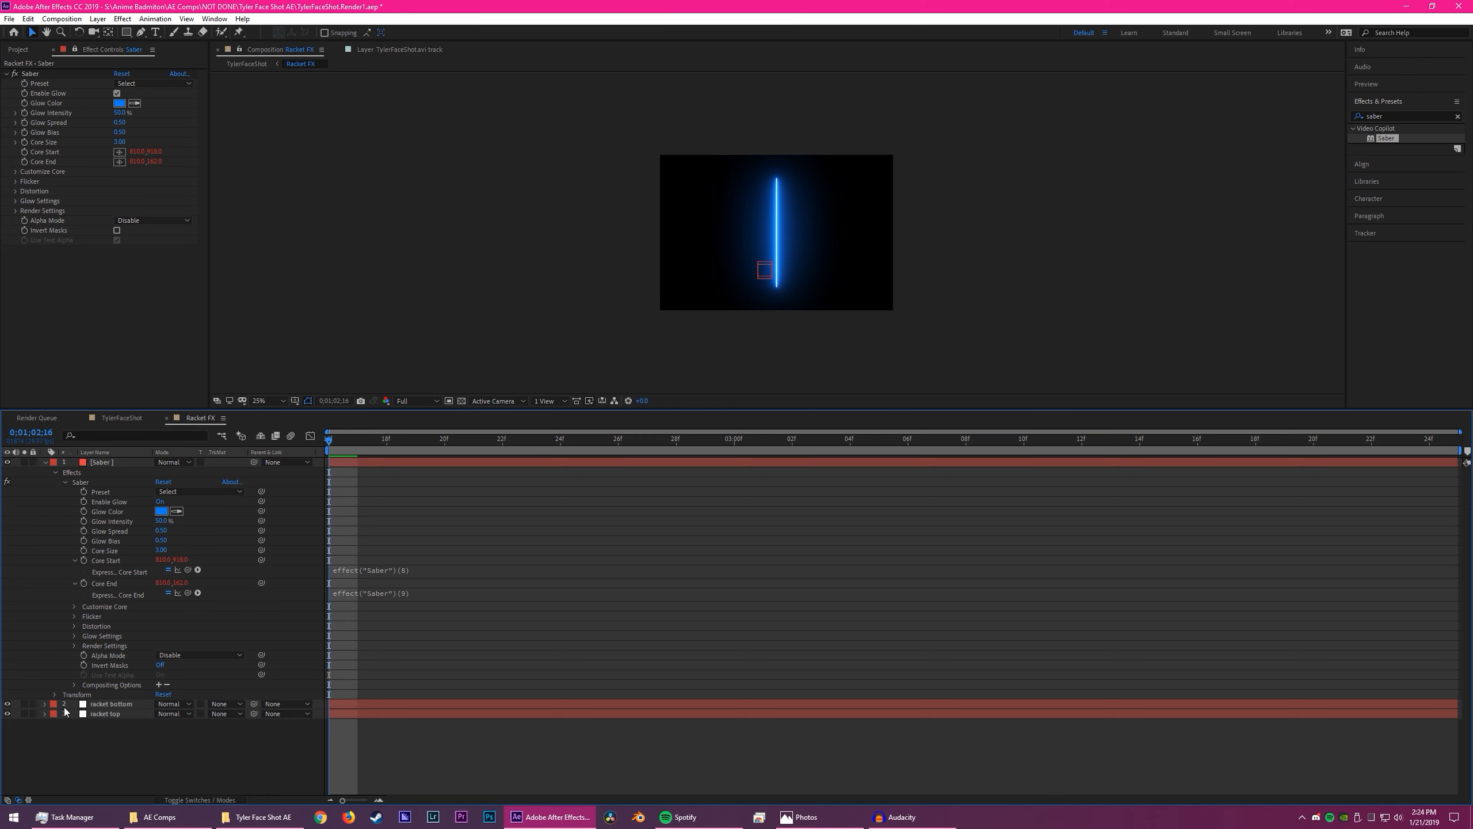
- Reveal both nulls' Position and link Core Start to the racket bottom's Position and Core End to the racket top's Position
click(104, 703)
shift+click(104, 714)
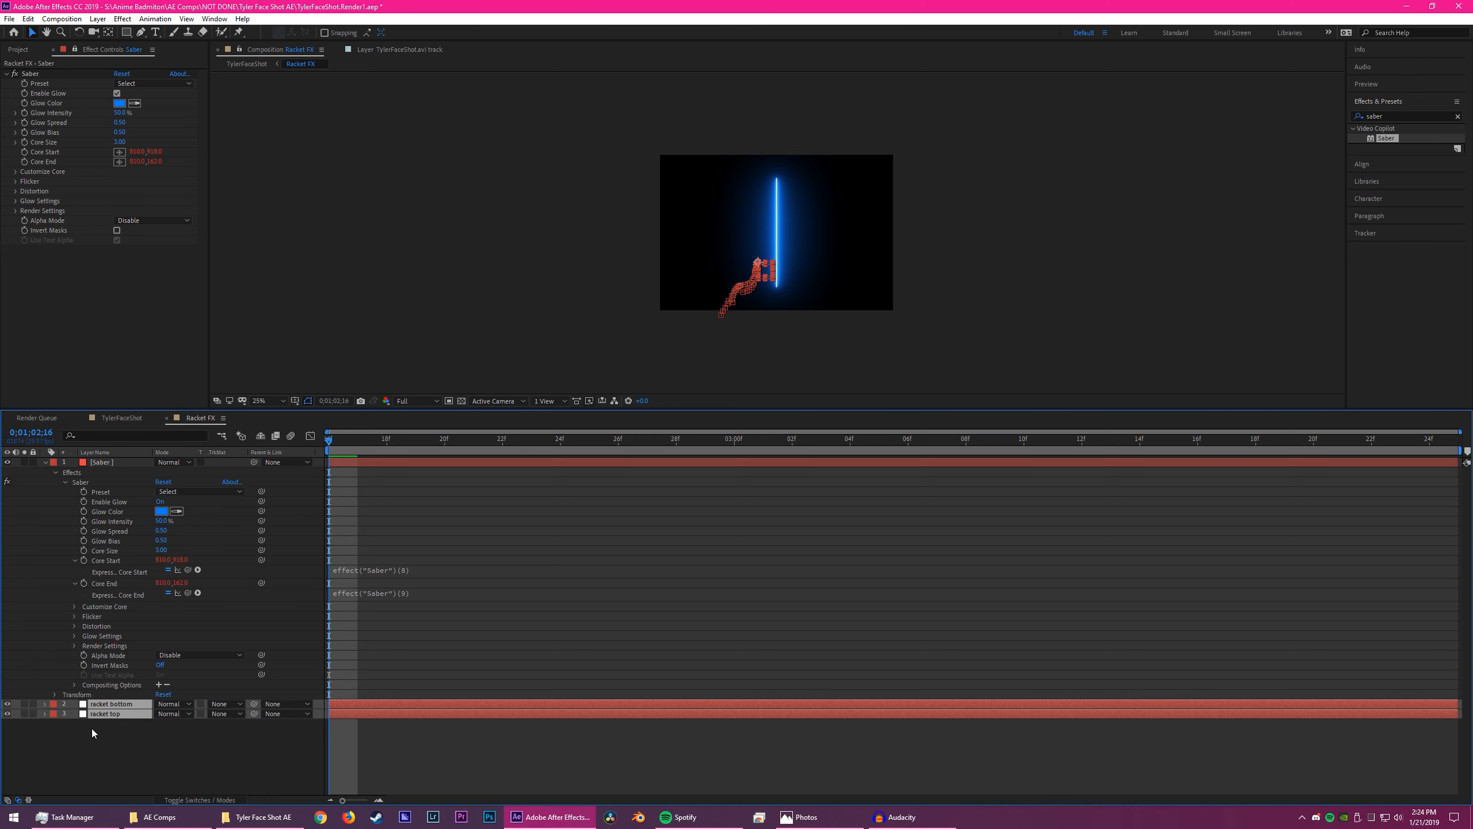
key(p)
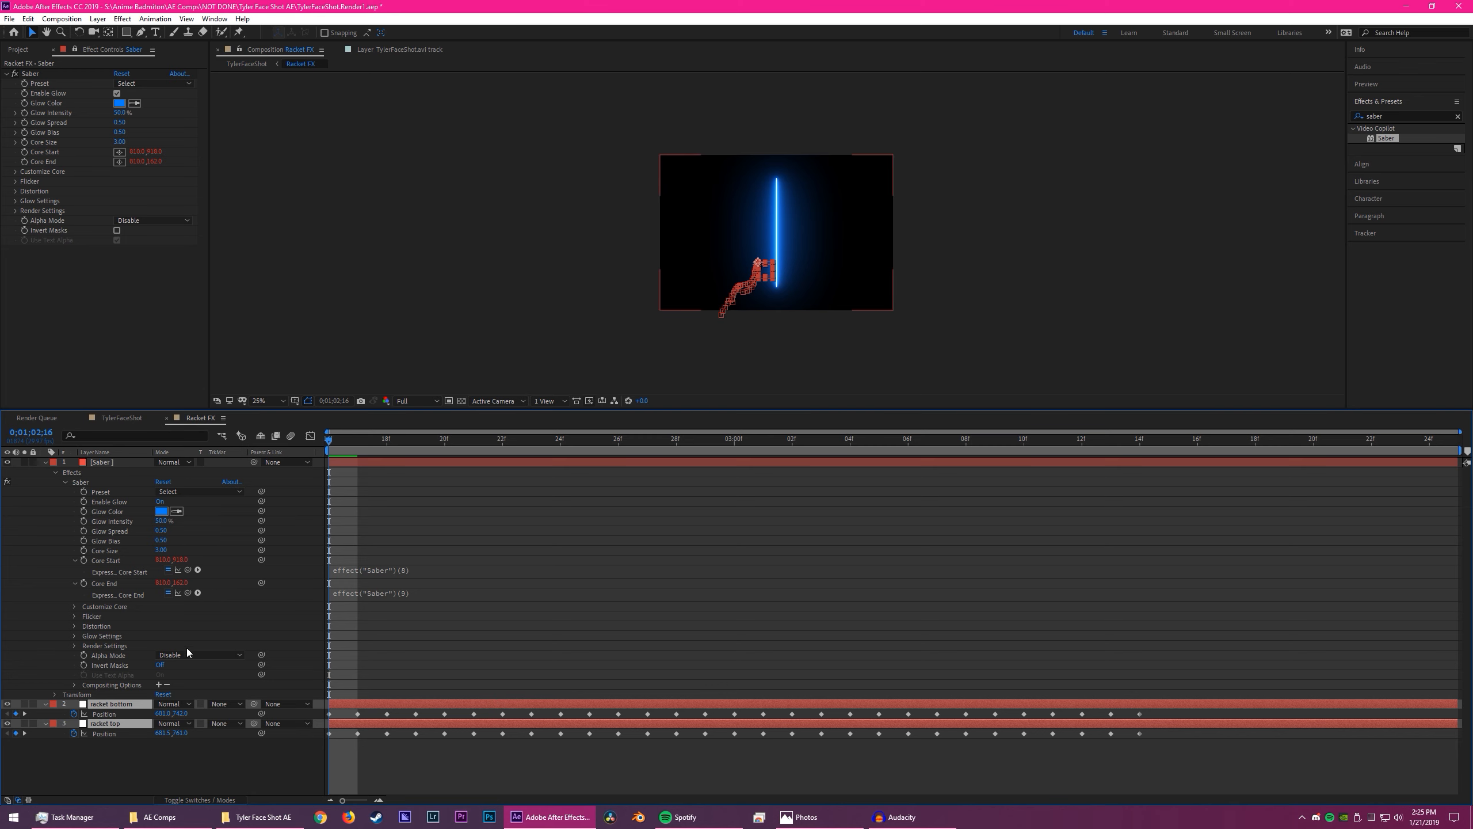
drag(187, 571, 121, 717)
click(392, 631)
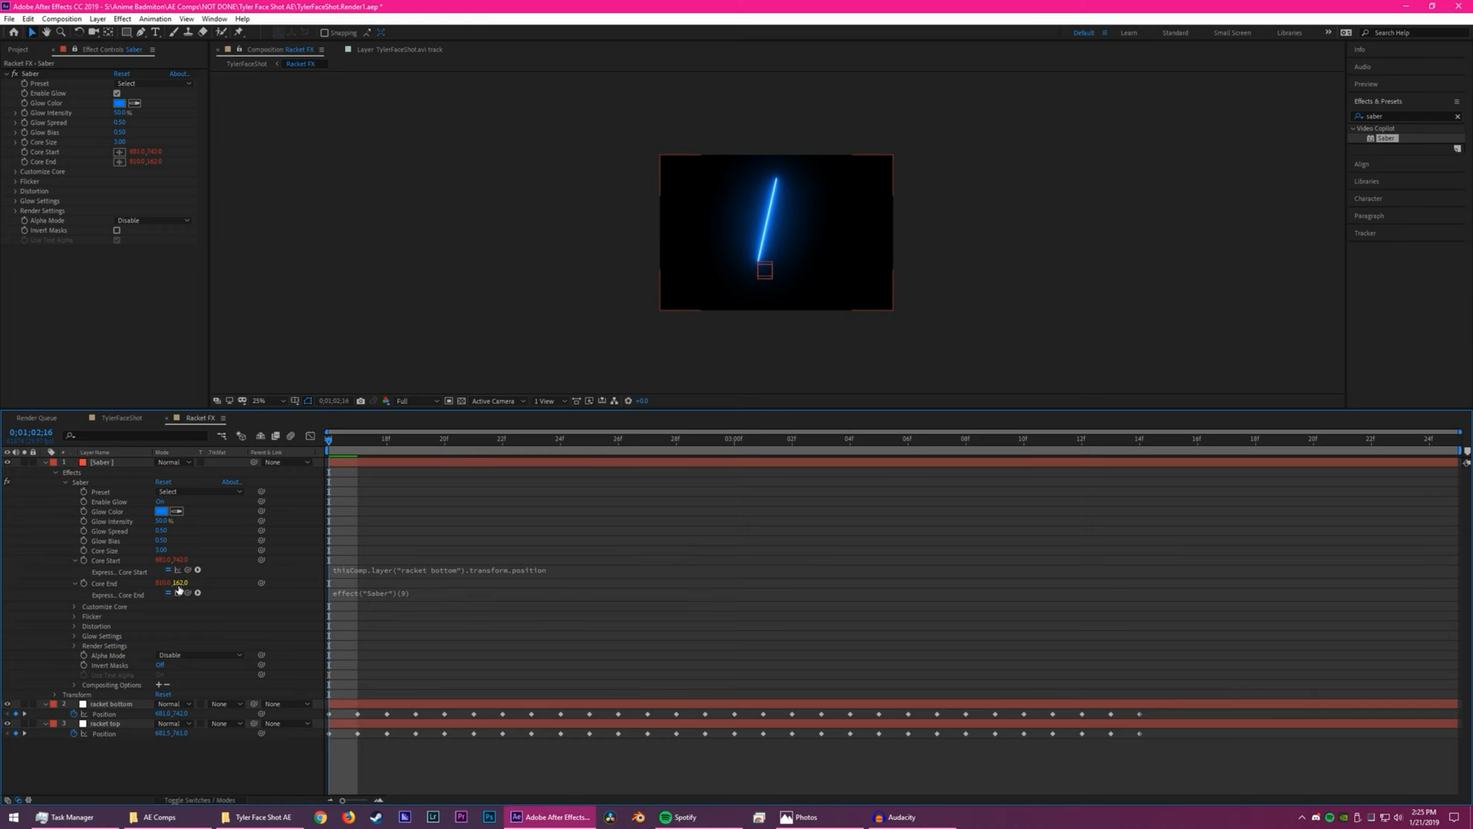
drag(127, 699, 112, 731)
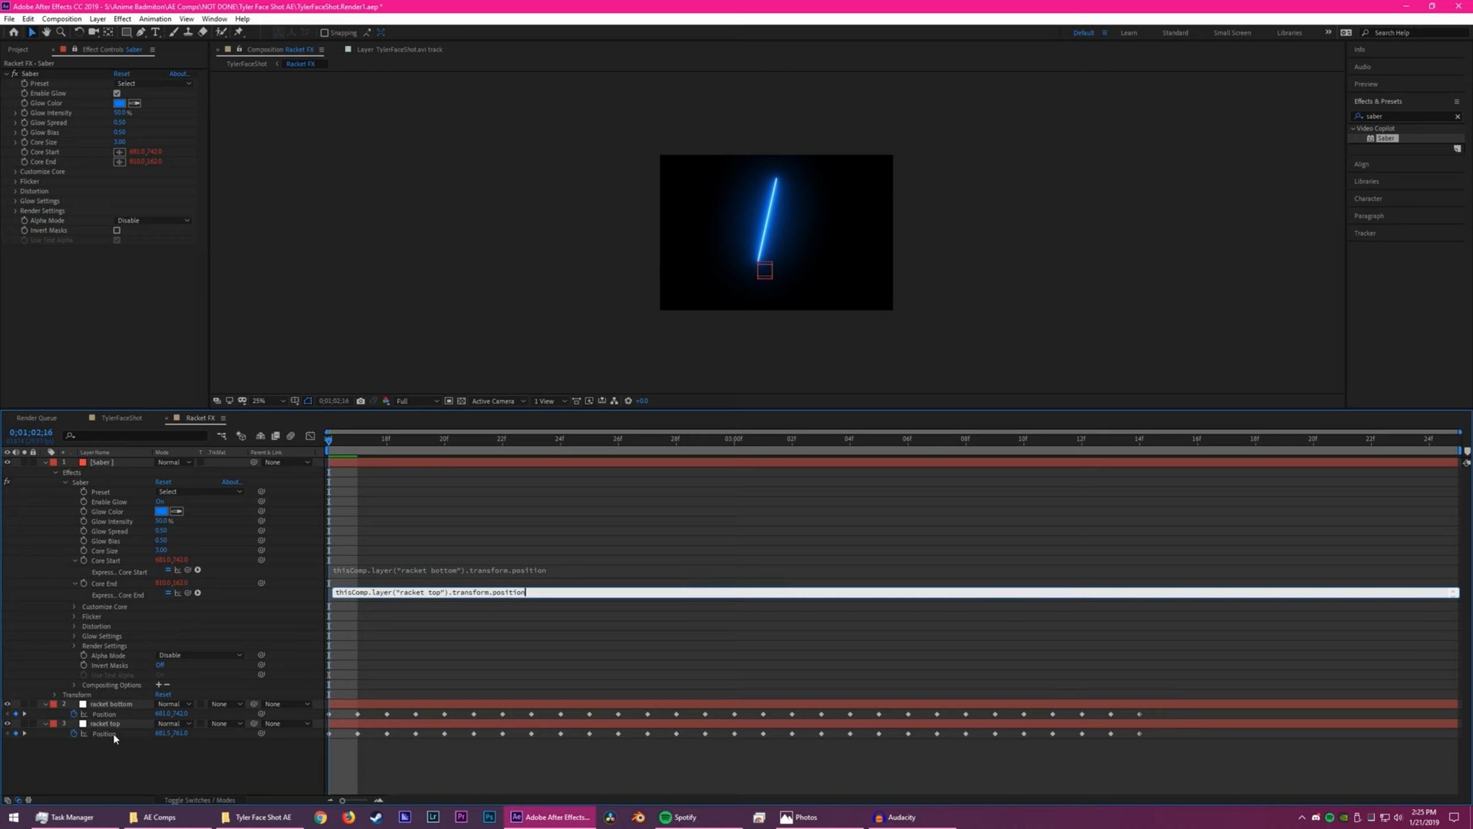
click(557, 631)
- Scrub and play back the Racket FX composition to examine how the saber follows the two nulls
drag(529, 444, 214, 459)
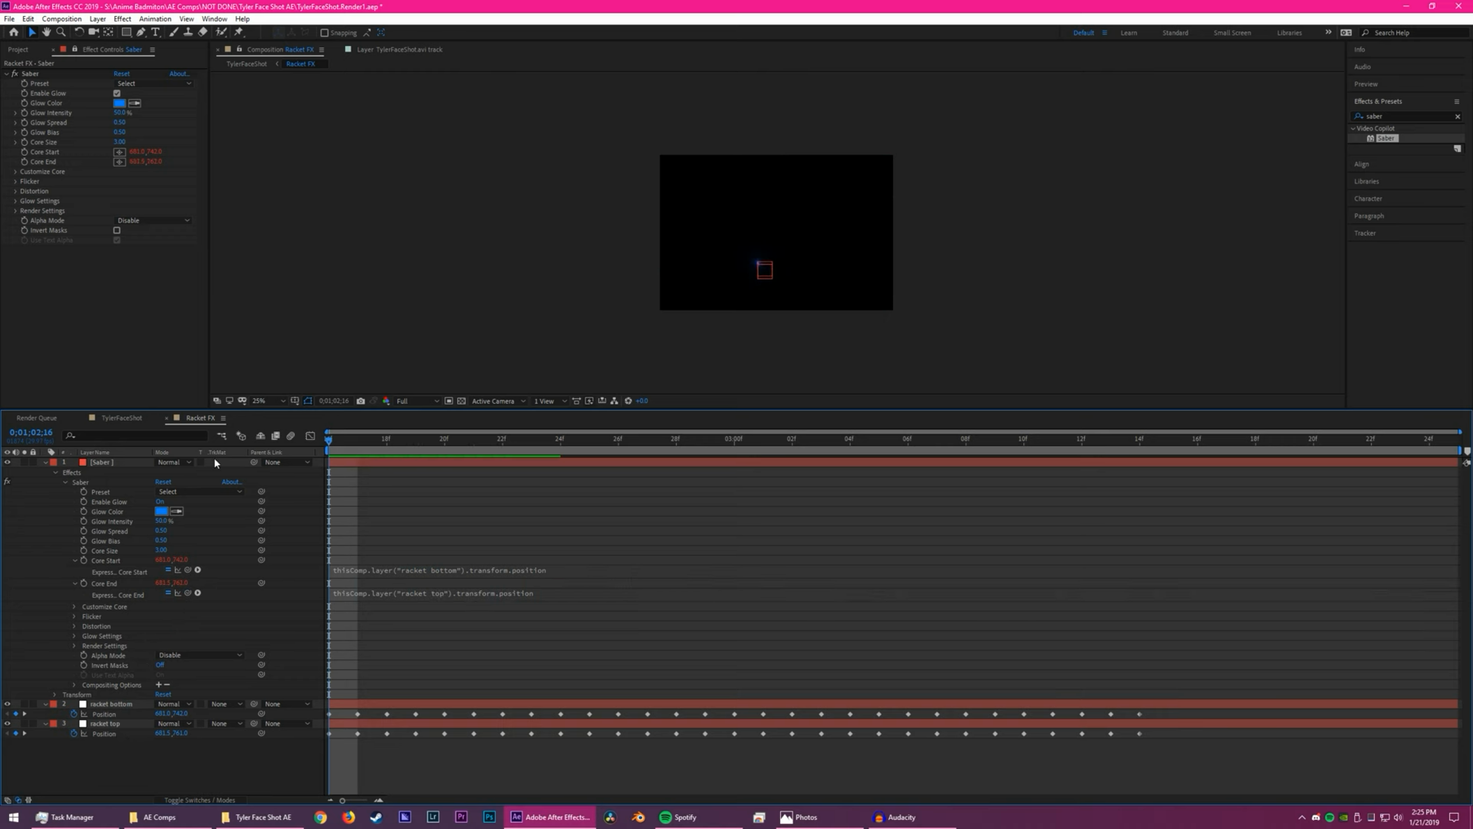
scroll(780, 242, up, 2)
key(space)
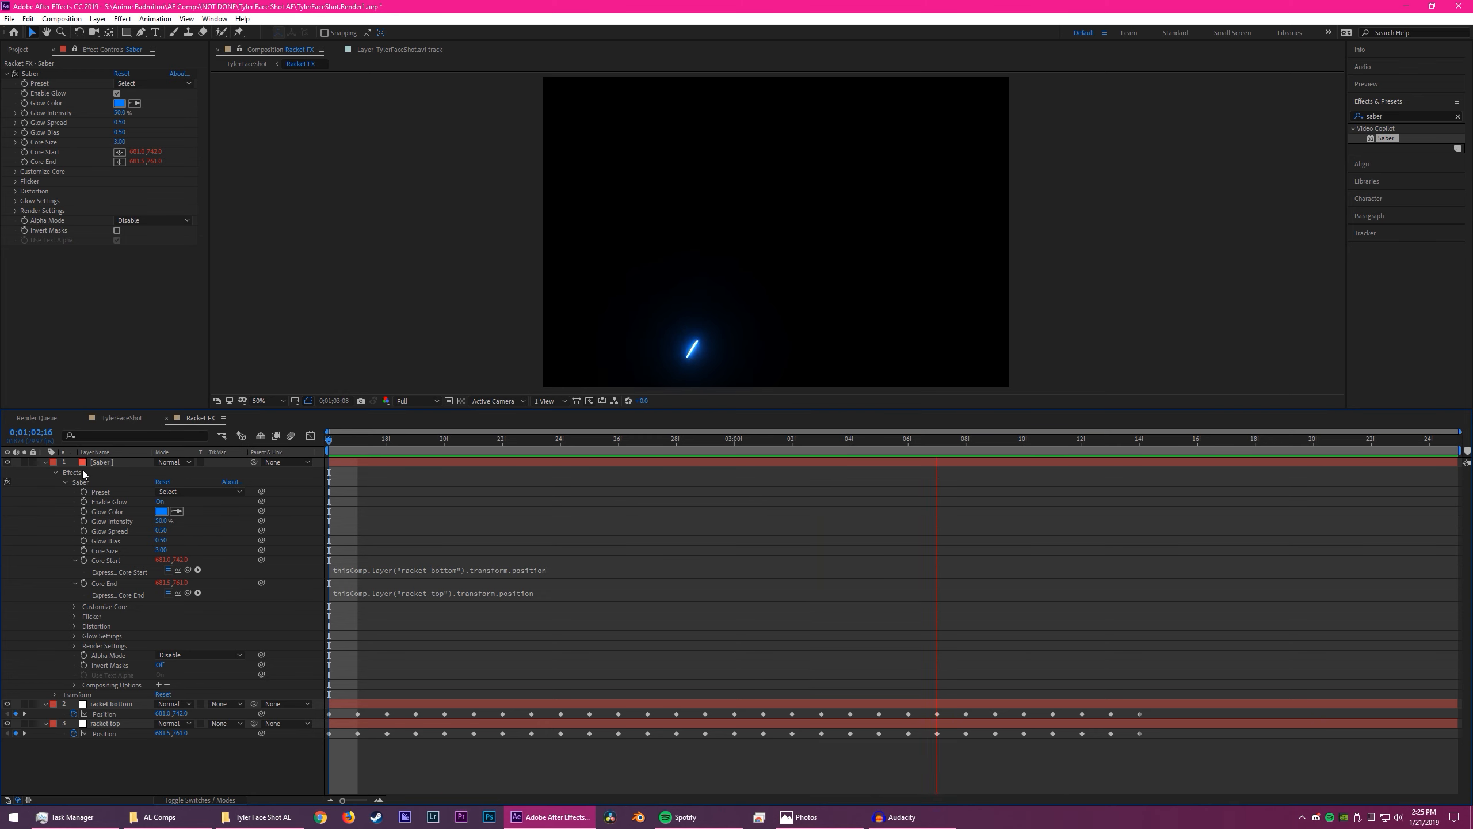
key(space)
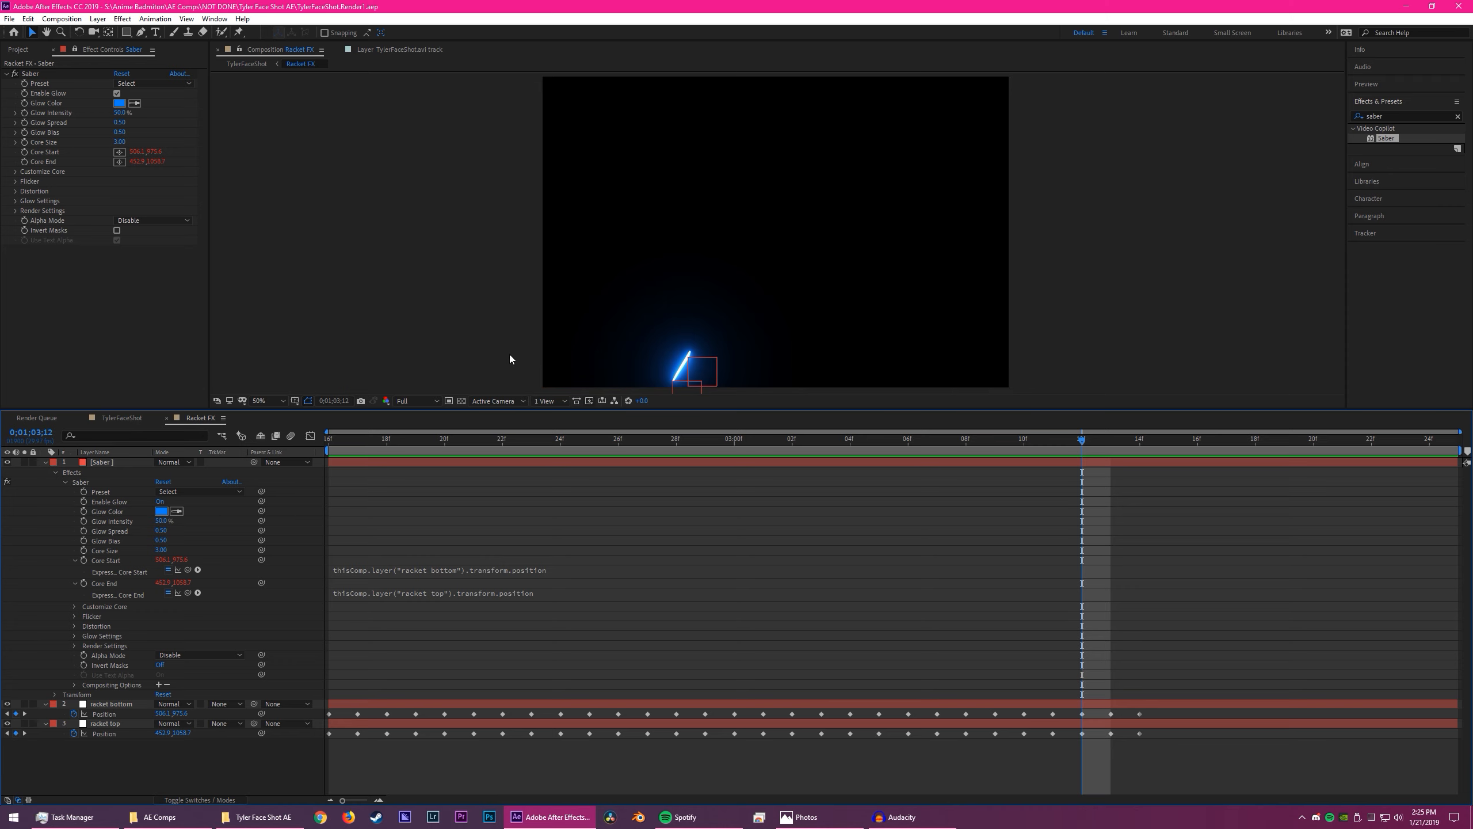
- Switch to the desktop and open the reference image RacketFX Settings.PNG in Photos
click(1472, 818)
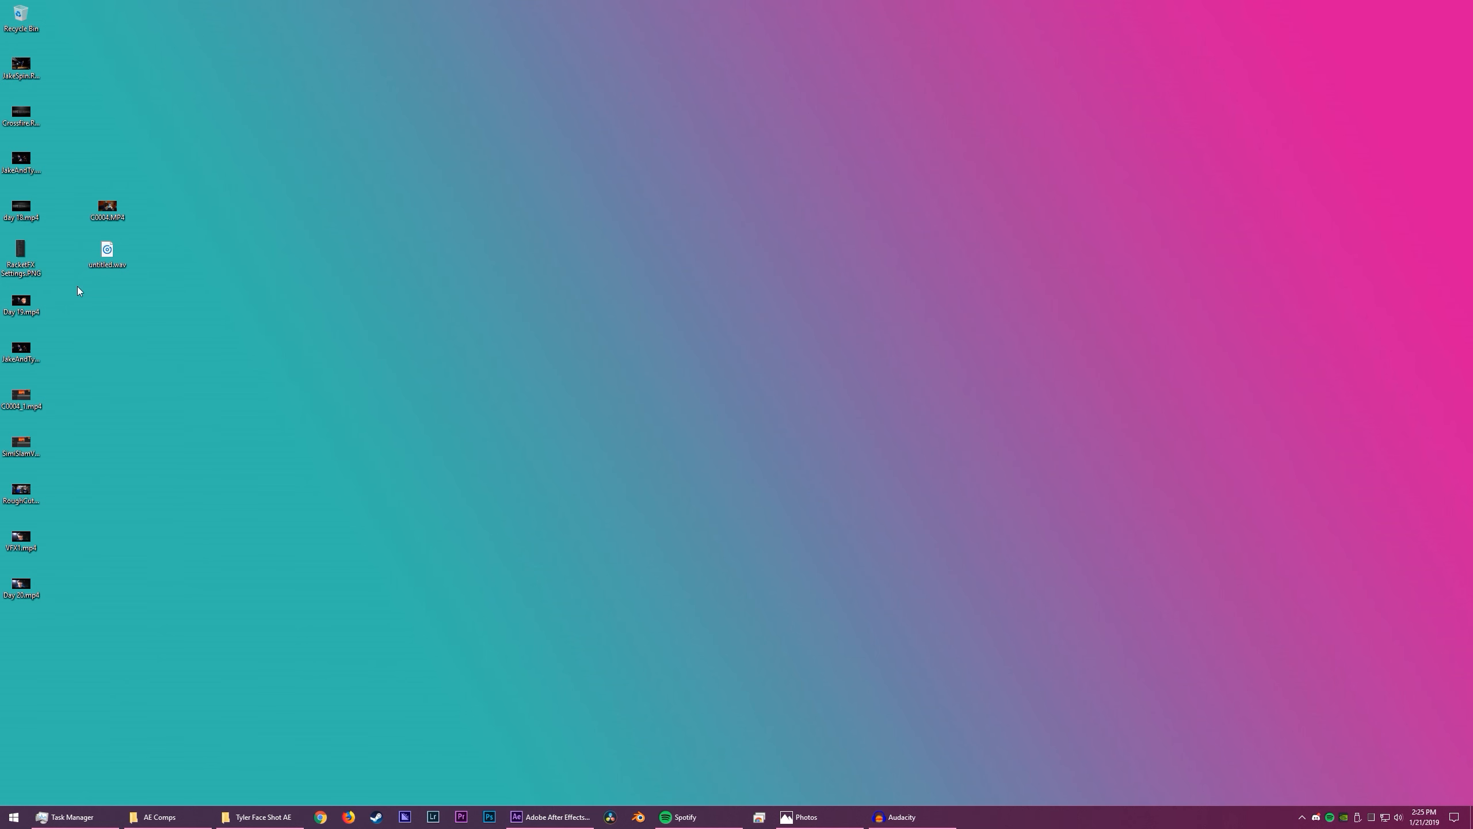
double_click(21, 252)
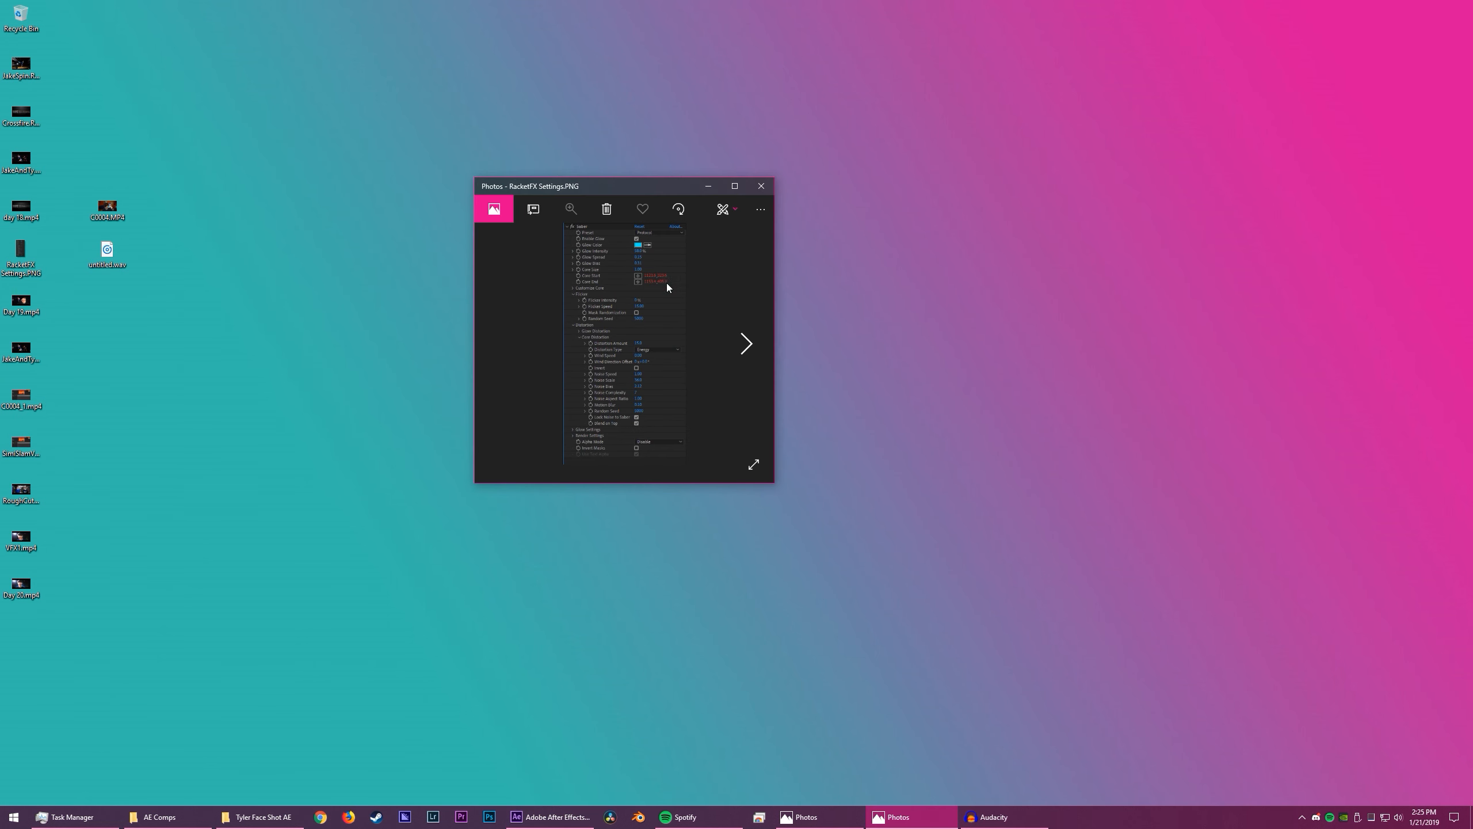
- Switch to After Effects with the Photos settings image kept in front, enlarged and placed clear of the Saber controls
click(558, 817)
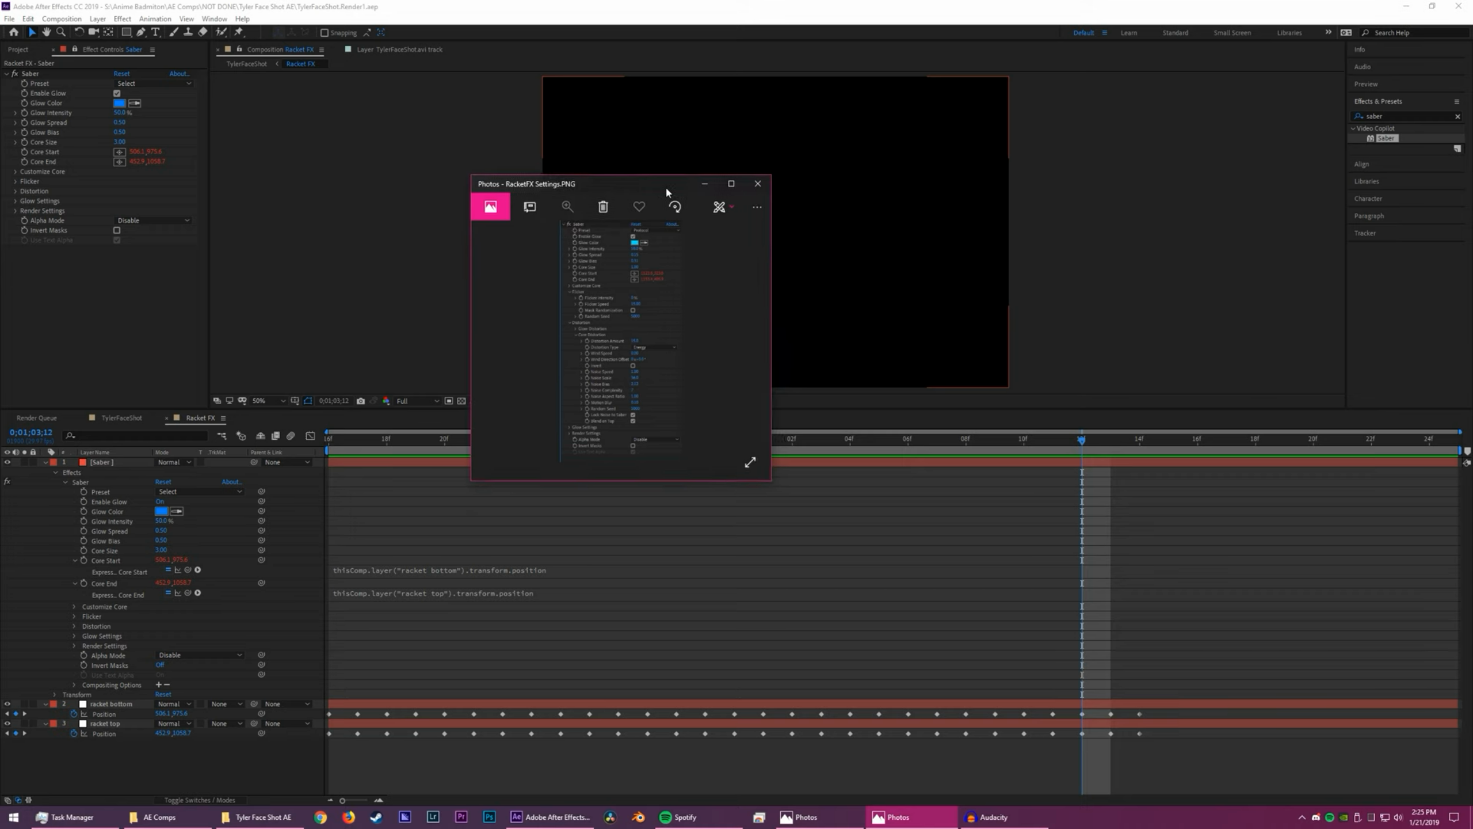
drag(673, 193, 505, 116)
drag(603, 408, 972, 658)
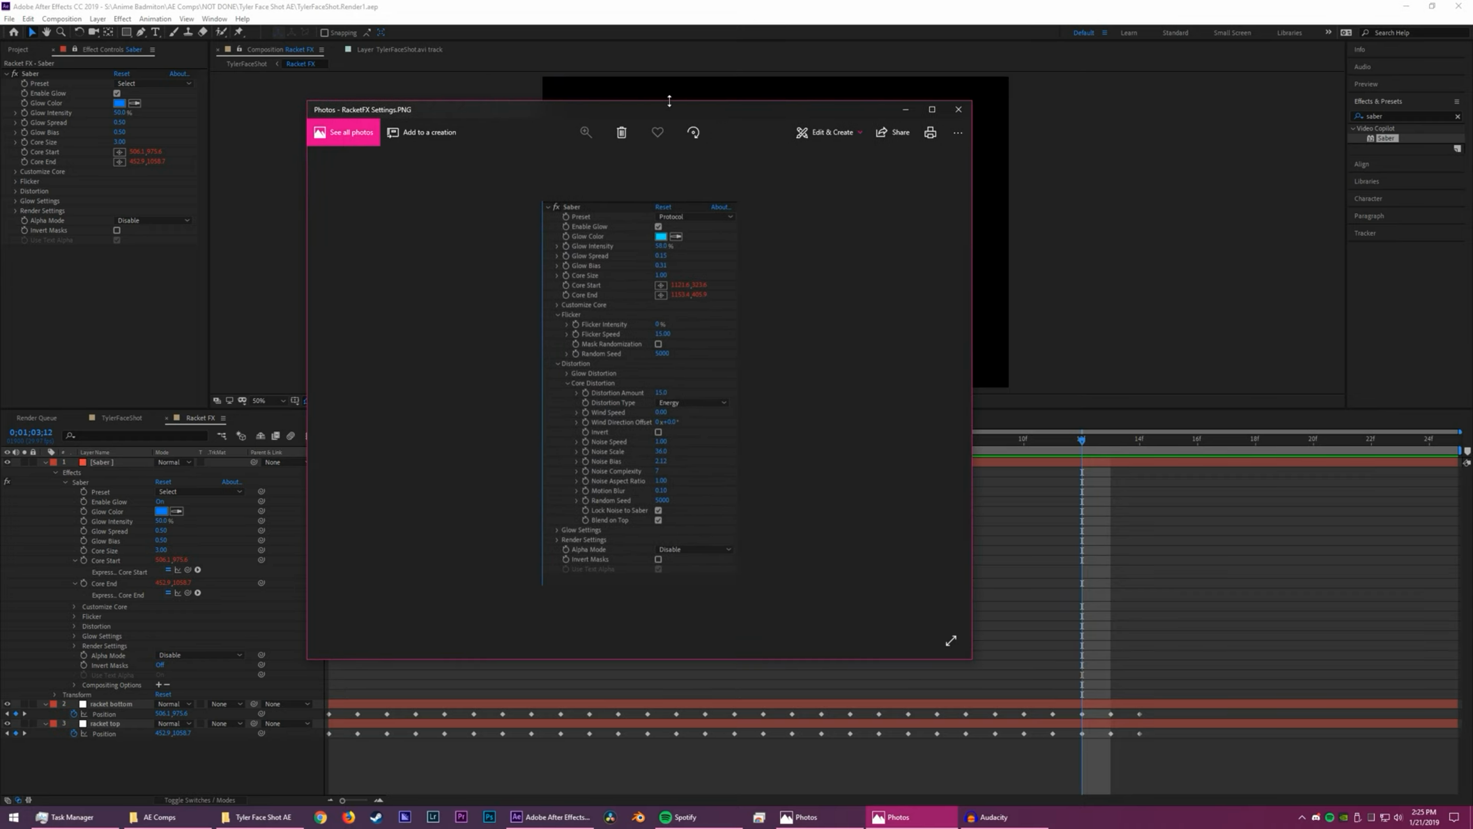
drag(677, 110, 750, 103)
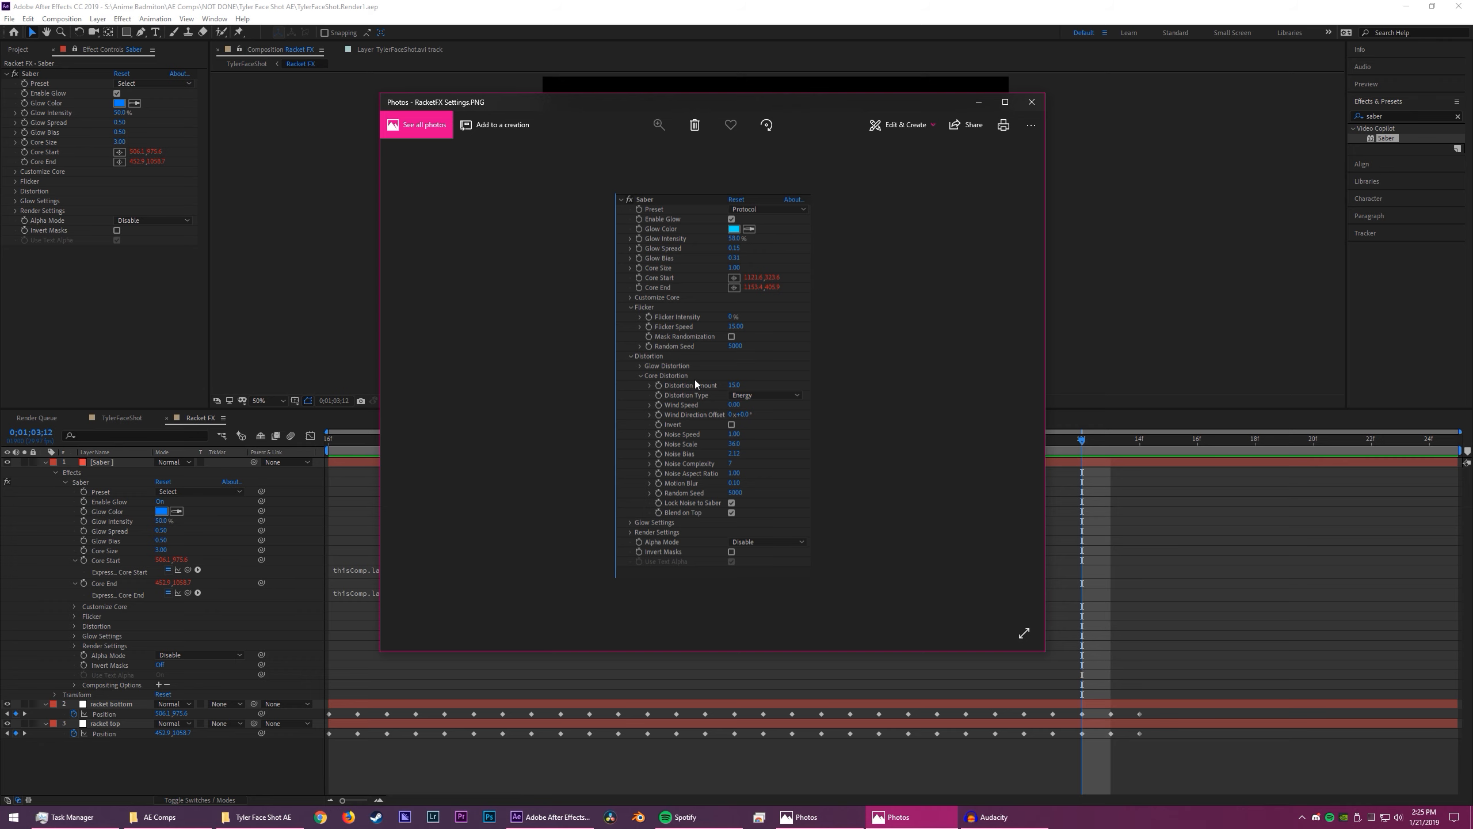
- Set the Saber preset to Protocol and compare its values with the RacketFX Settings reference image
click(130, 88)
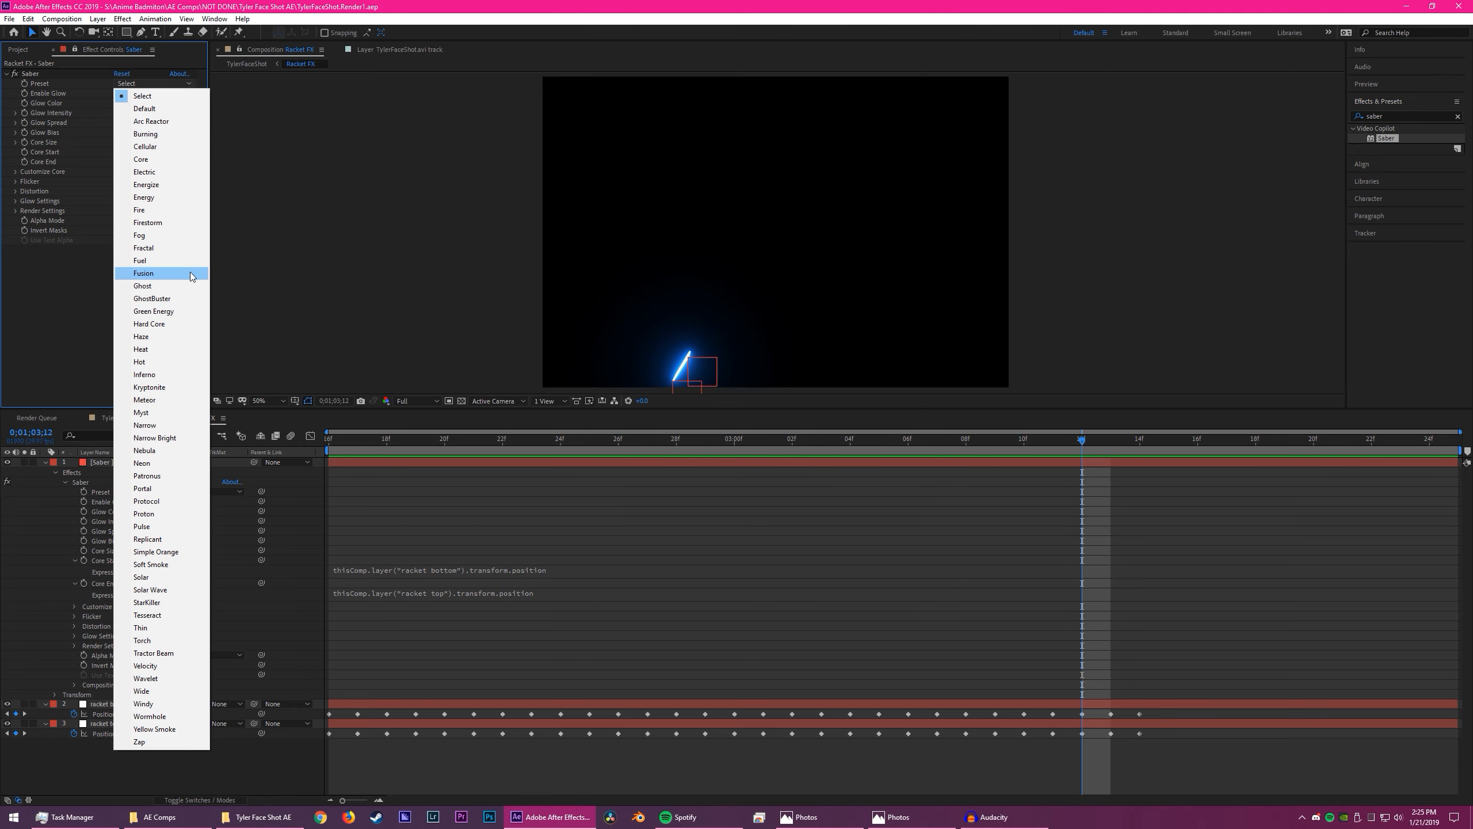
click(174, 502)
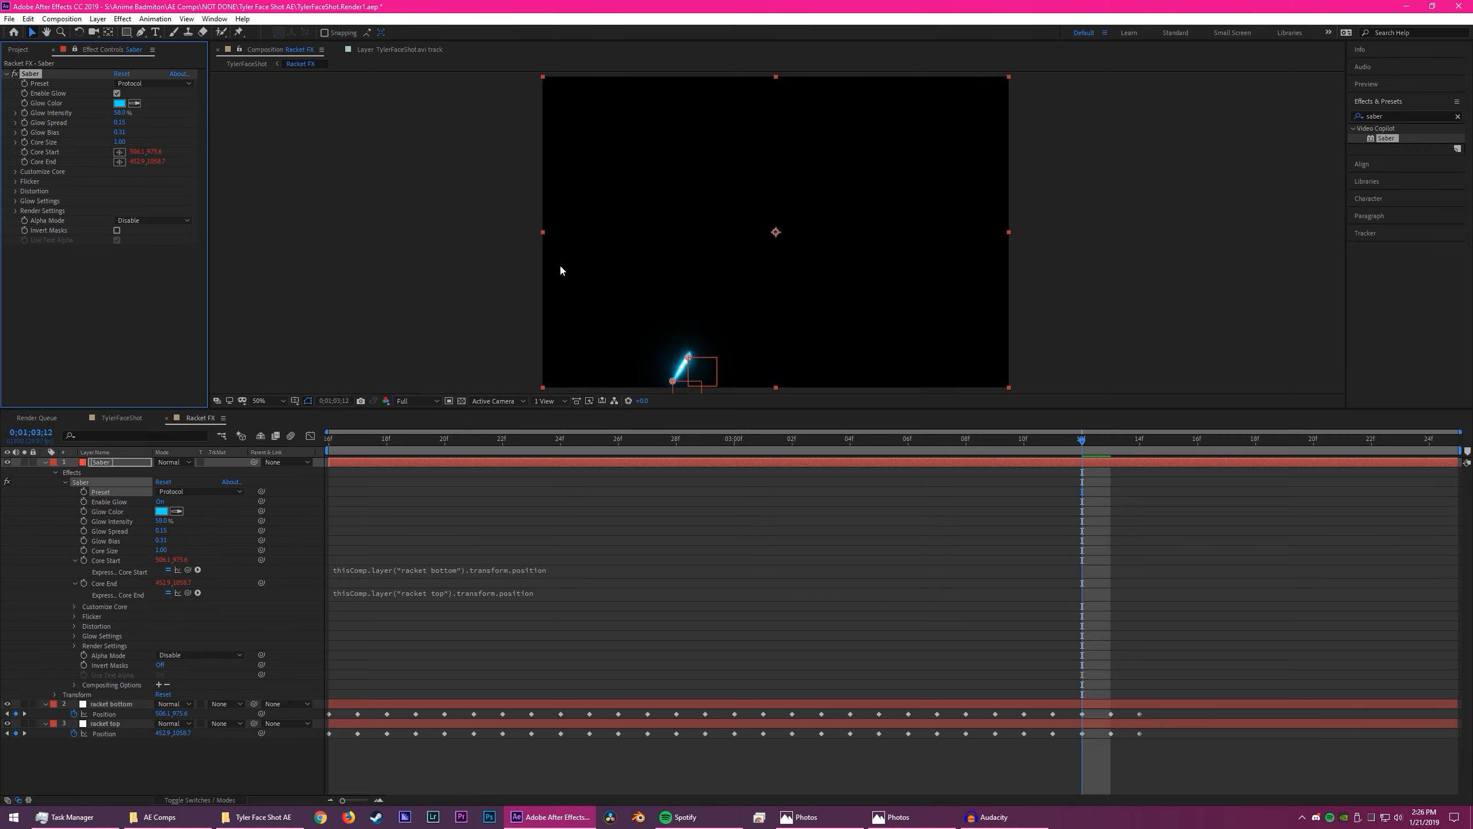
key(alt+Tab)
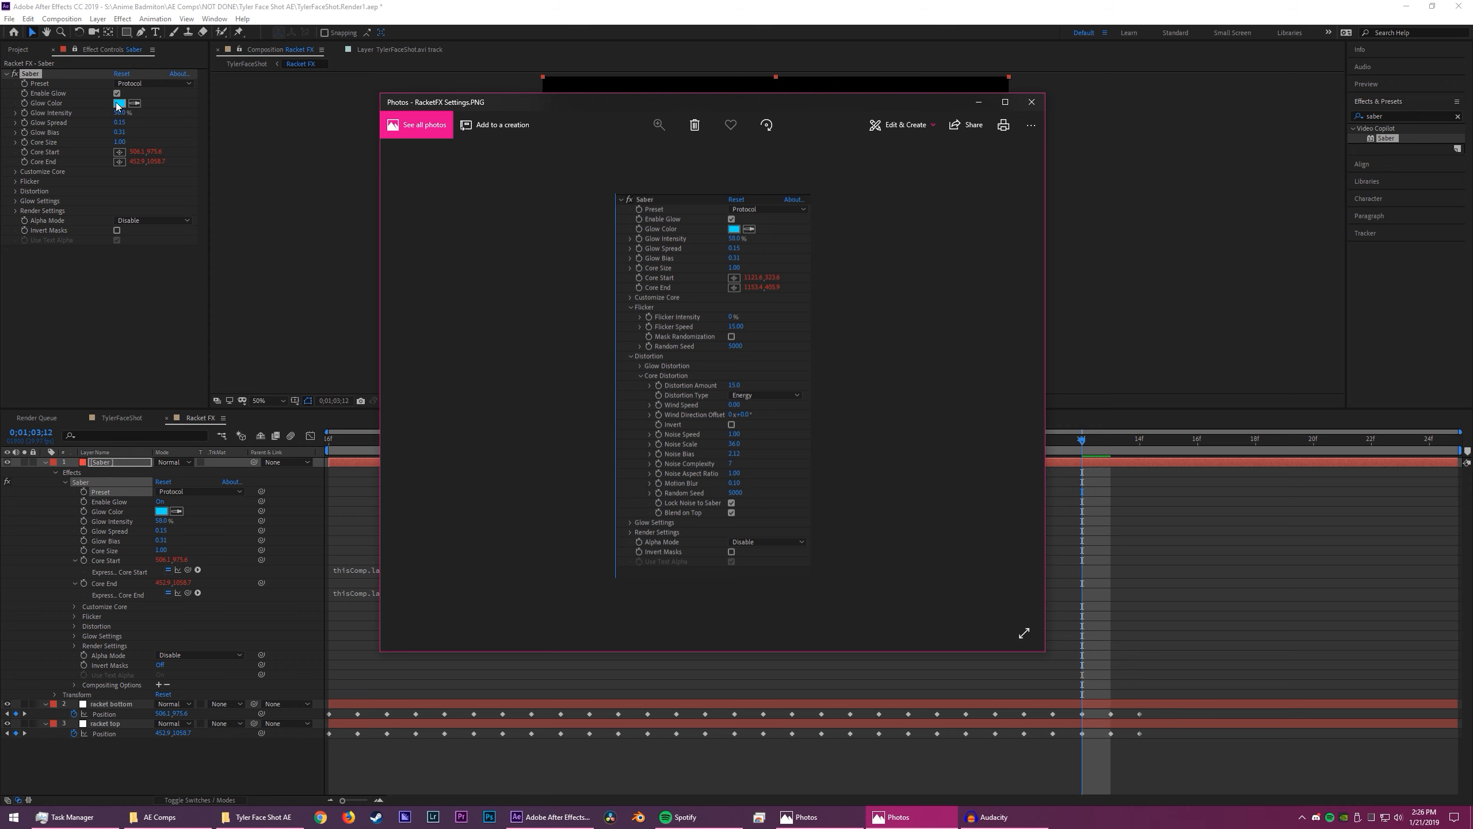
key(alt+Tab)
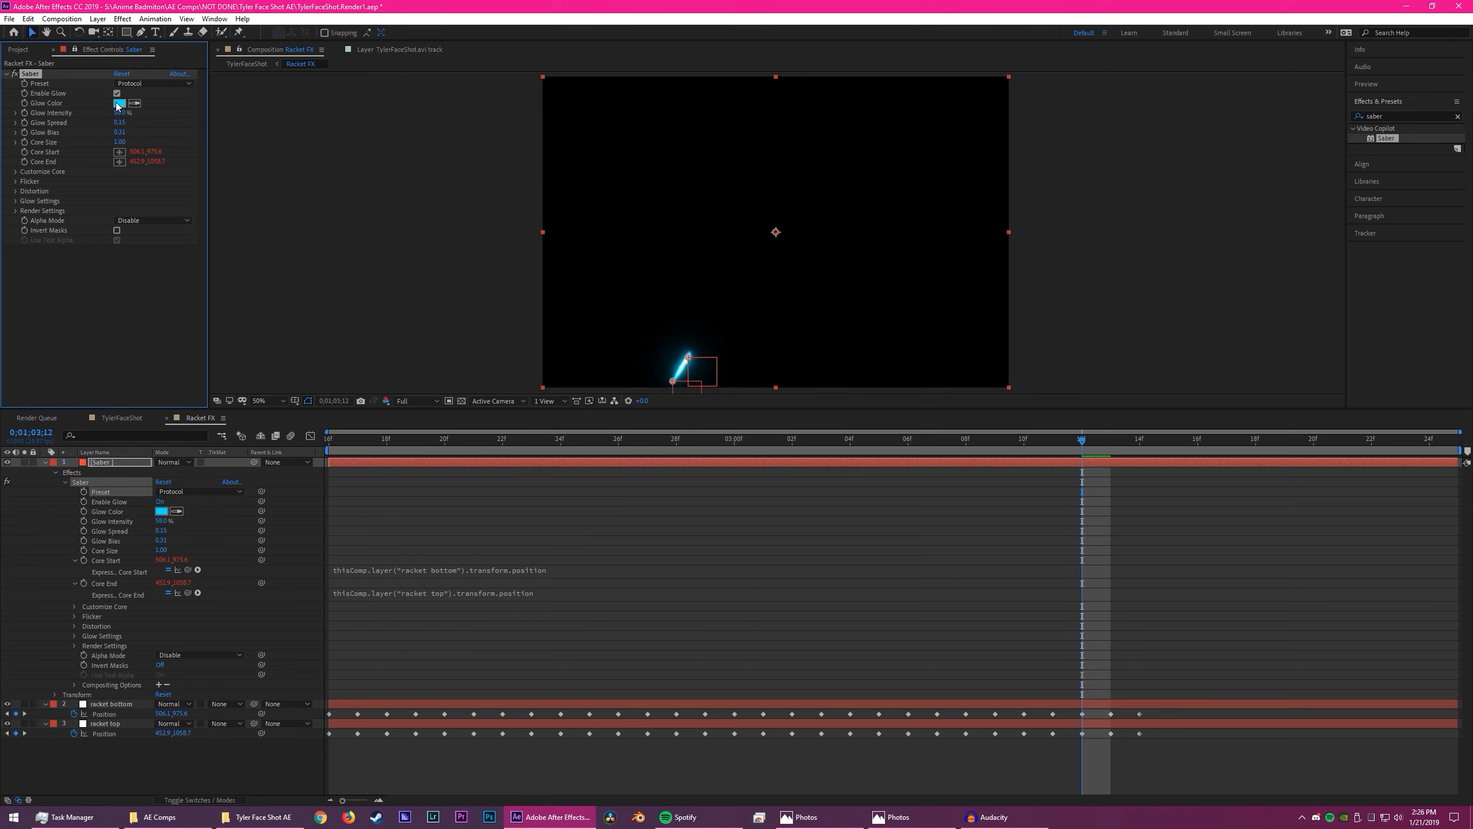
key(alt+Tab)
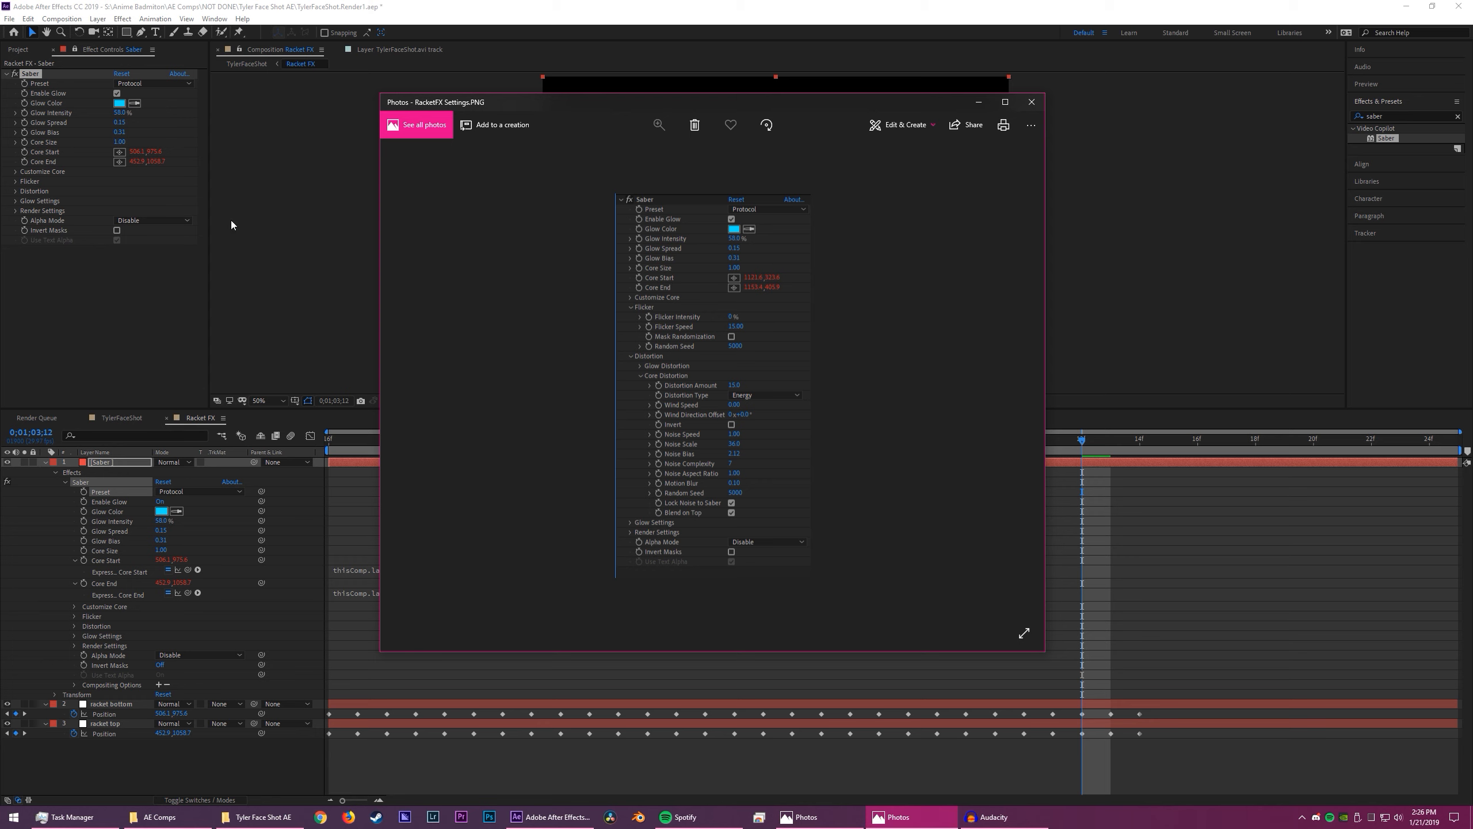
key(alt+Tab)
- Check the Customize Core settings briefly, close them, and reveal the Saber effect's Core Distortion settings
click(16, 172)
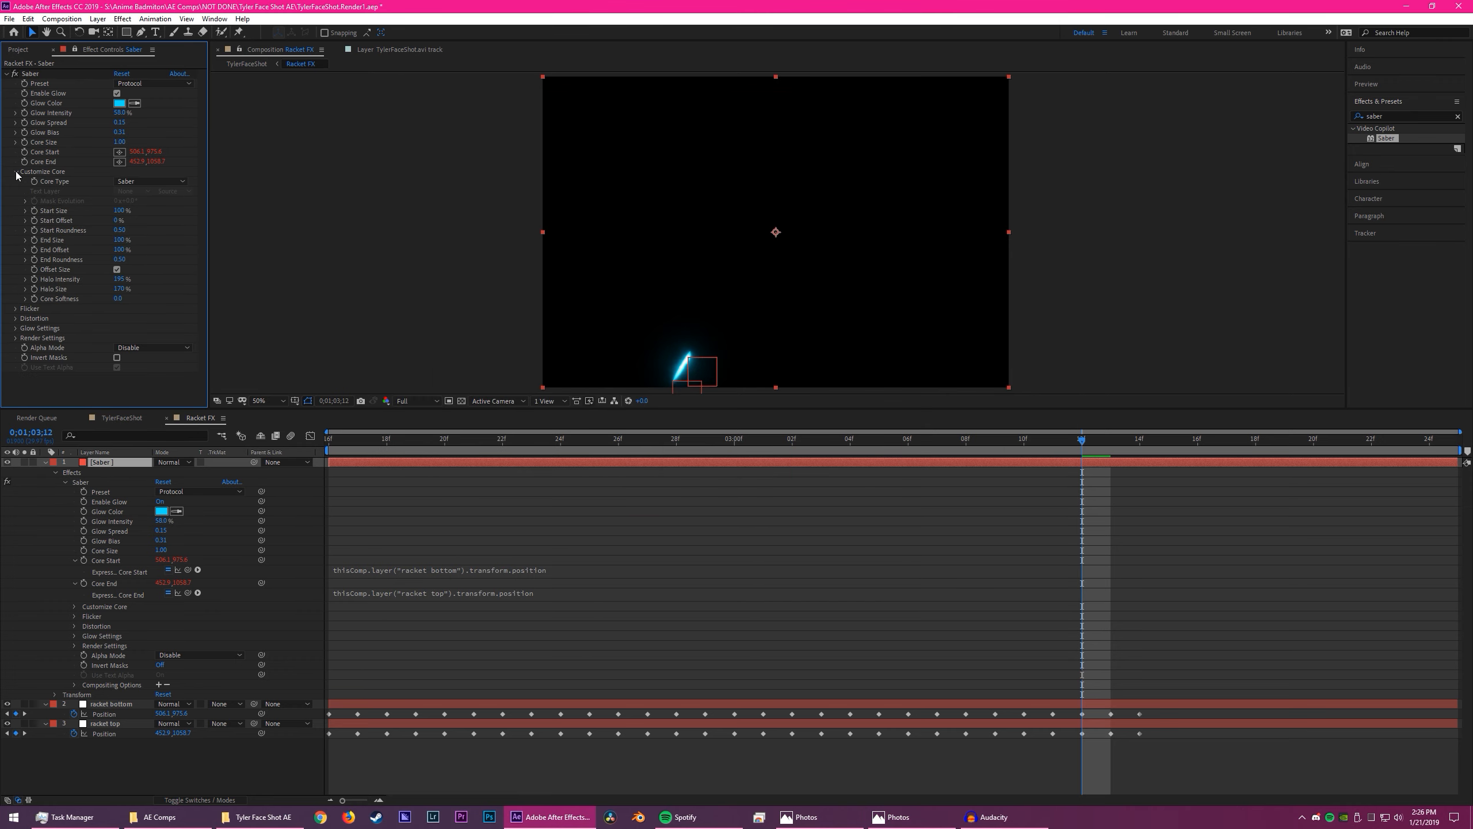
click(16, 172)
click(16, 193)
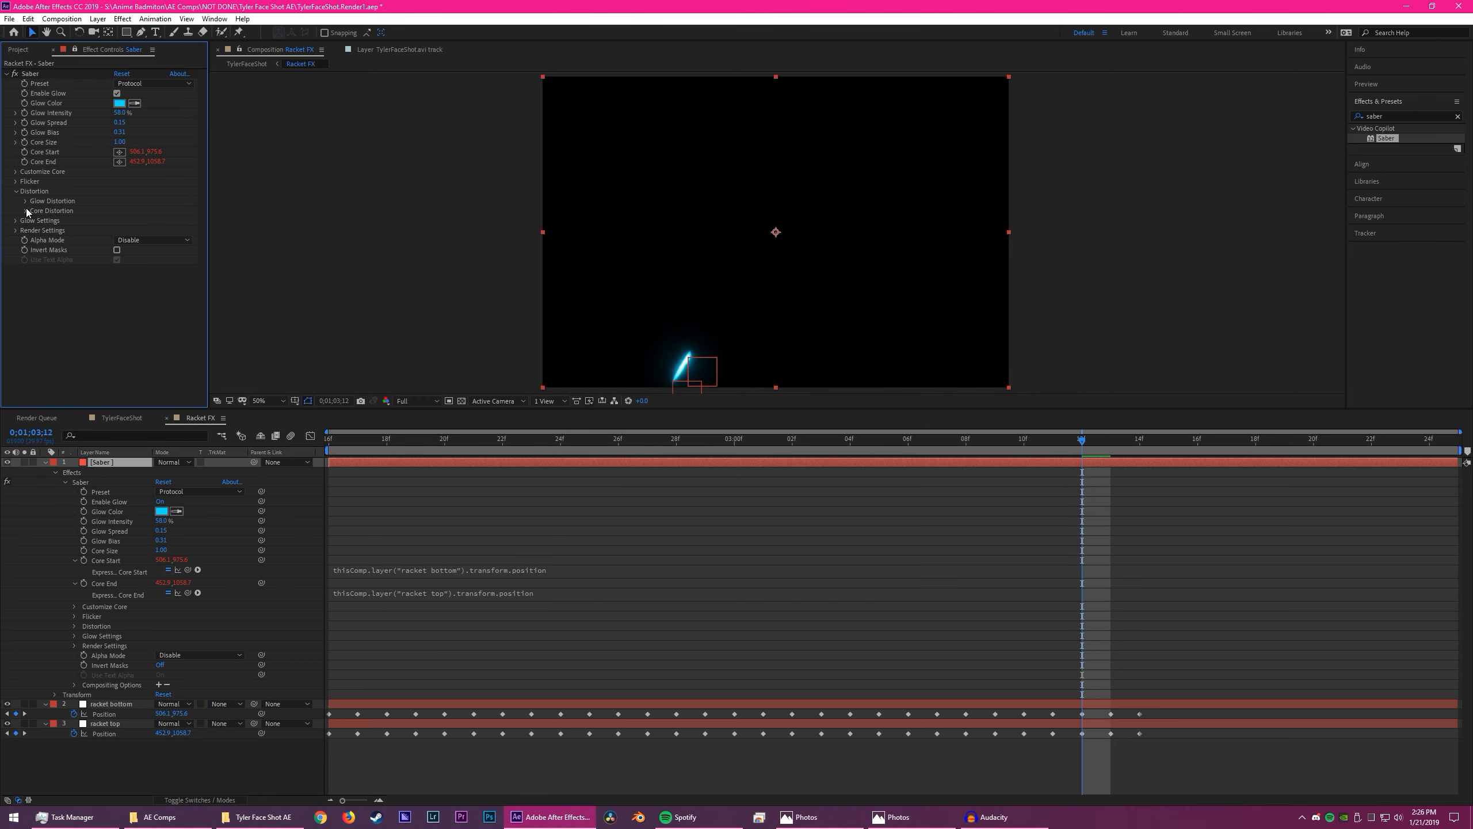
click(25, 211)
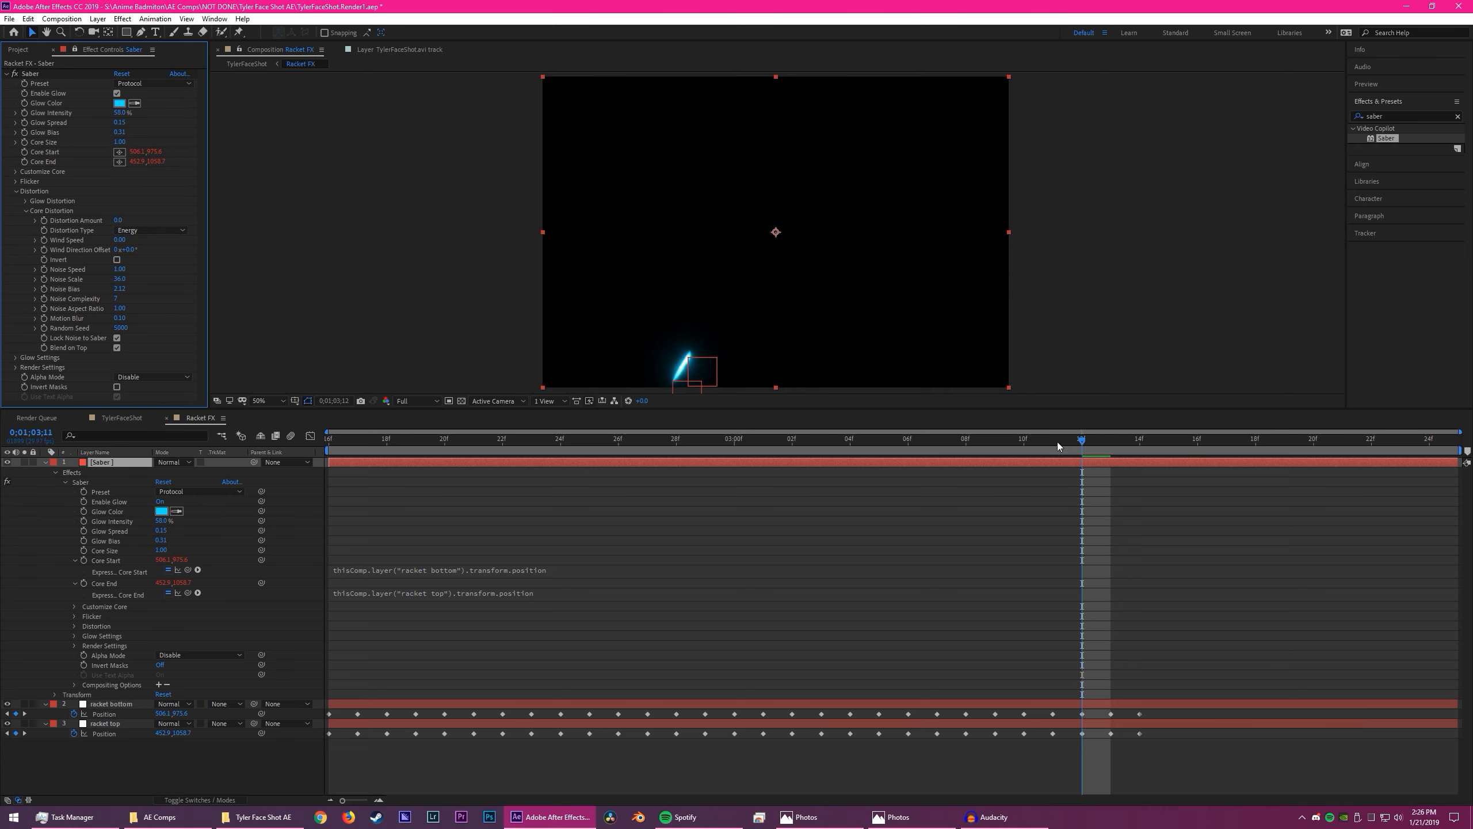
- Set the Saber's Core Distortion amount to 14, judging it on the magnified saber at 0;01;03;00
drag(1057, 442, 743, 440)
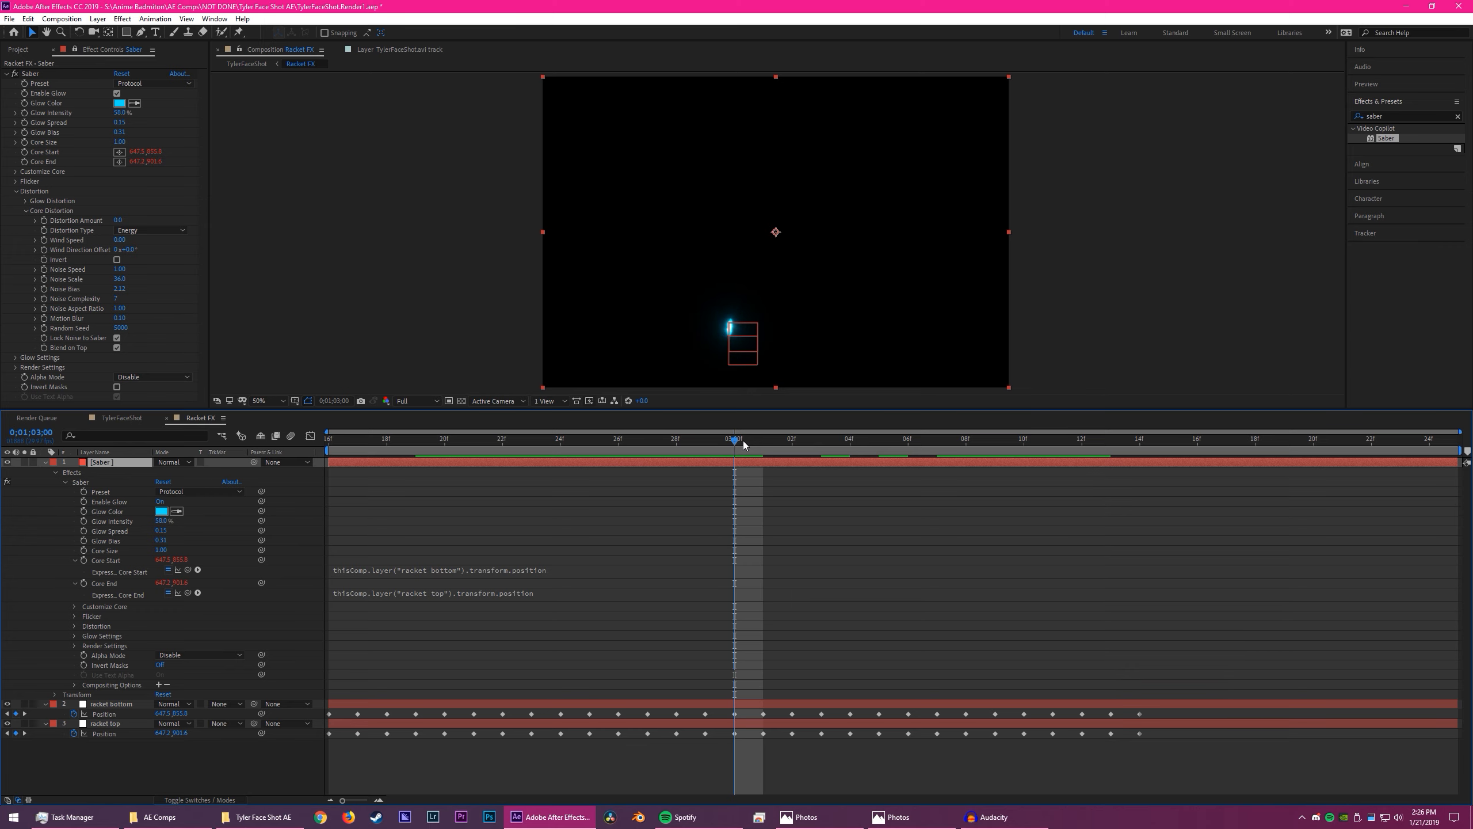
scroll(759, 343, up, 3)
key(space)
drag(763, 347, 846, 127)
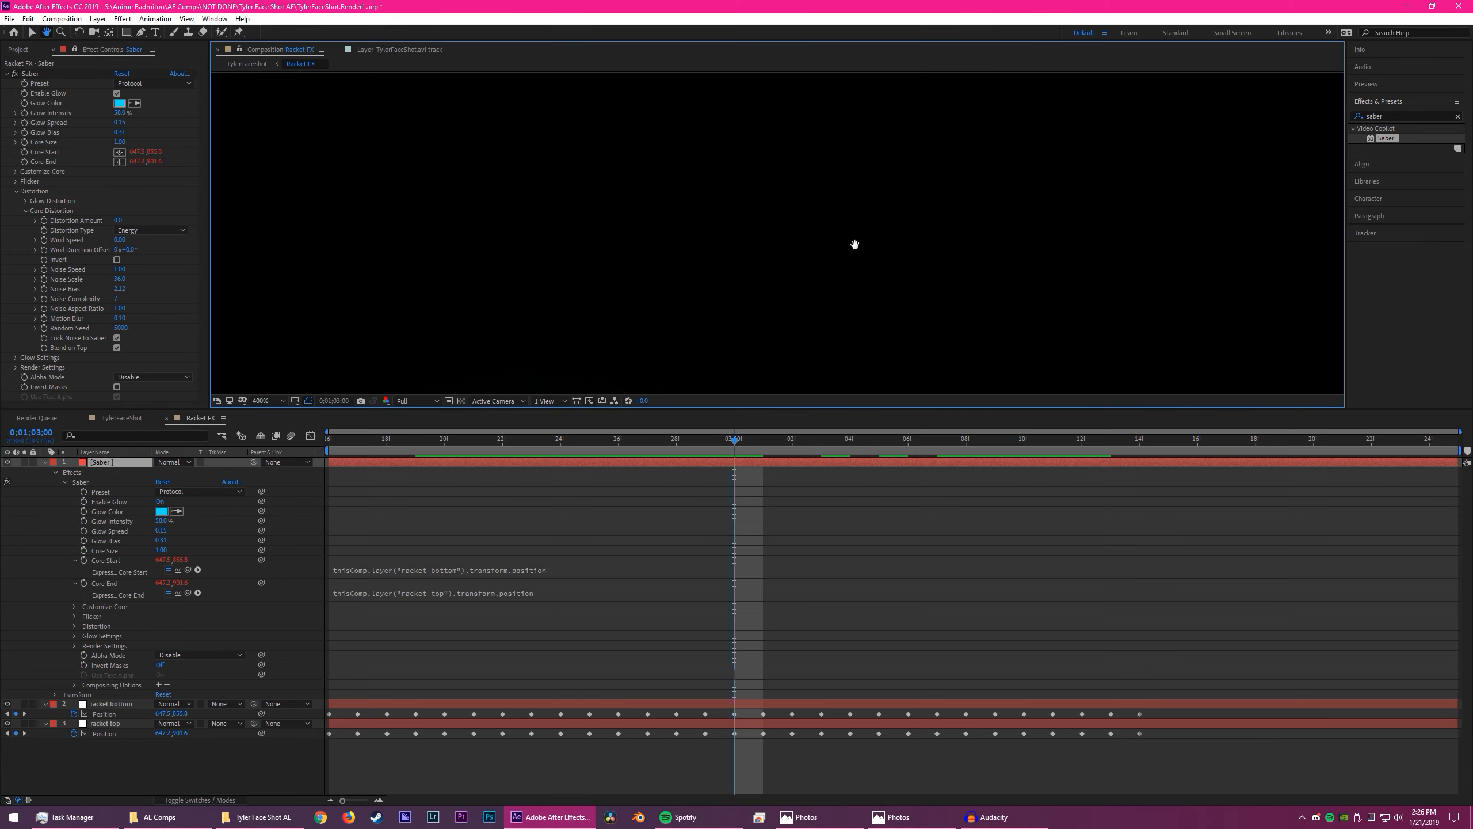
drag(855, 244, 901, 113)
drag(926, 284, 1056, 277)
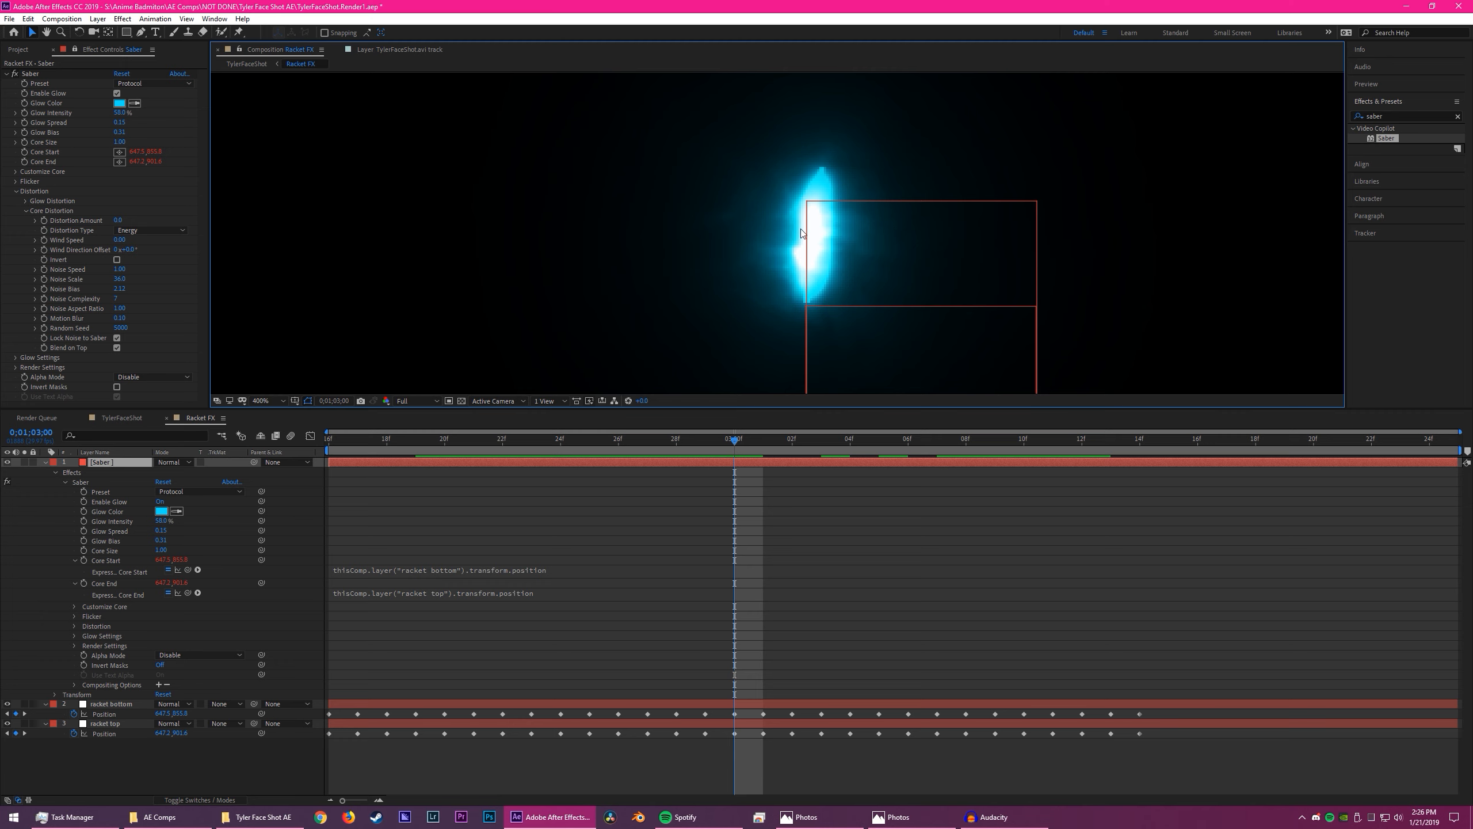
mouse_move(123, 218)
mouse_down()
mouse_move(199, 219)
mouse_move(130, 218)
mouse_up()
click(121, 221)
click(154, 224)
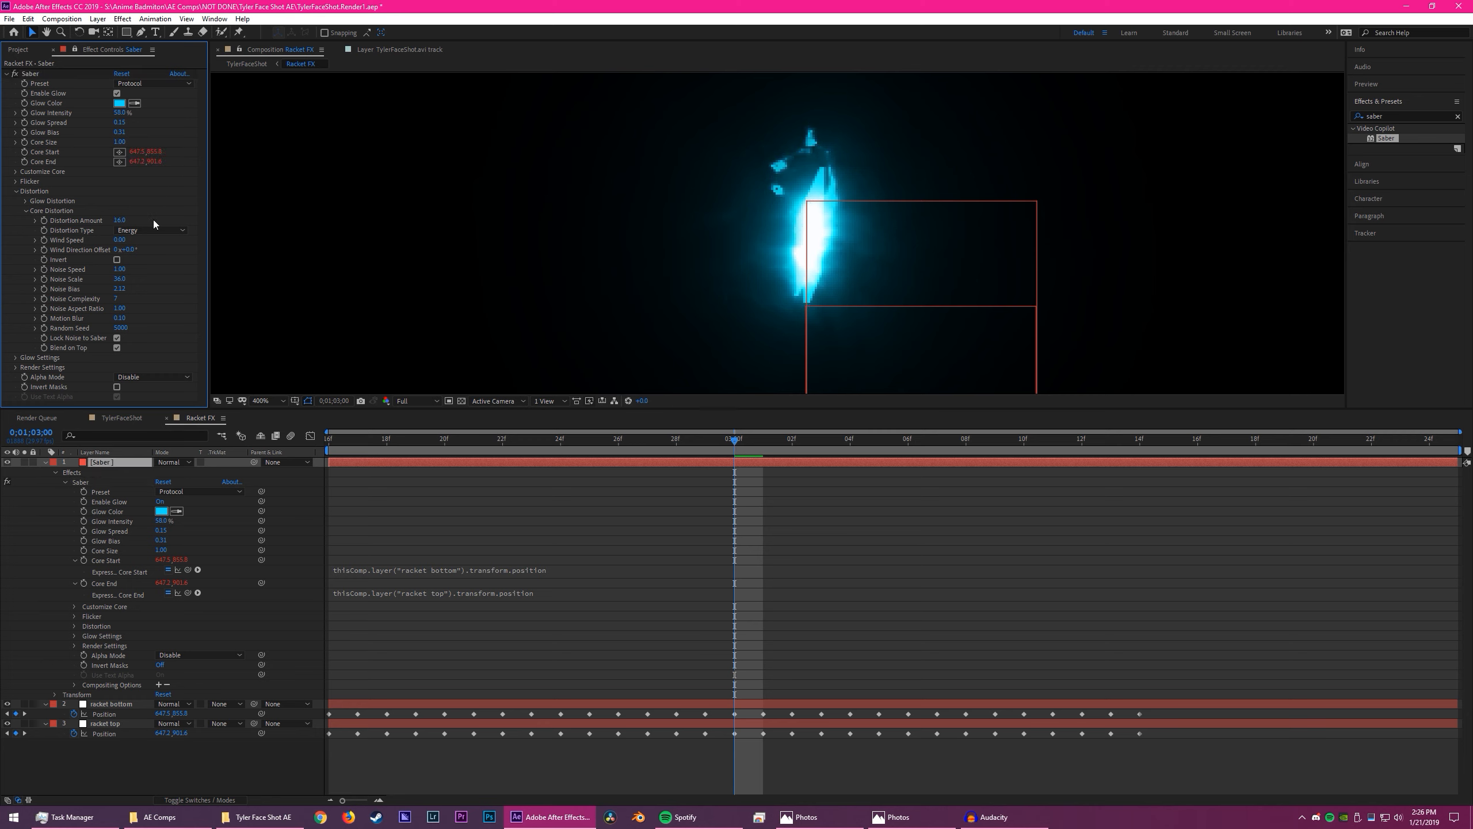
- Reveal the Saber's Glow Distortion settings and set its Distortion Amount to 6
scroll(798, 290, down, 4)
drag(734, 438, 1096, 452)
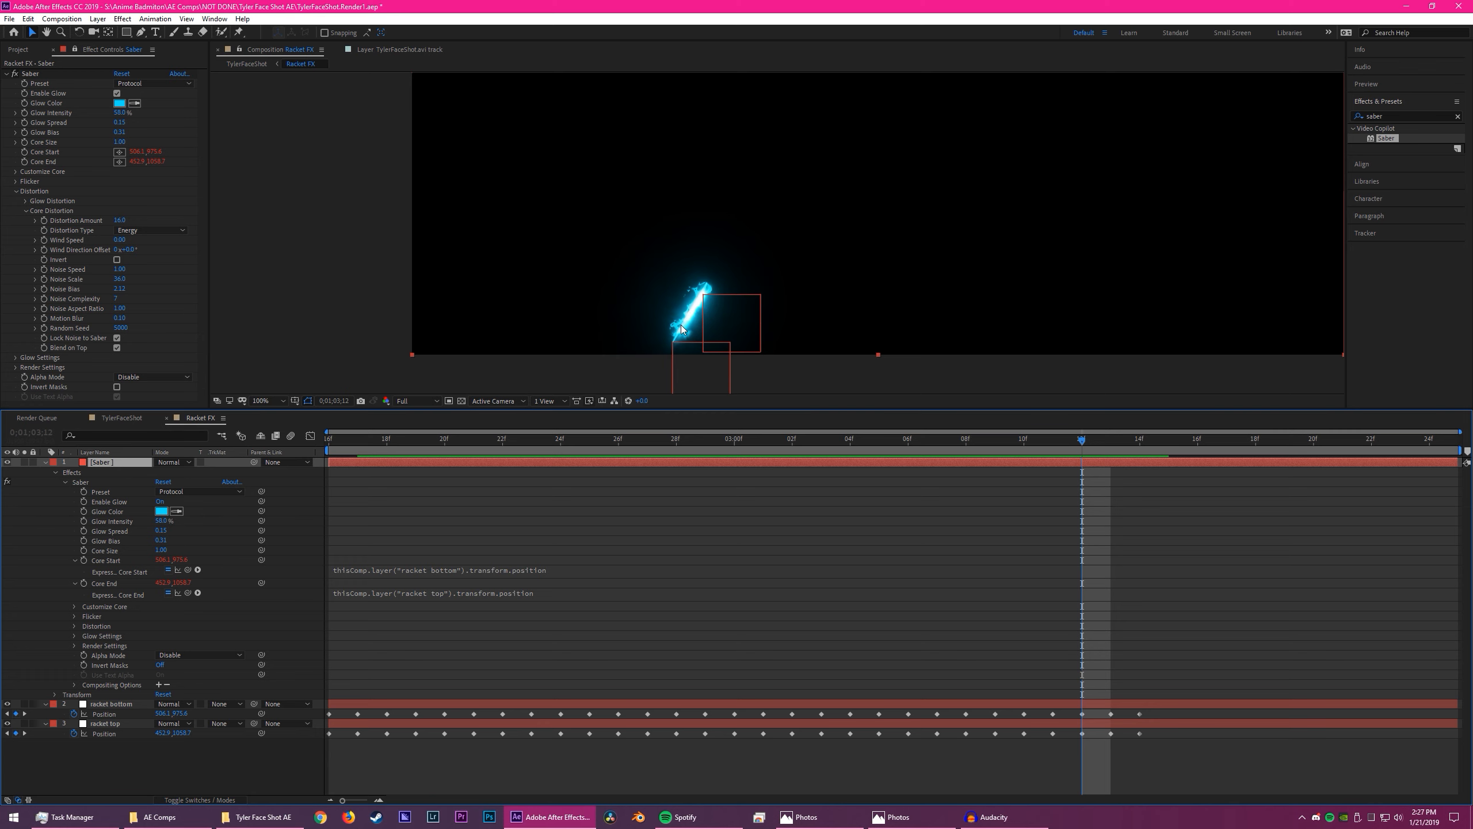
click(25, 201)
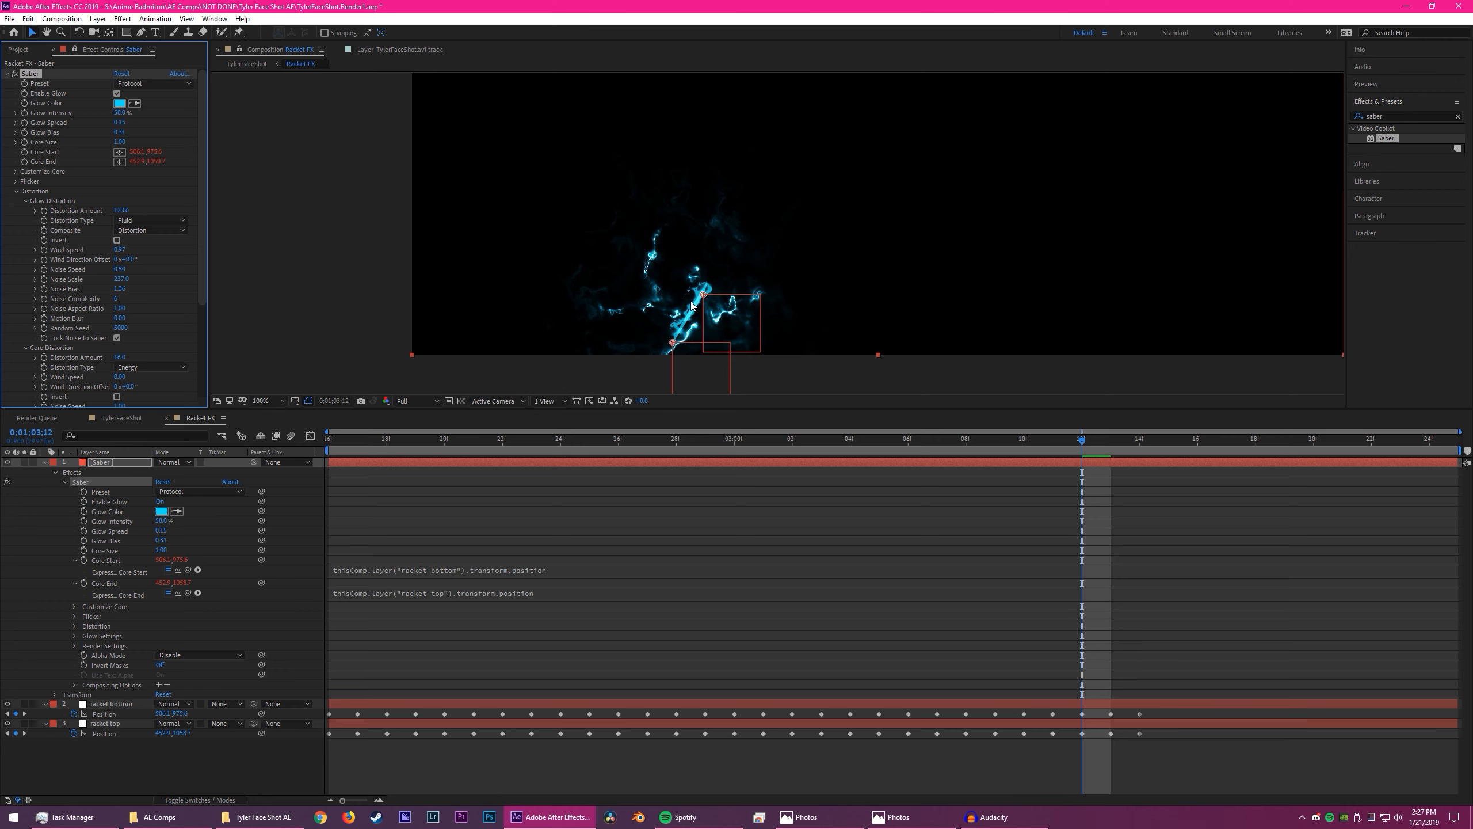
scroll(709, 333, up, 1)
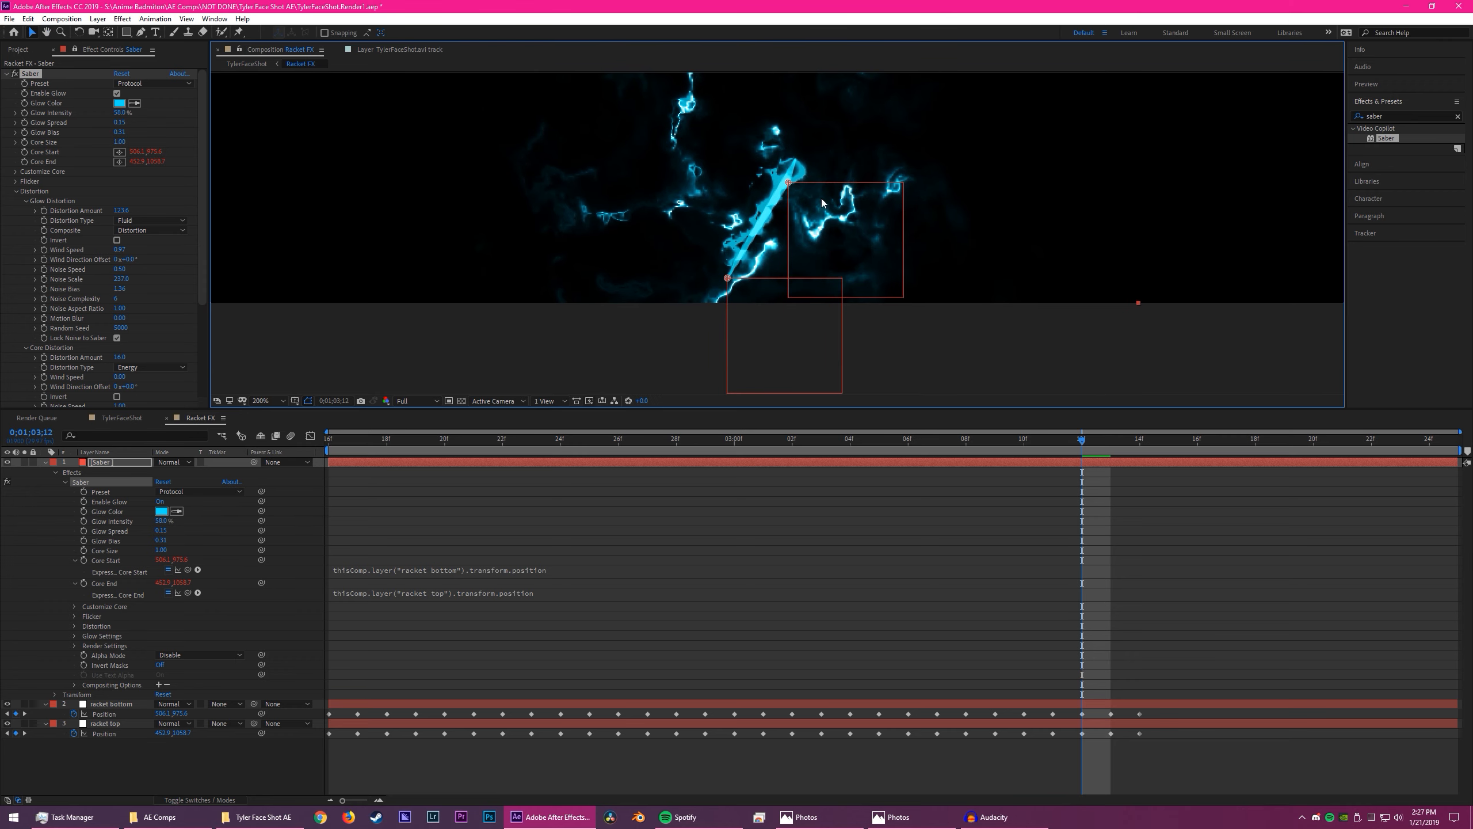
drag(962, 444, 1116, 445)
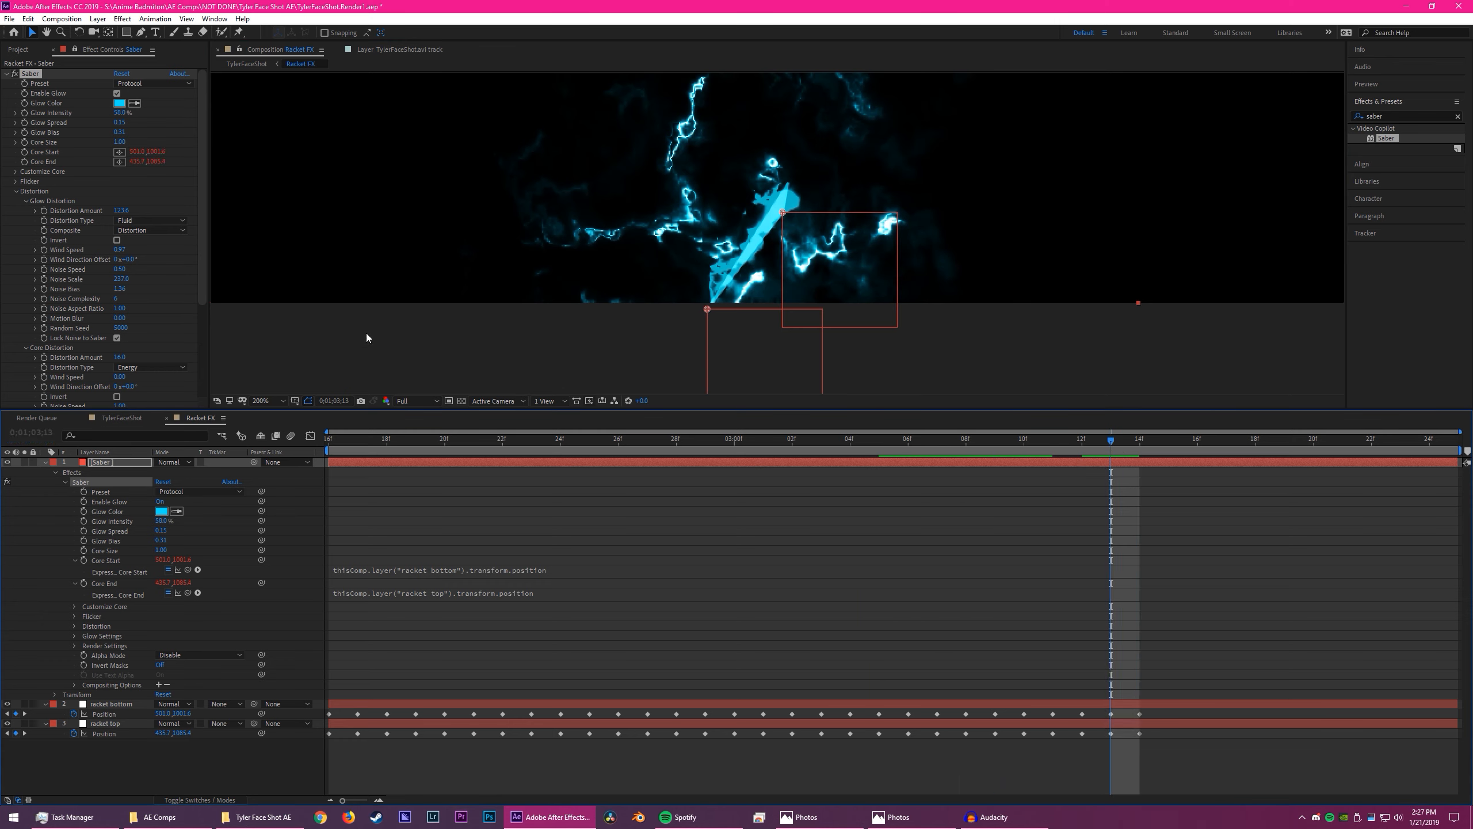
click(131, 209)
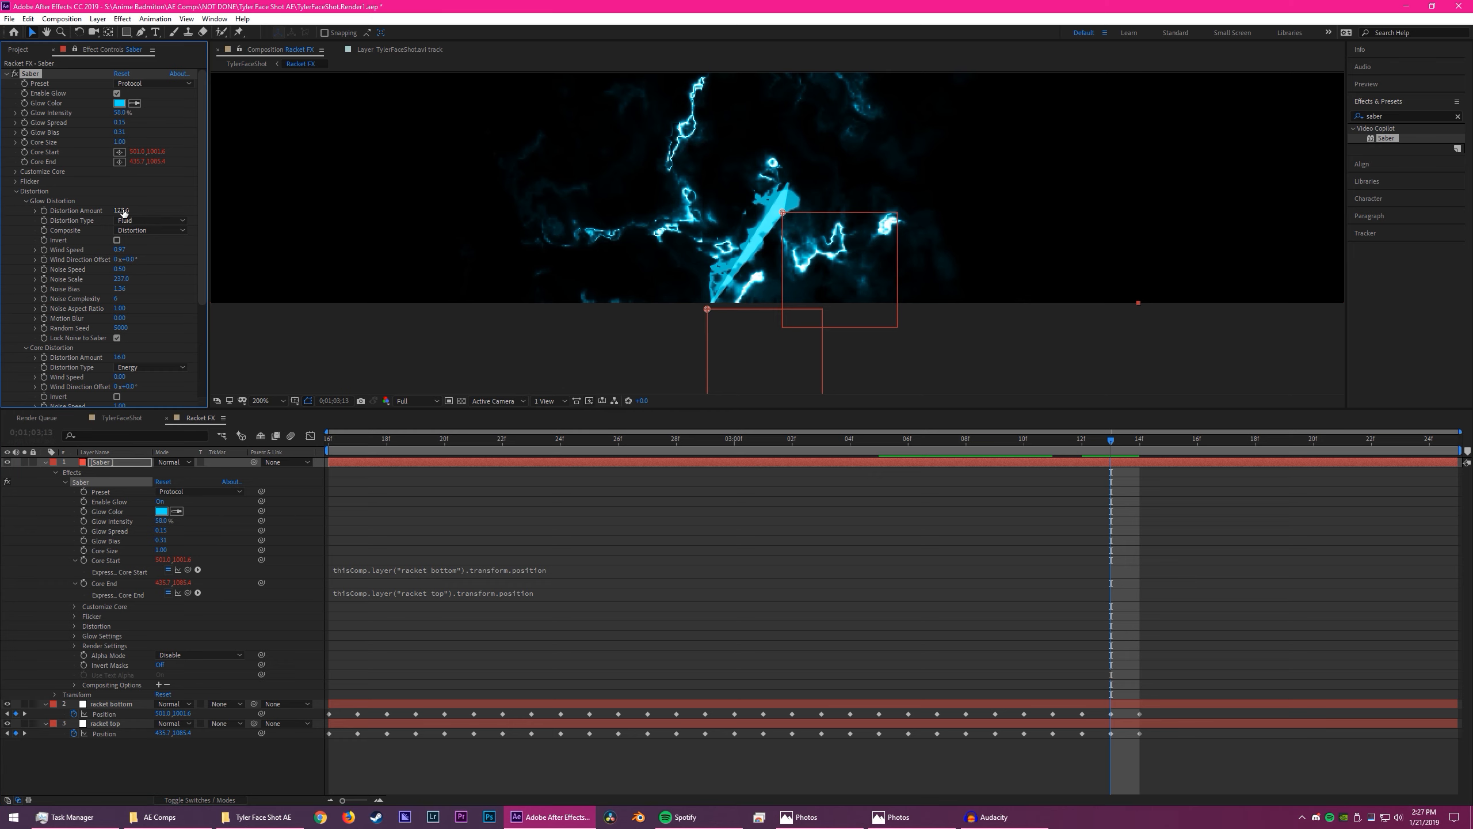
text(6)
key(Return)
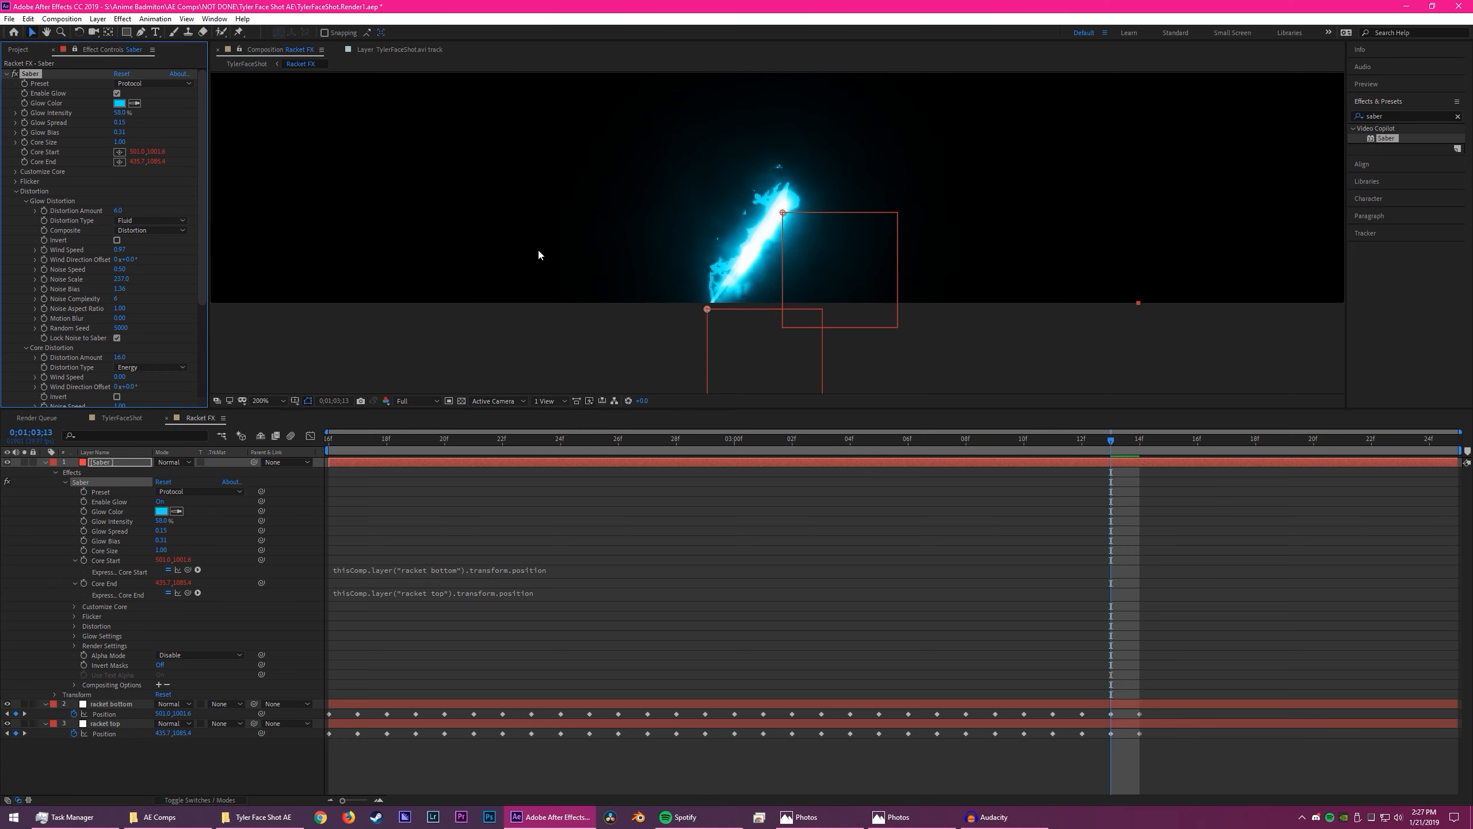
- Collapse the Distortion settings and play the Racket FX composition from its start to examine the distorted saber
key(Page_Up)
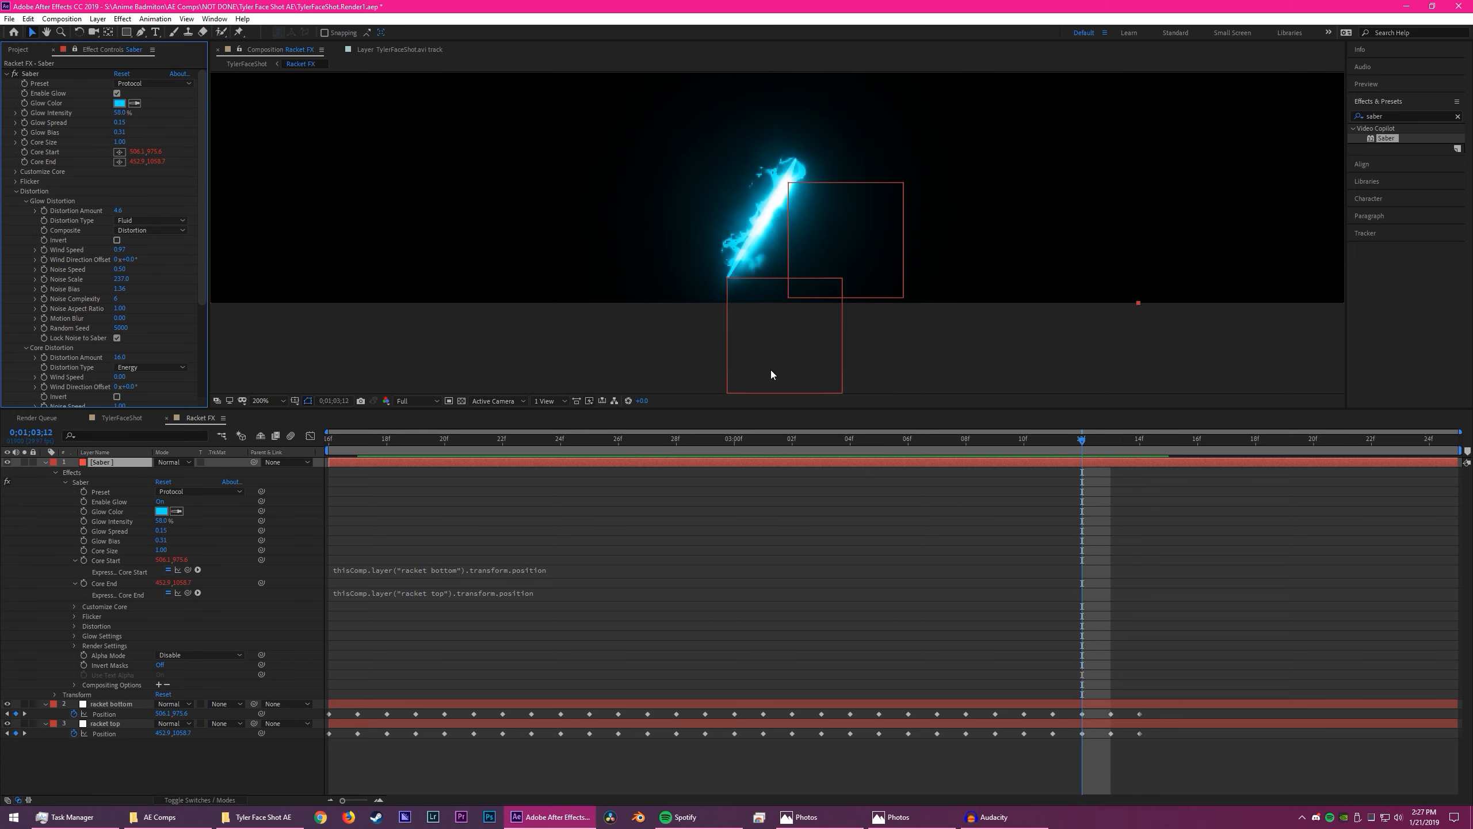
drag(962, 439, 325, 440)
scroll(766, 230, down, 6)
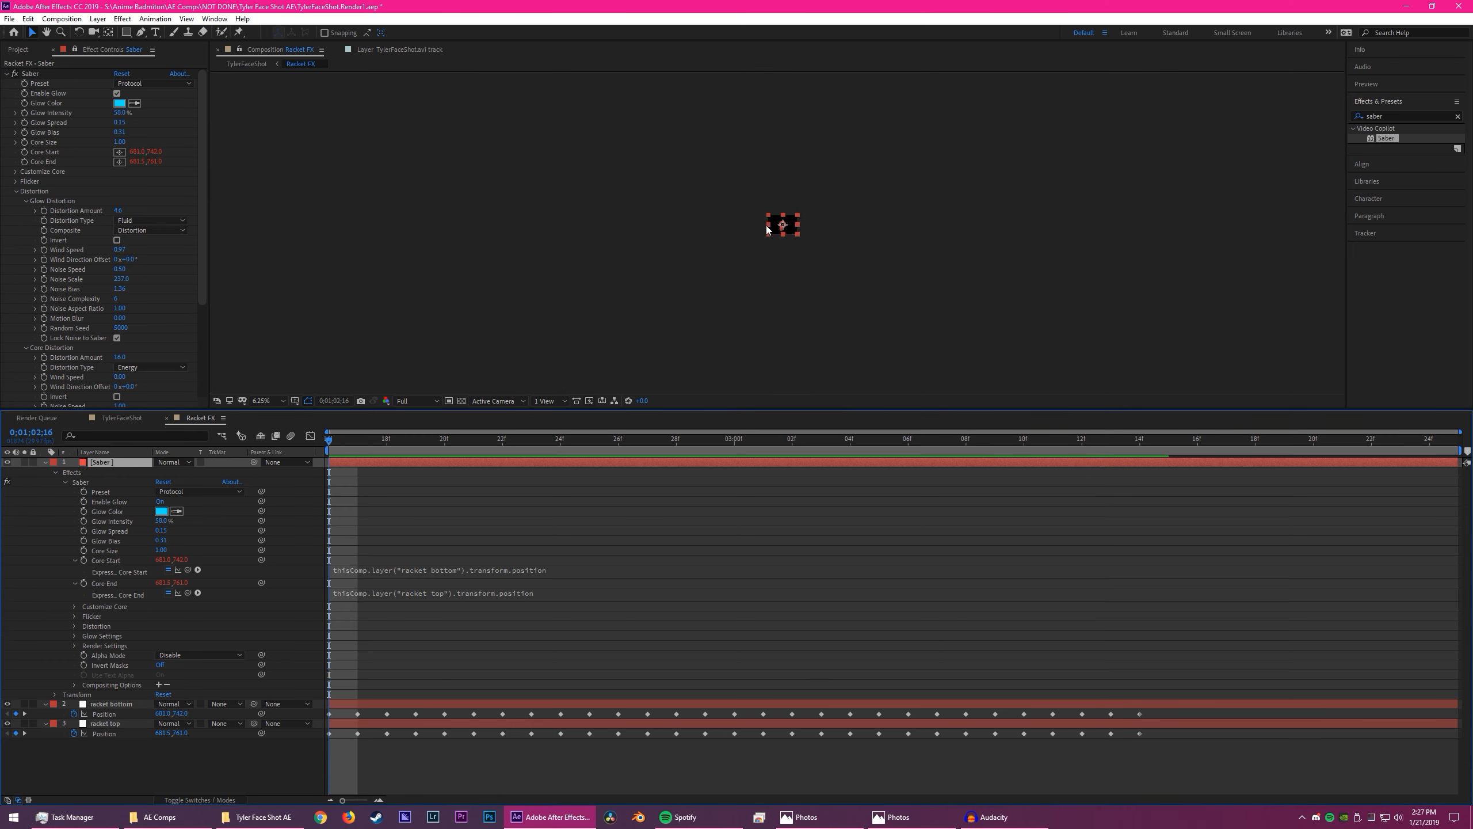
scroll(770, 231, up, 4)
drag(947, 149, 901, 284)
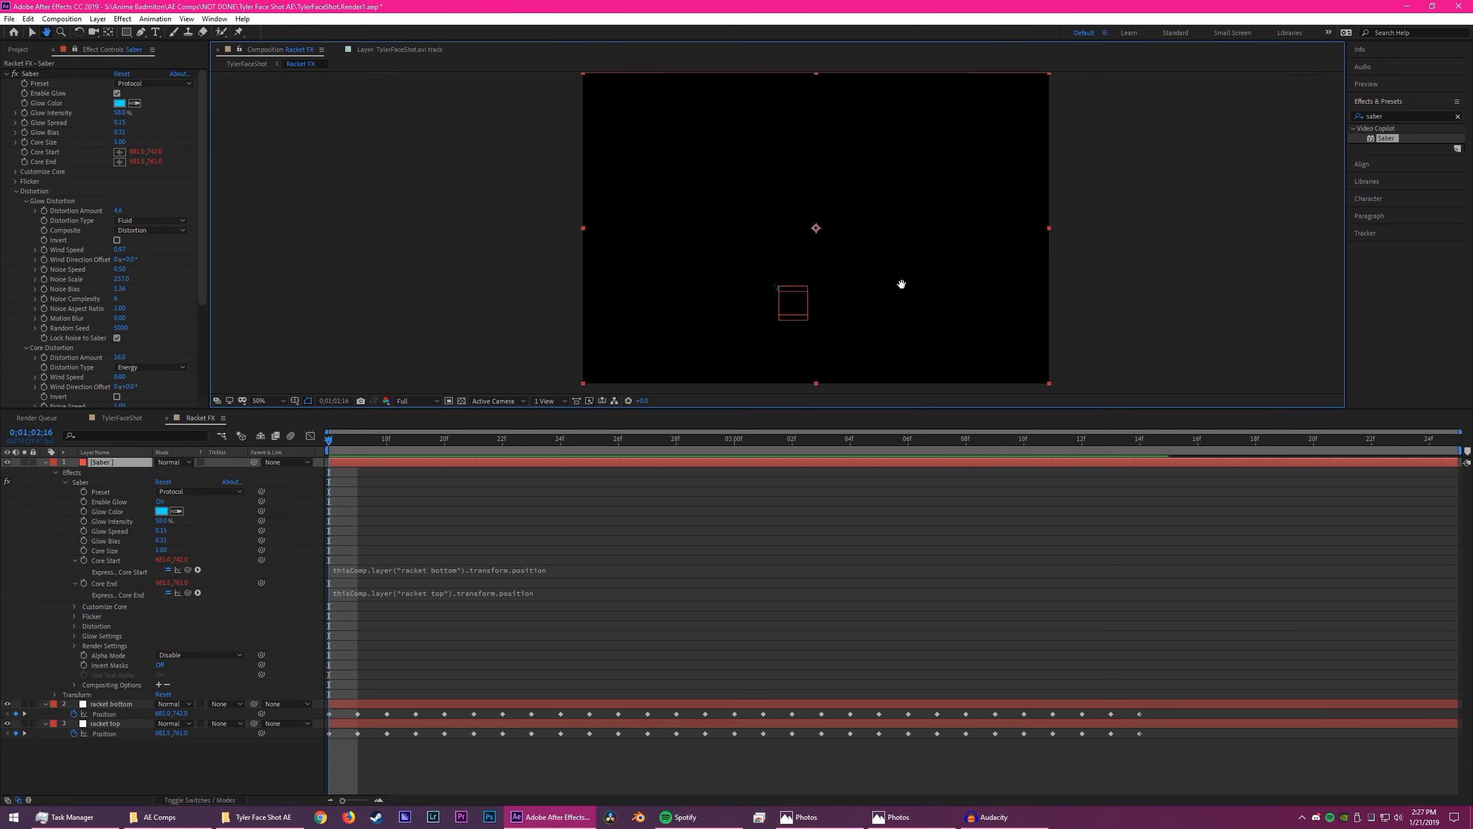
click(17, 191)
click(582, 425)
key(space)
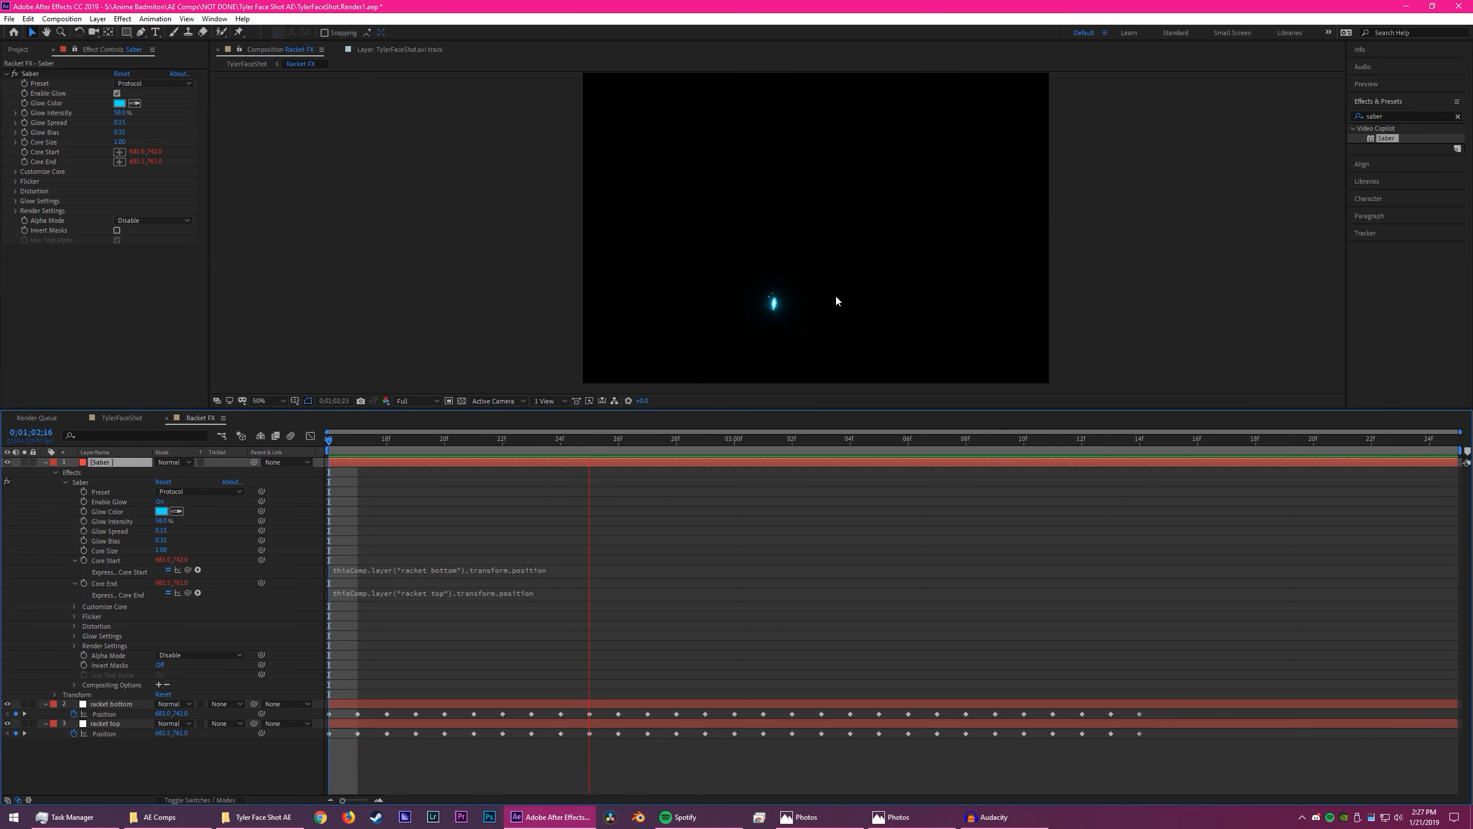
key(space)
drag(904, 428, 1139, 433)
- Open the TylerFaceShot composition and toggle the Racket FX layer's visibility to check the footage beneath it
click(121, 417)
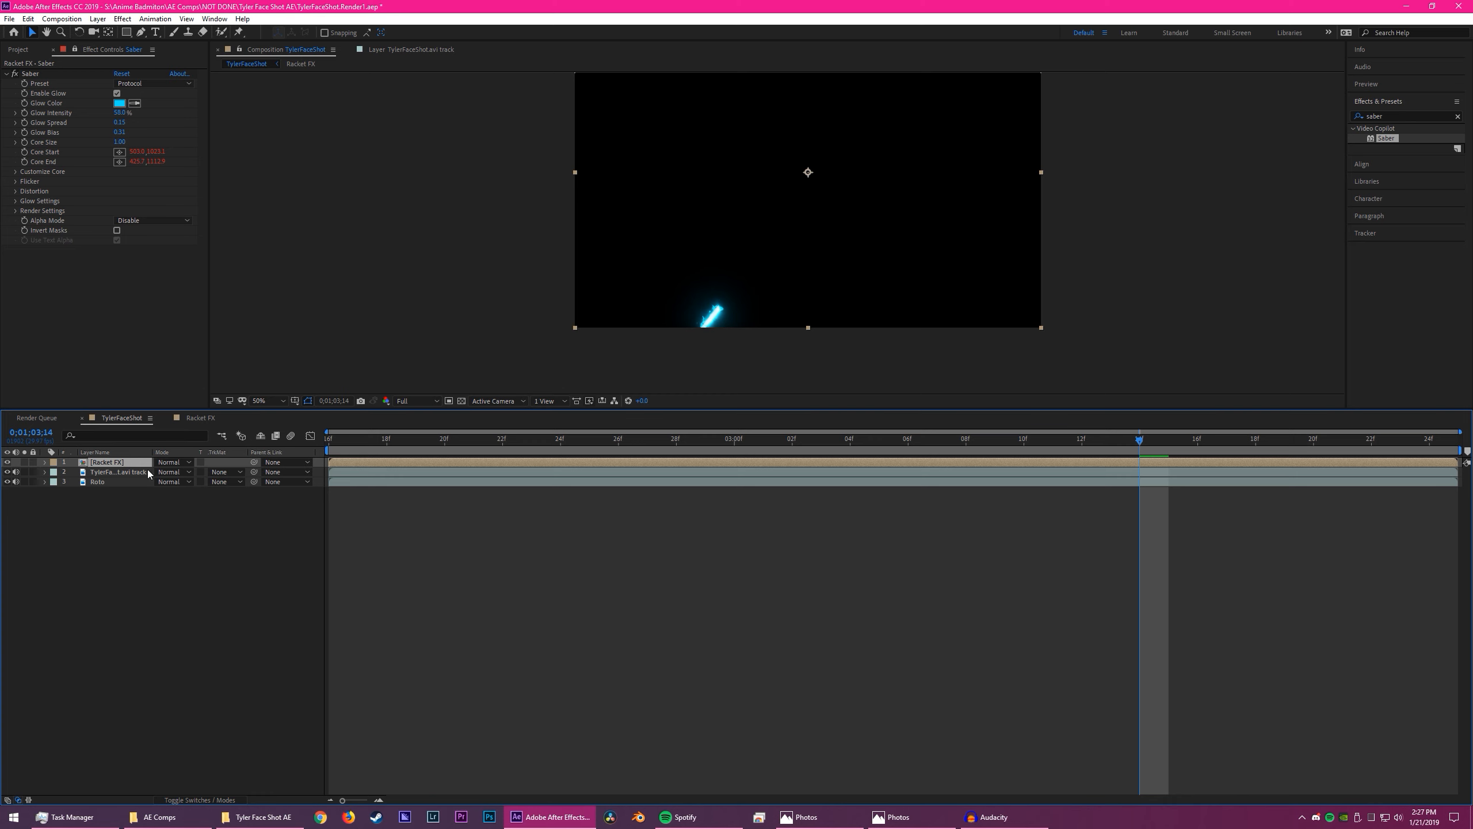
click(17, 462)
click(7, 463)
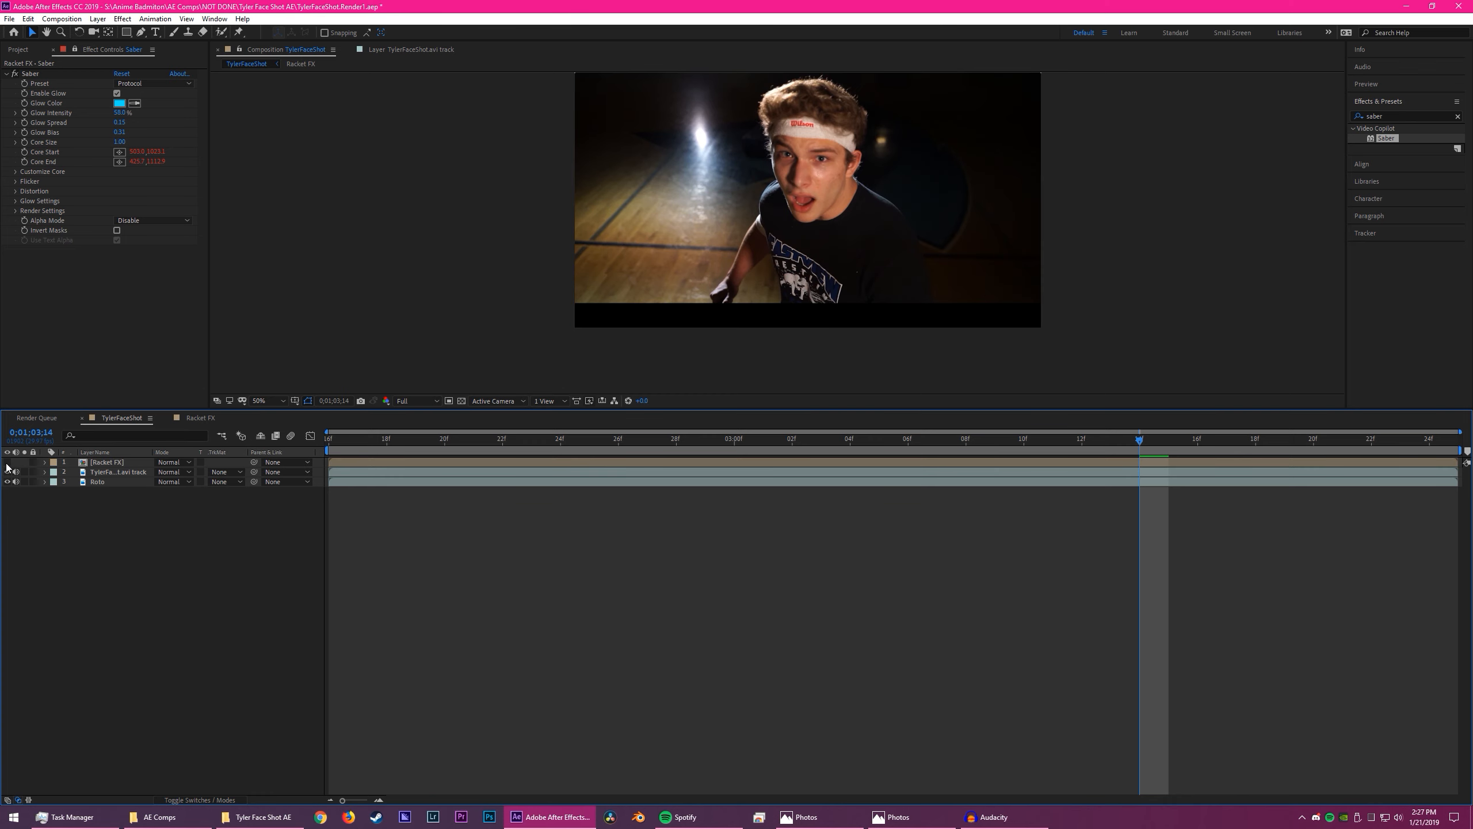
click(7, 463)
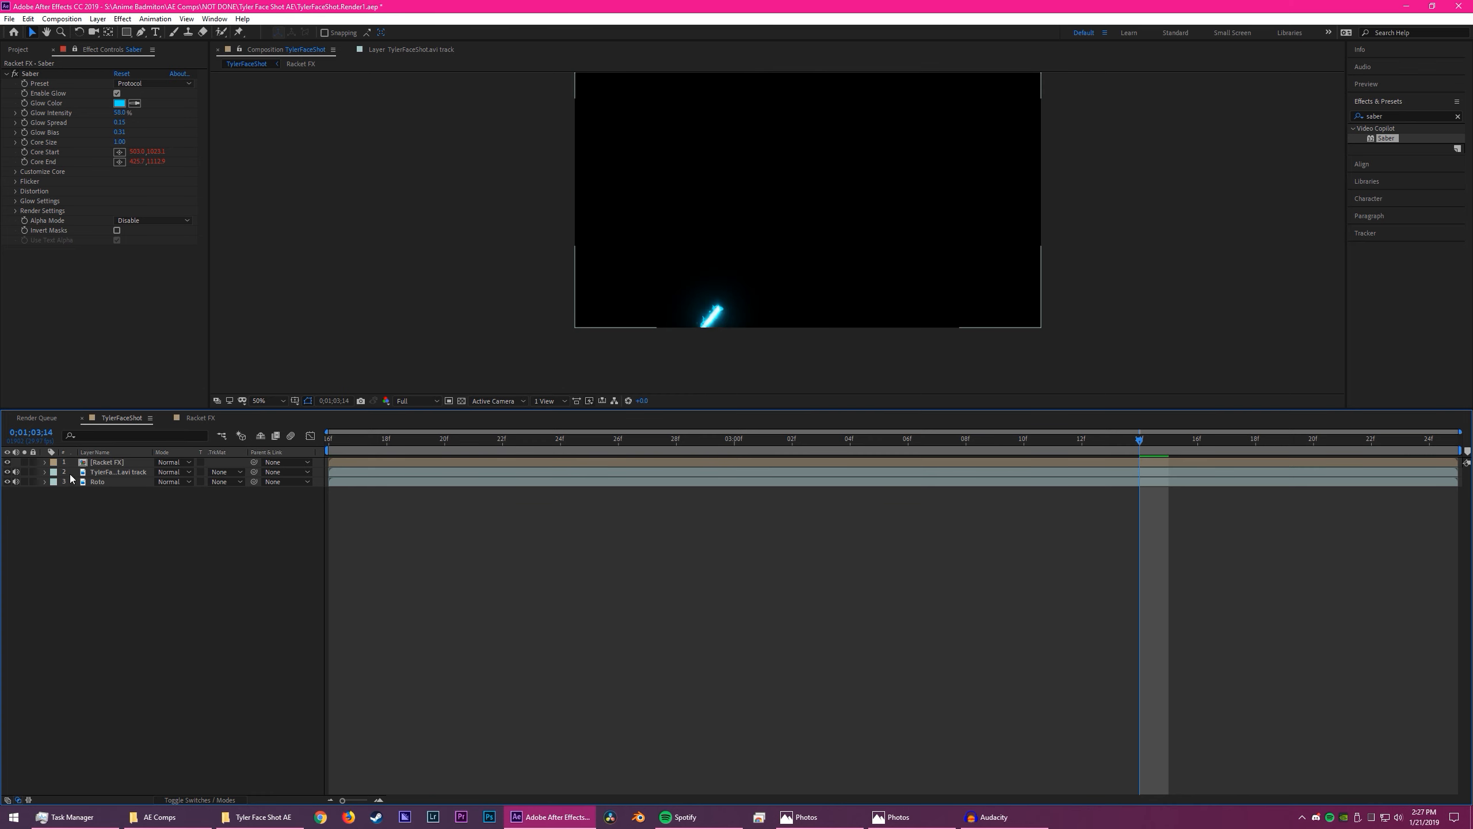
- Set the Racket FX layer's blending mode to Screen
click(145, 463)
click(181, 463)
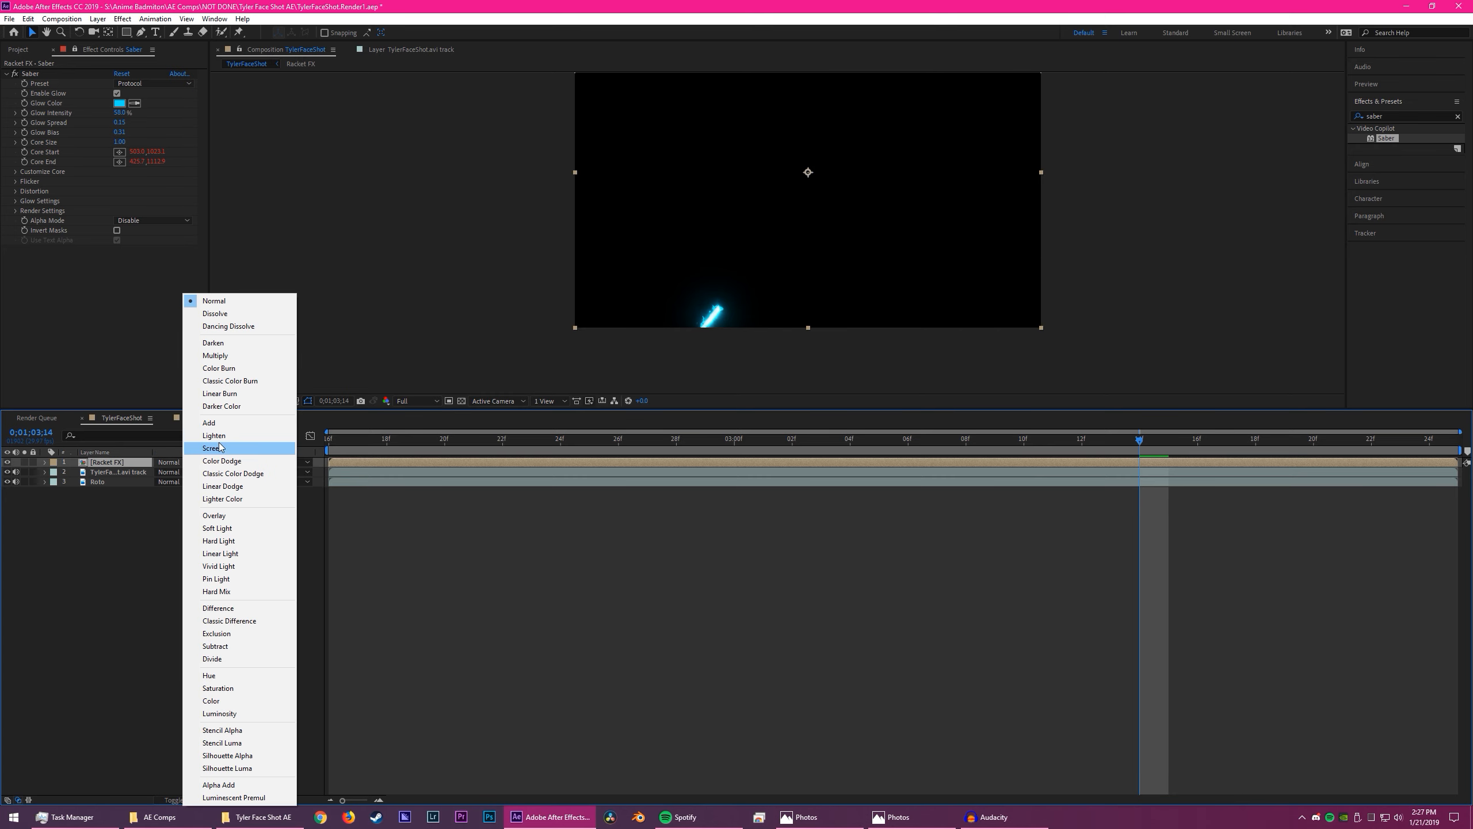
click(220, 447)
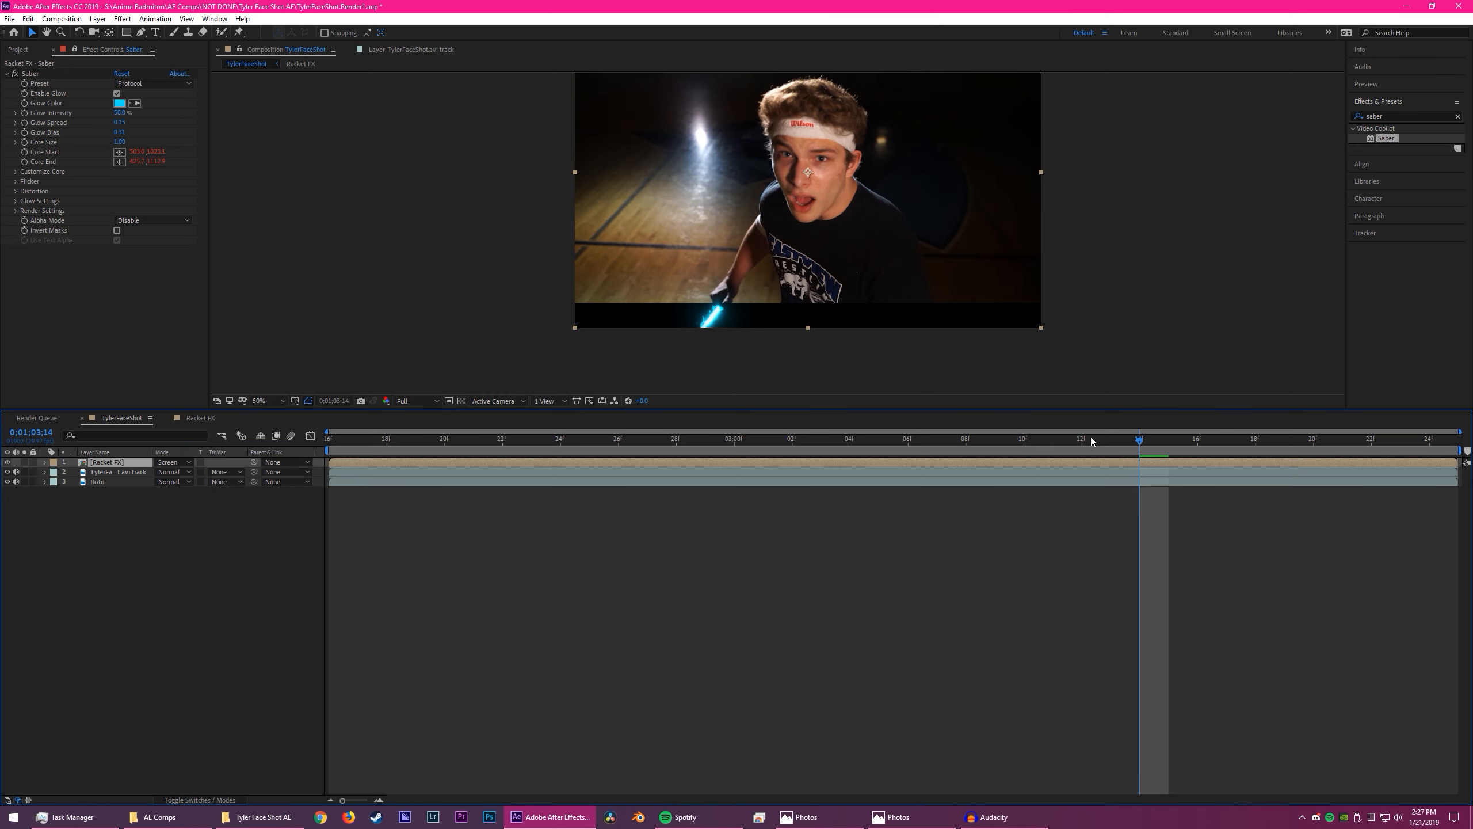
- Play the TylerFaceShot composition and examine up close how the saber sits on the racket at 0;01;02;28
drag(1136, 442, 573, 469)
key(space)
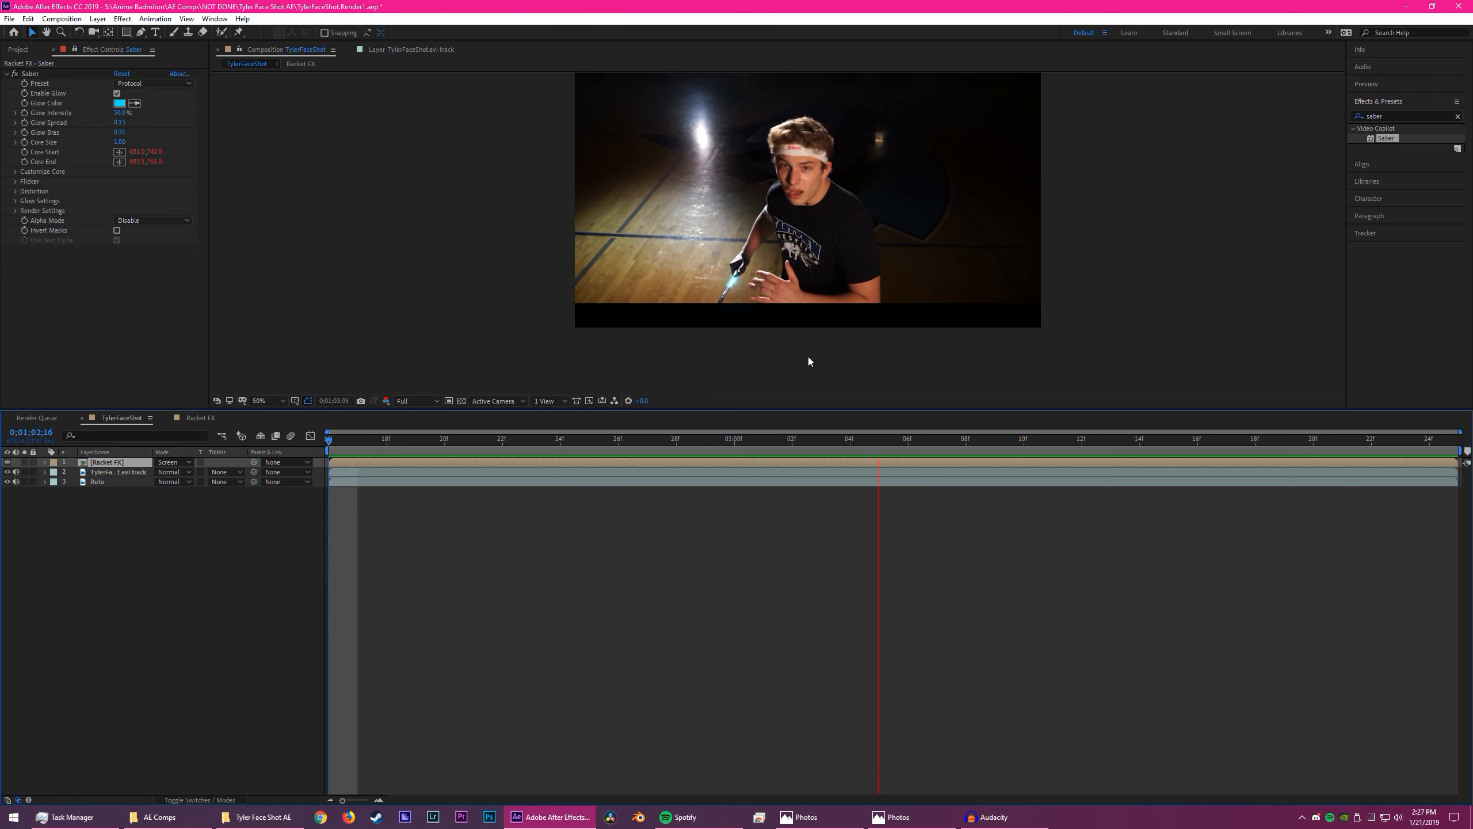
key(space)
scroll(749, 235, down, 2)
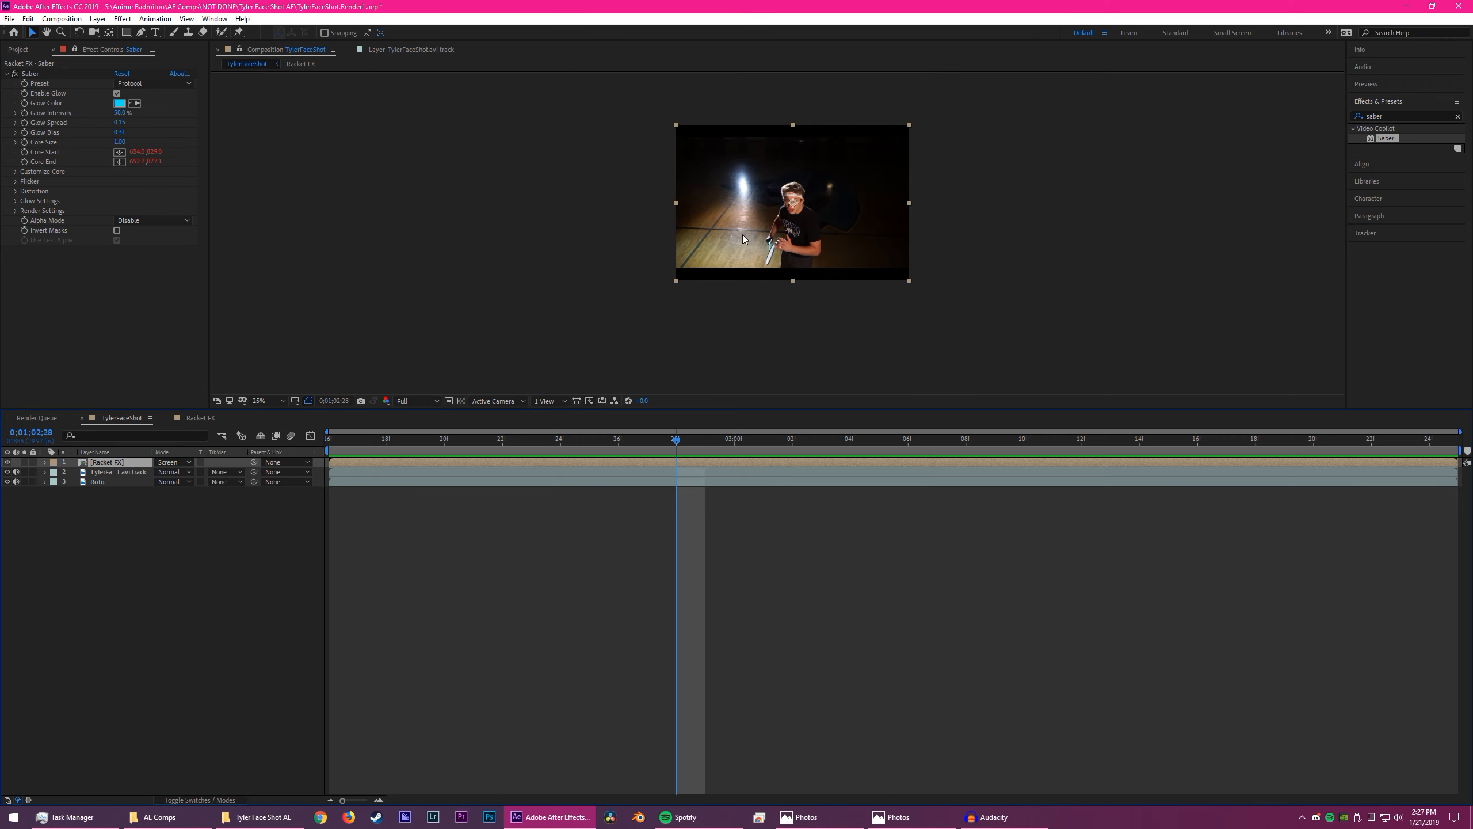
scroll(801, 250, up, 3)
scroll(736, 287, up, 3)
scroll(759, 334, down, 2)
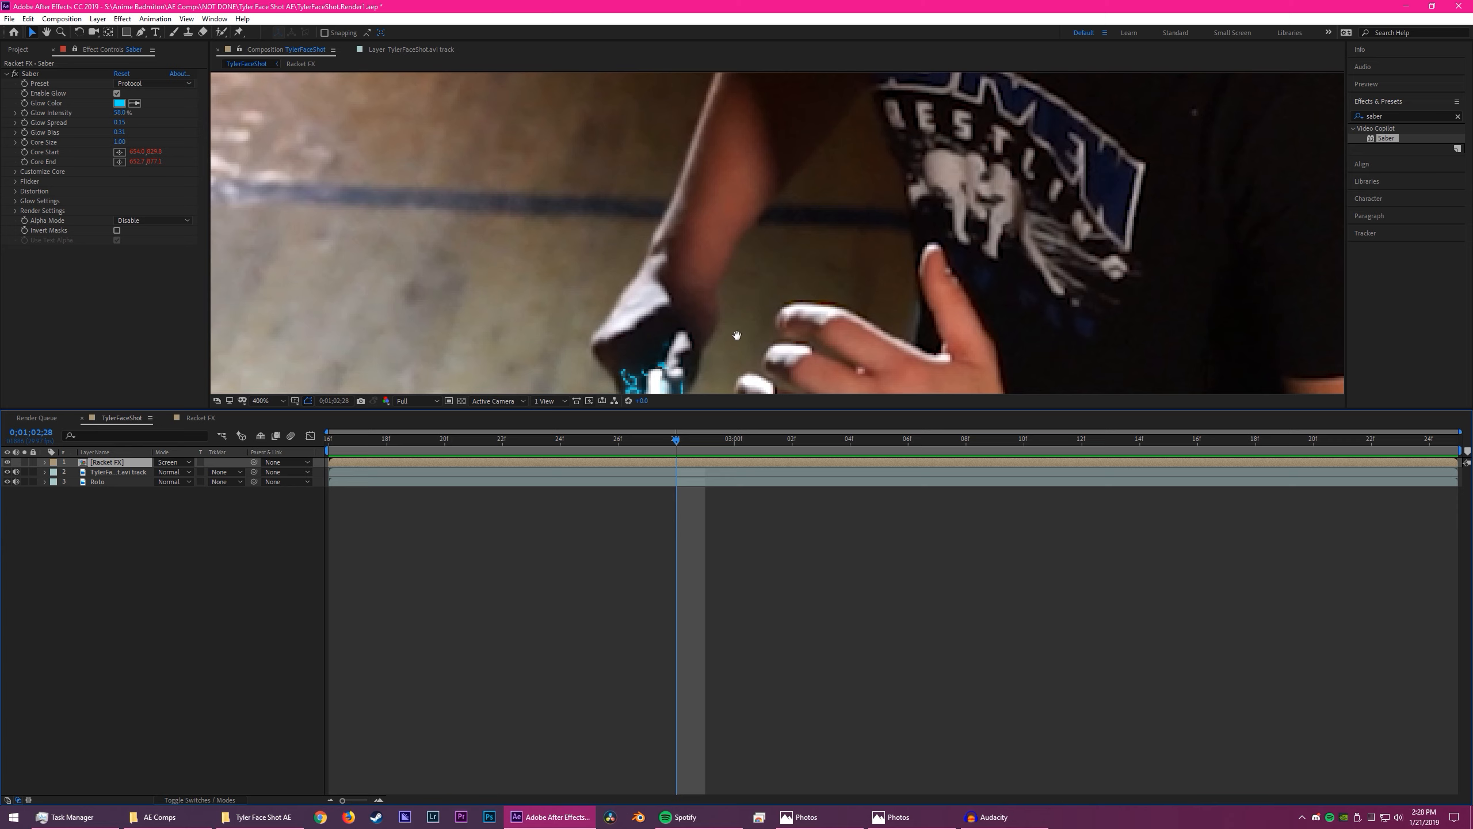
scroll(757, 330, up, 1)
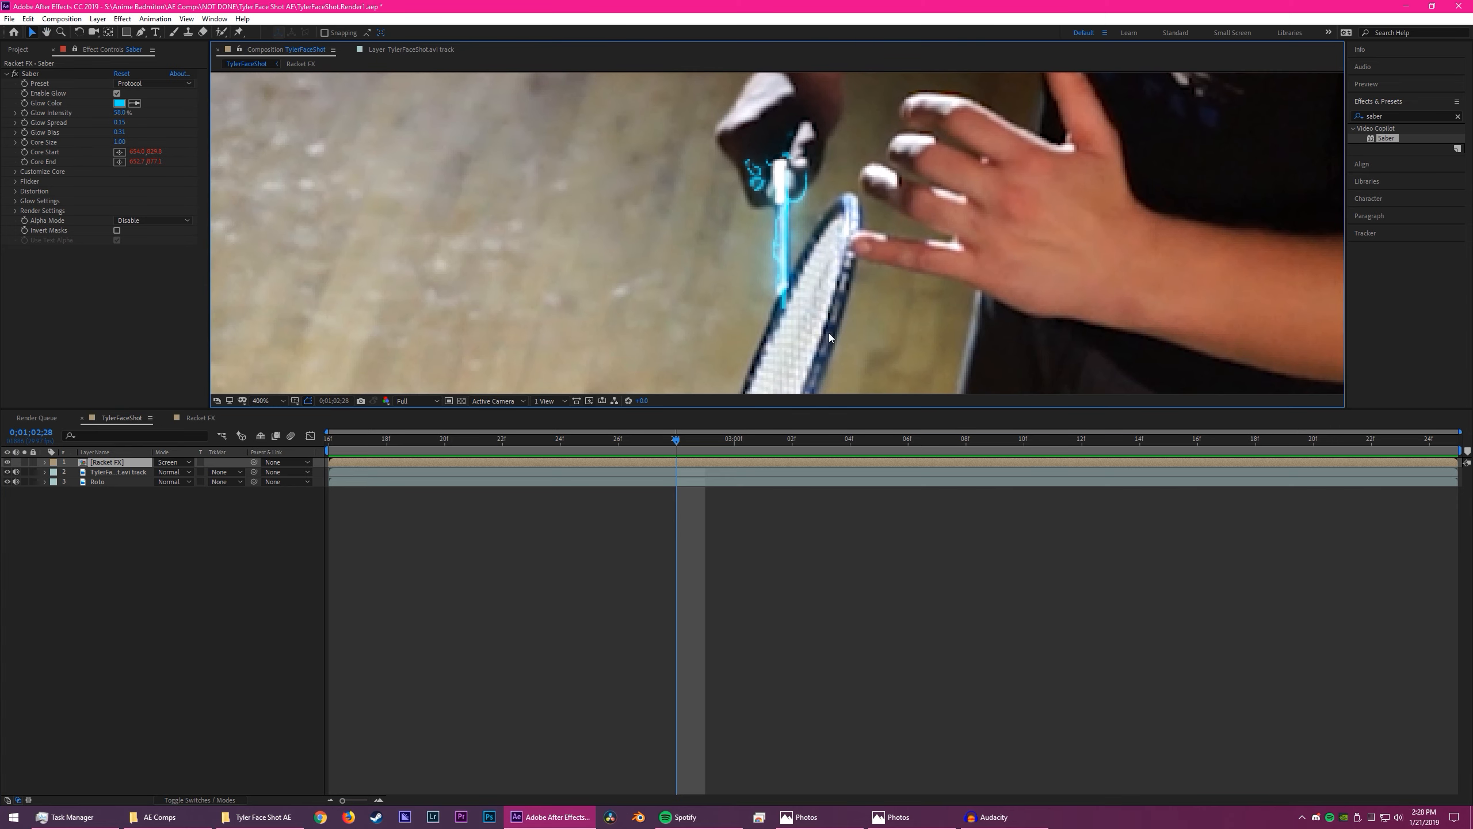
scroll(829, 337, down, 5)
drag(813, 254, 834, 217)
scroll(782, 267, up, 2)
- Change the Saber effect's glow color to bright green, hex 42FF00
click(148, 100)
click(119, 103)
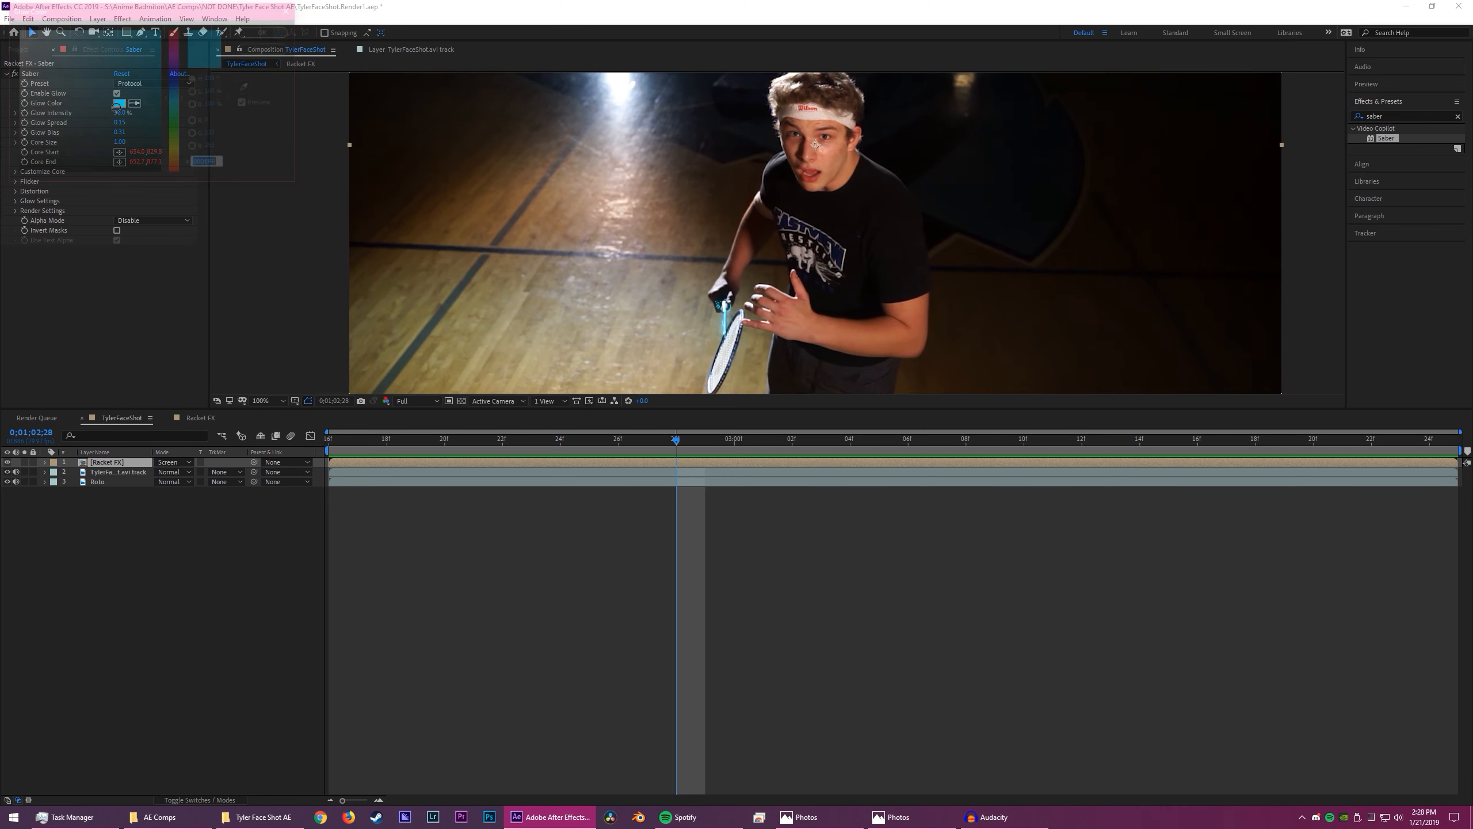
mouse_move(180, 126)
mouse_down()
mouse_move(180, 150)
mouse_move(181, 135)
mouse_up()
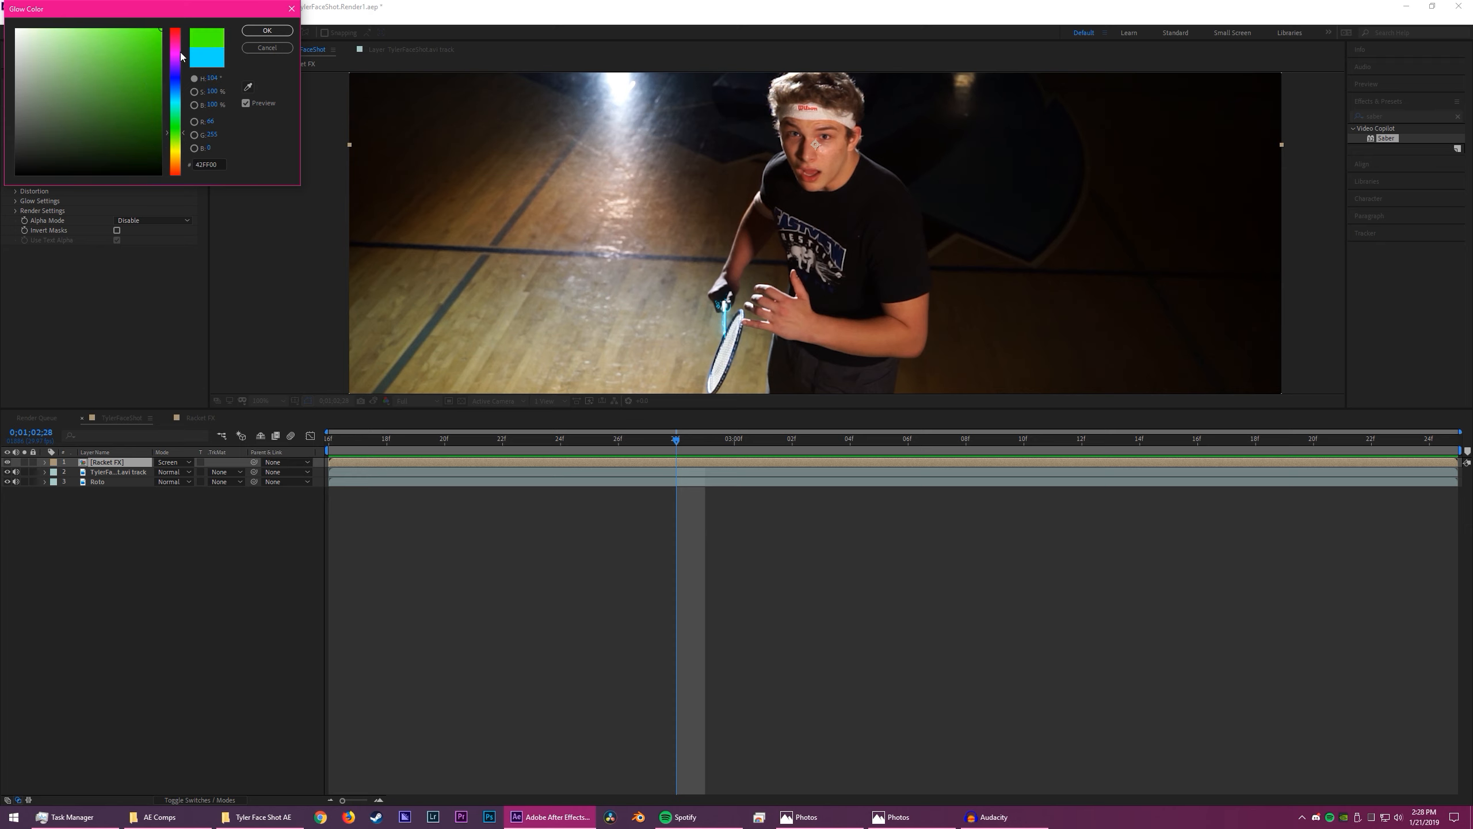
click(265, 32)
- Play the TylerFaceShot composition with the whole frame in view to examine the green saber on the racket
key(space)
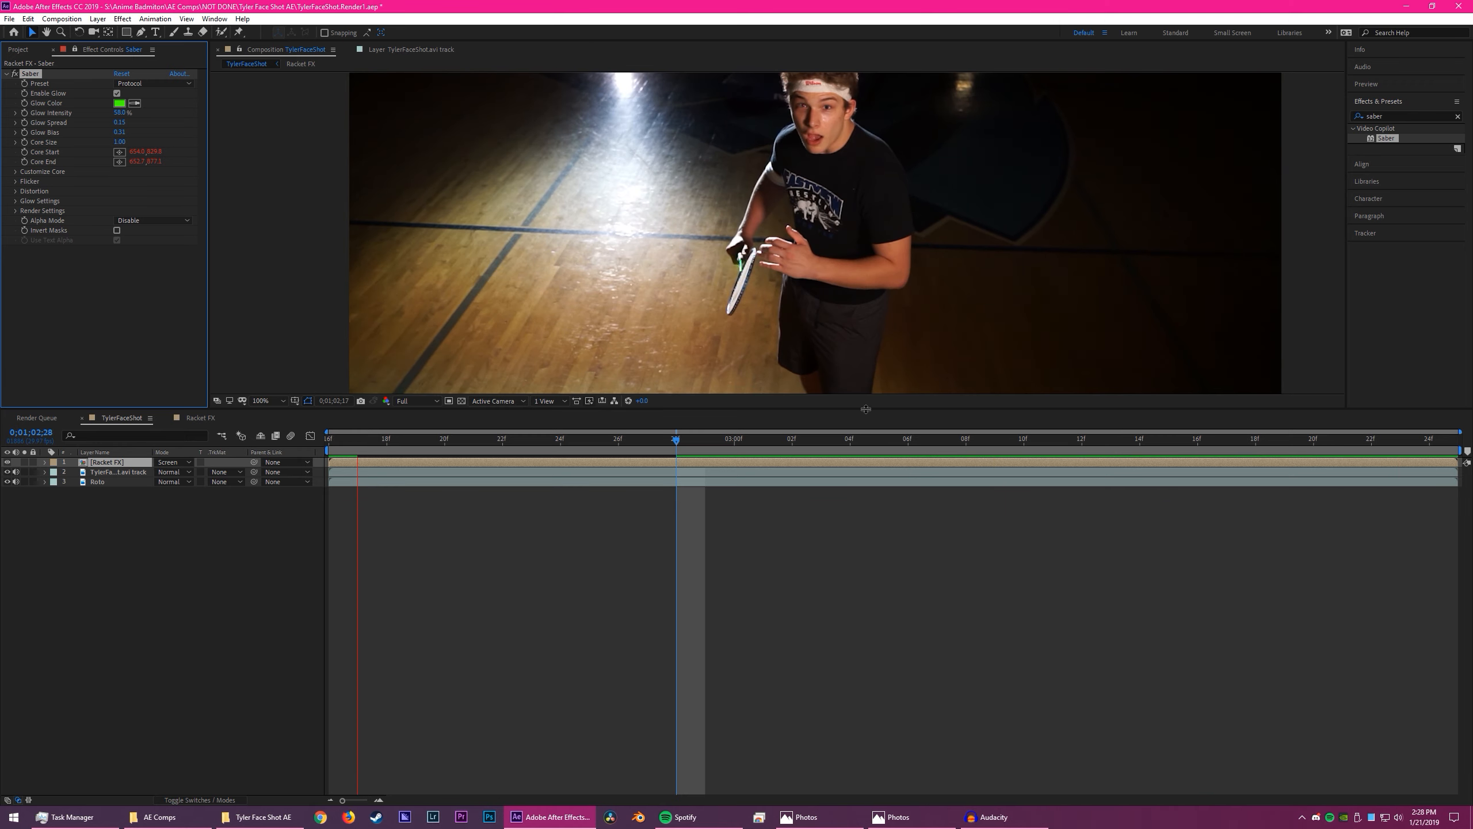
scroll(806, 290, down, 4)
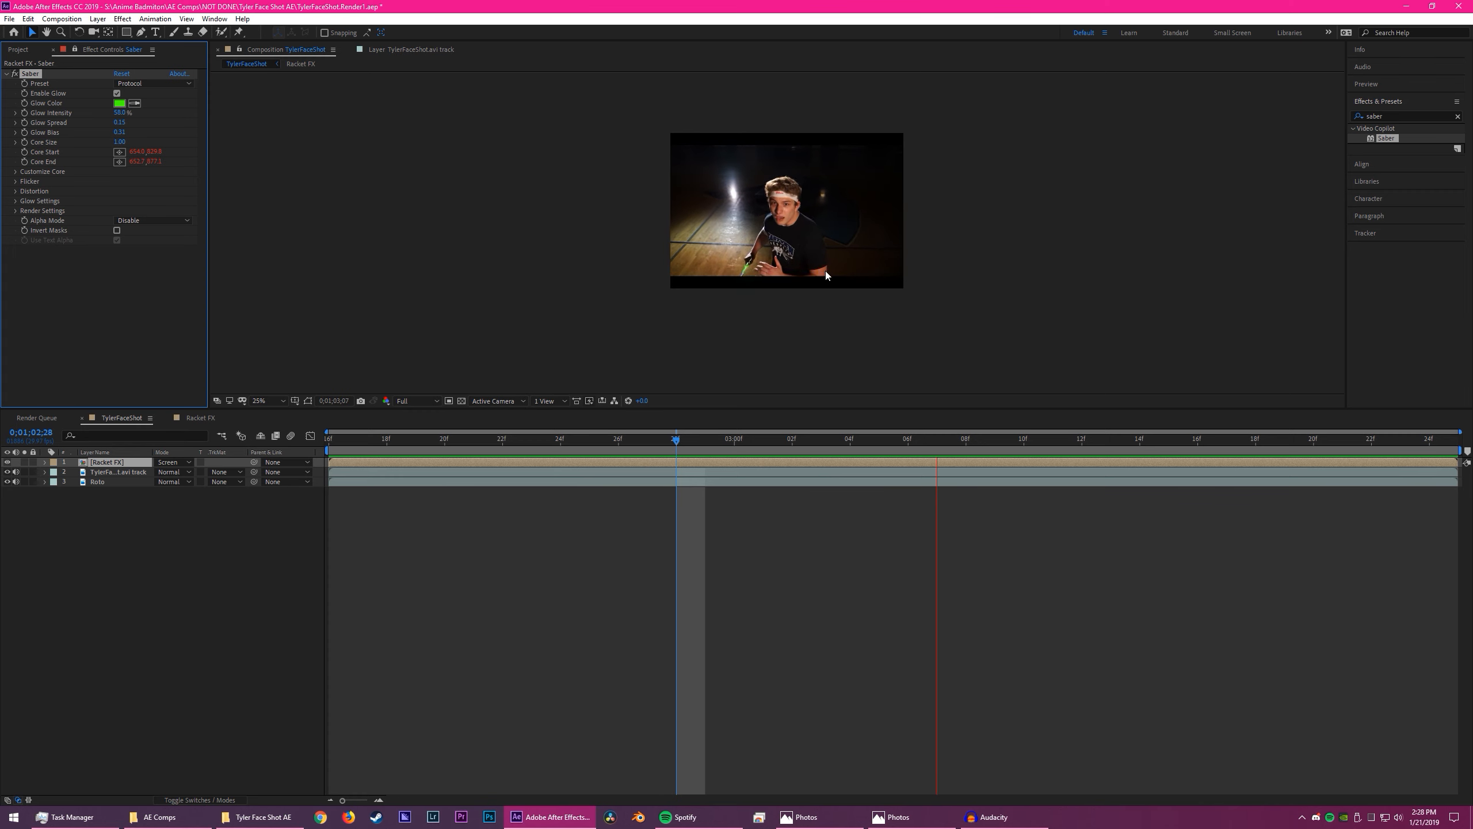
key(space)
key(space)
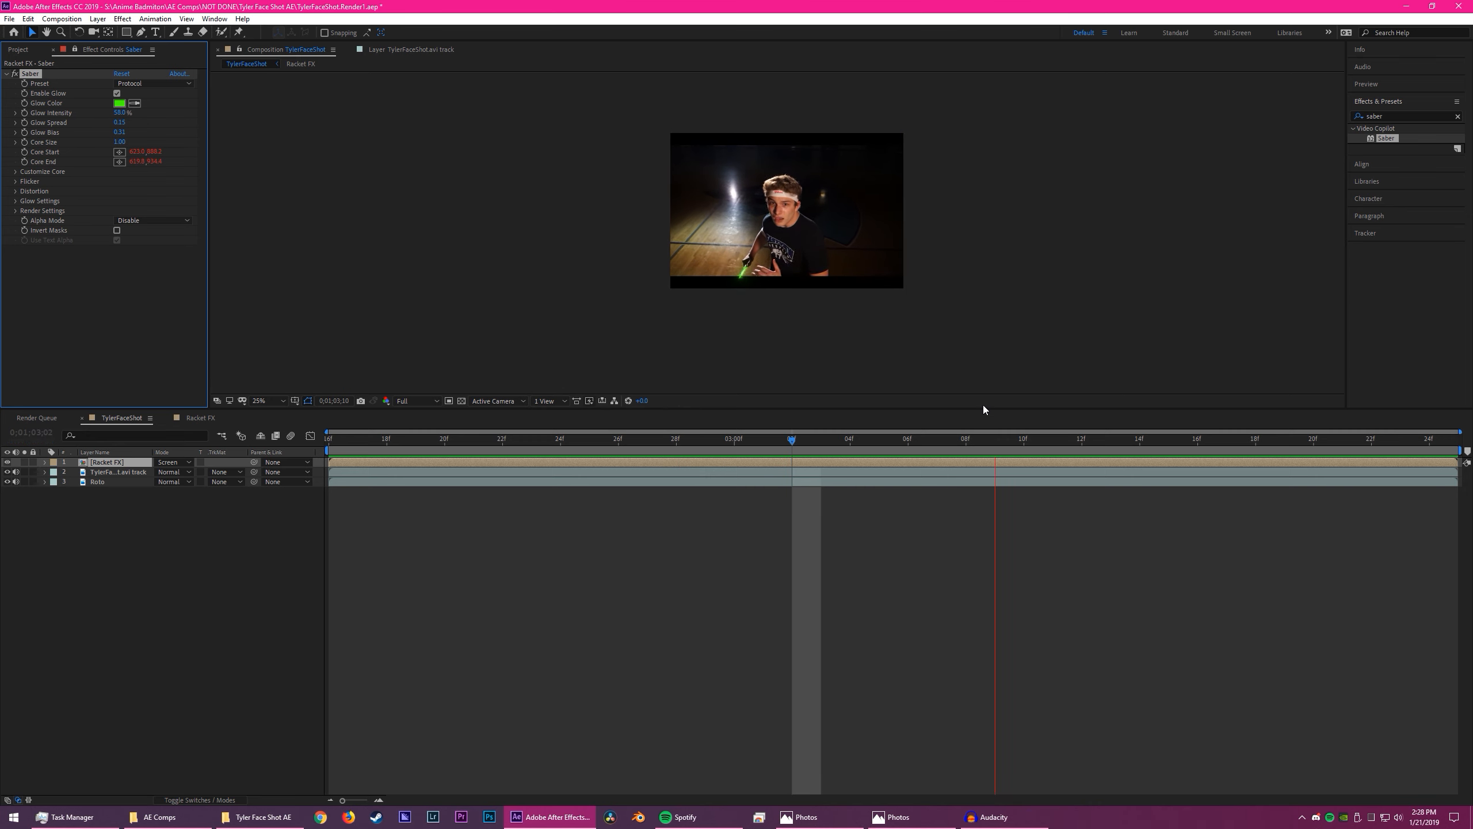
key(space)
- Trim the end of the Racket FX layer to 0;01;03;14 and save the project
drag(1086, 447, 1147, 450)
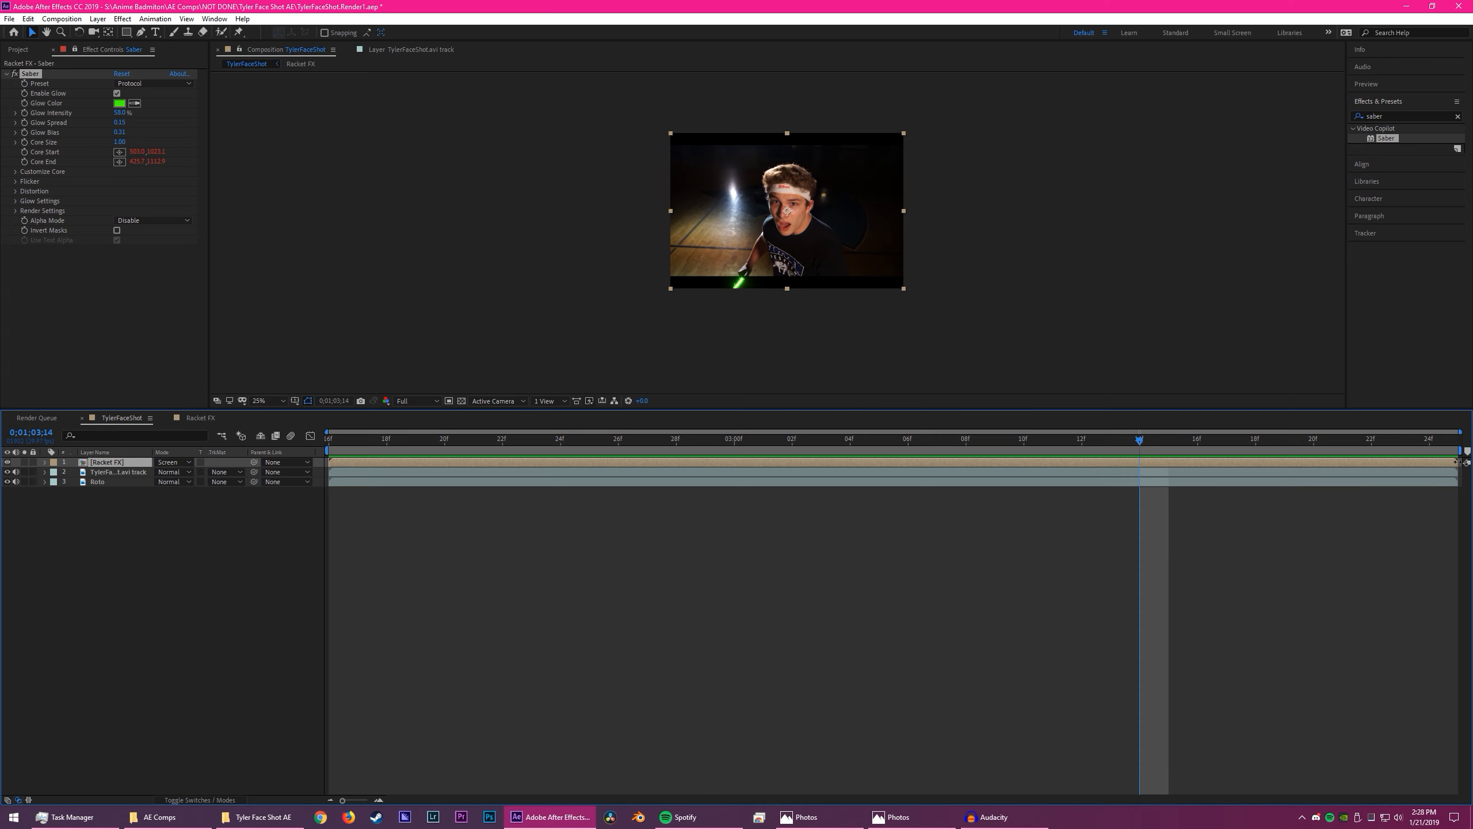
drag(1457, 463, 1141, 465)
key(space)
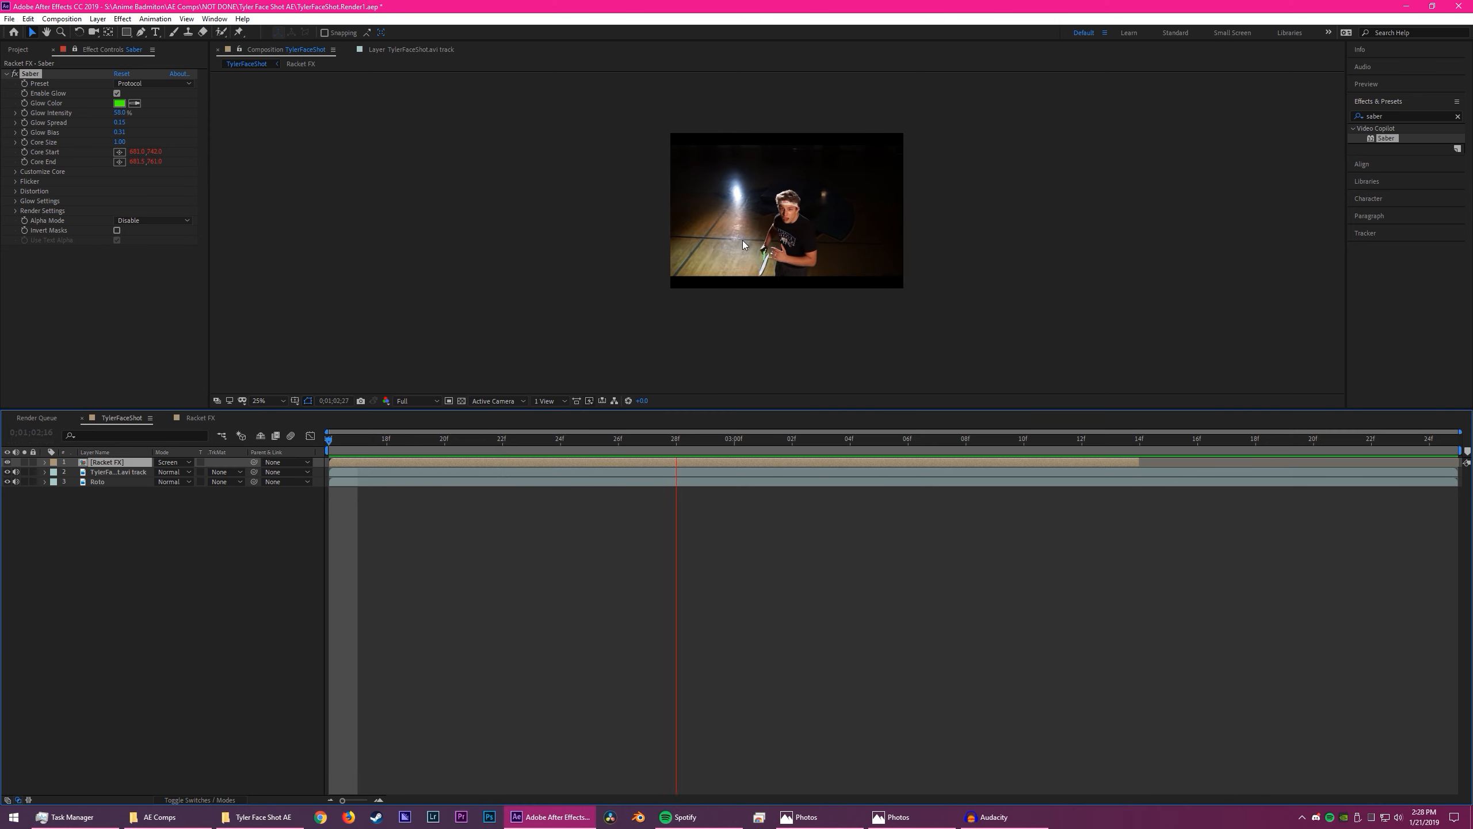
key(space)
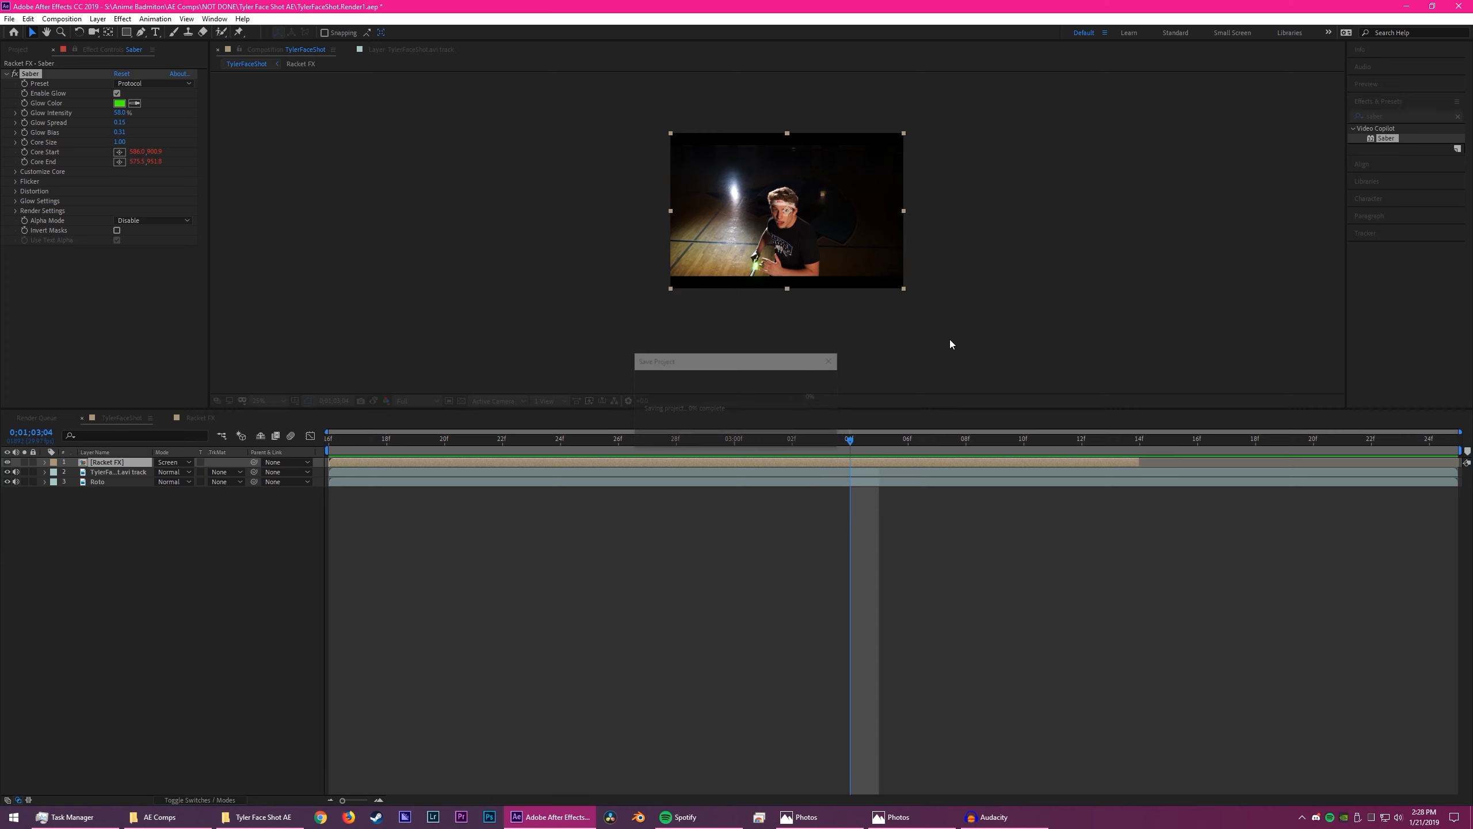
- Play the TylerFaceShot composition repeatedly from 0;01;02;16 to review the finished green saber shot
key(space)
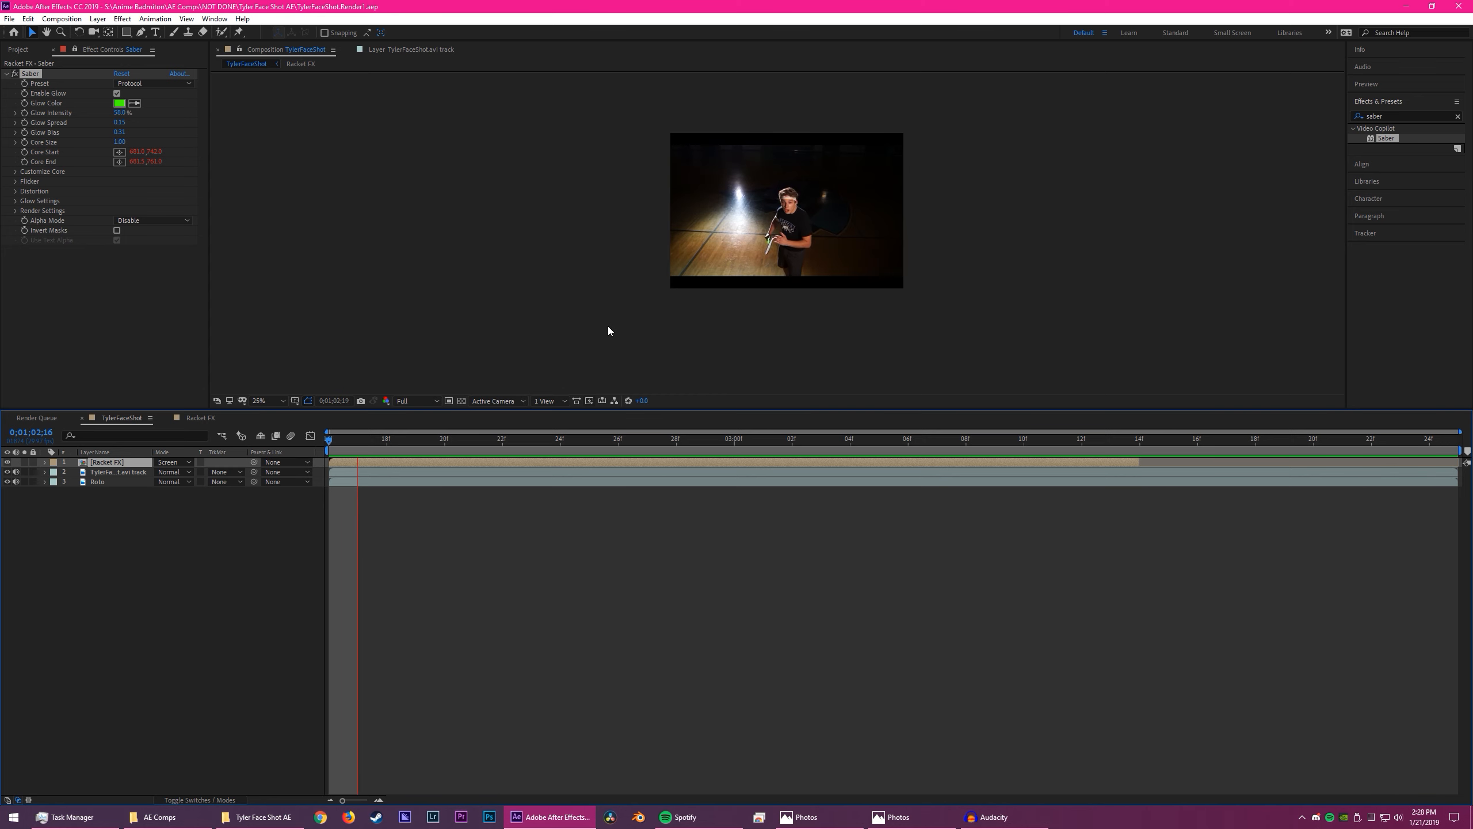
key(space)
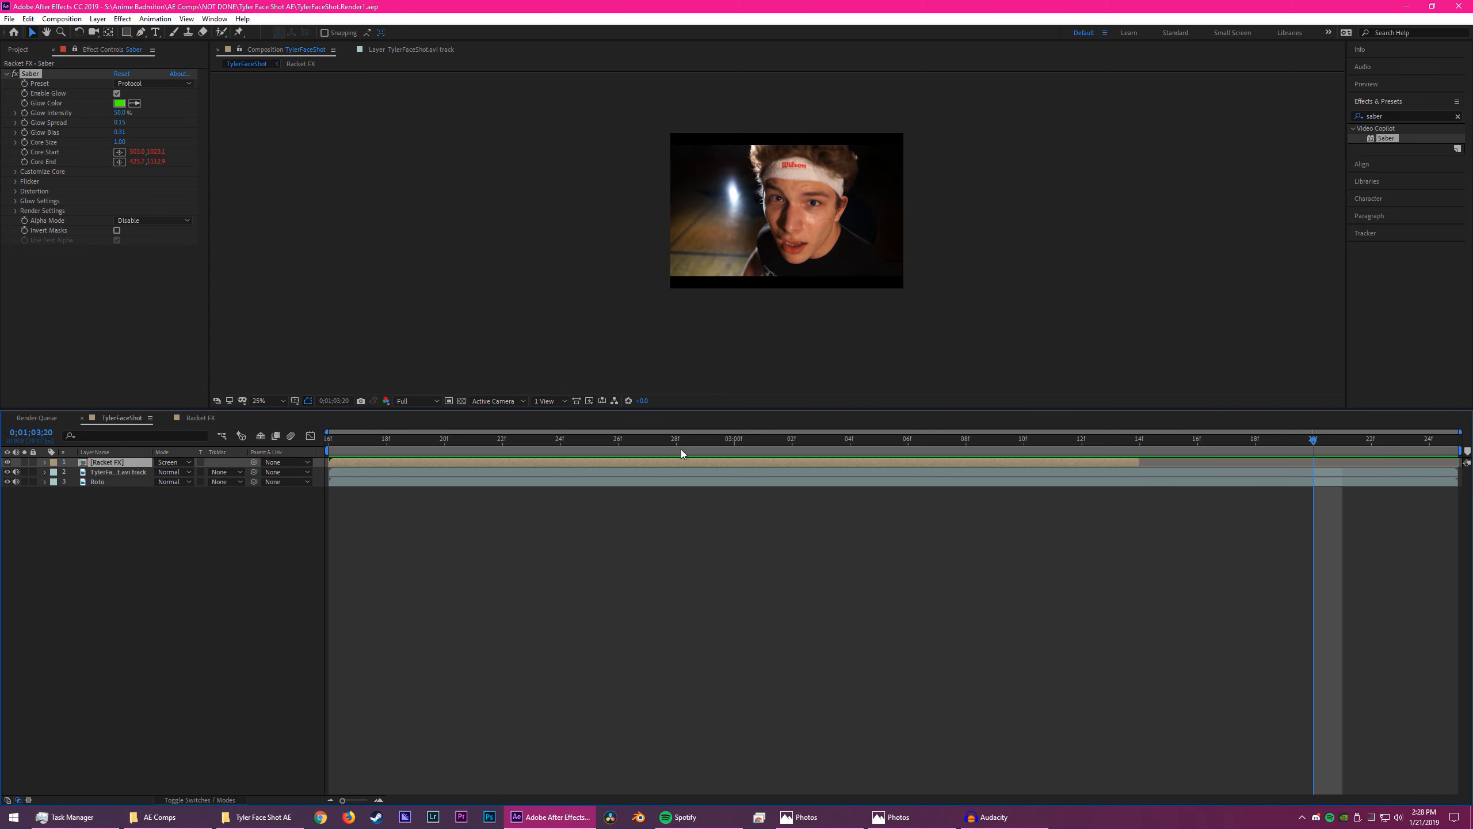
key(space)
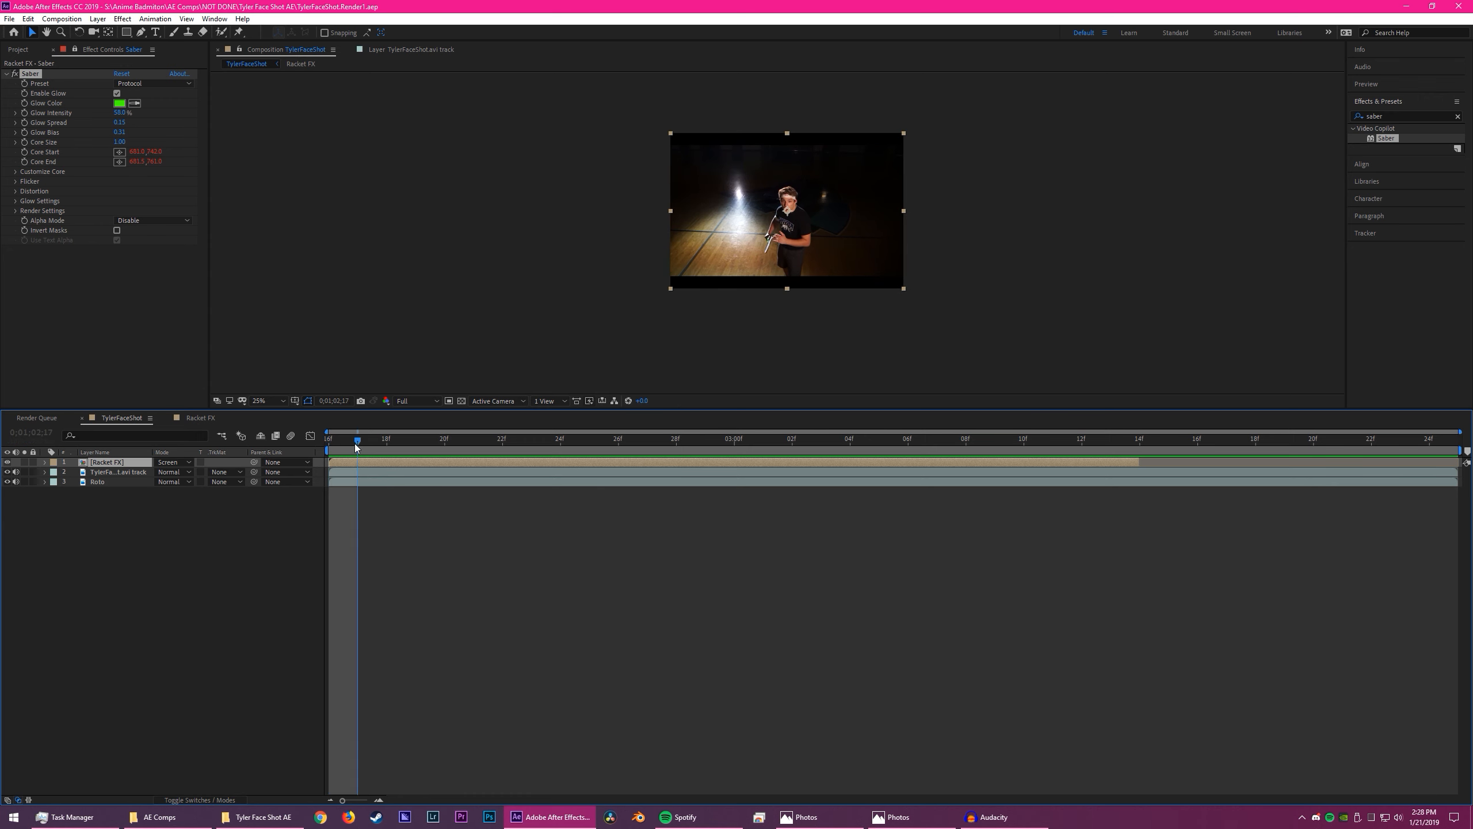
key(space)
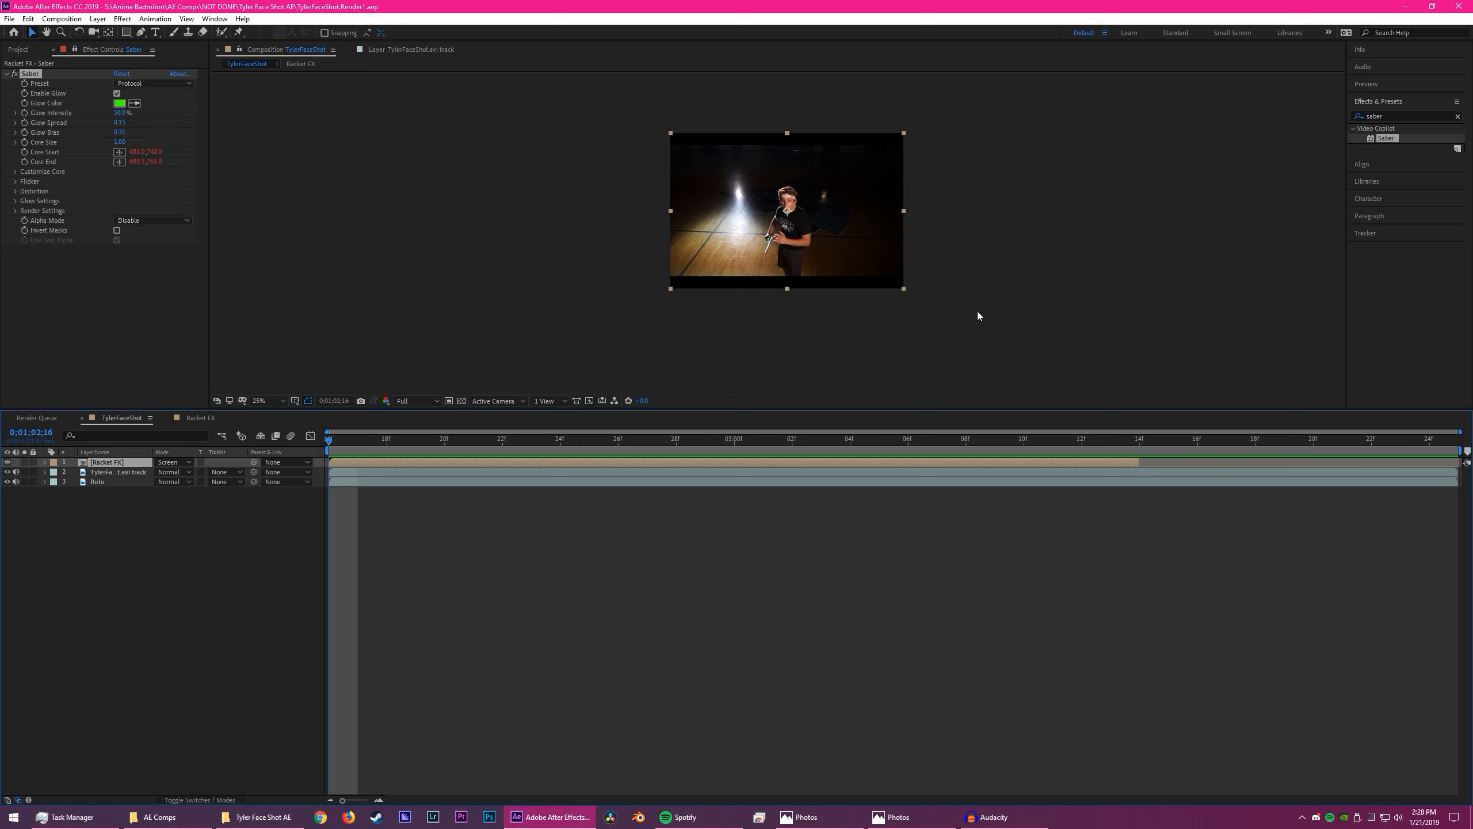
drag(795, 444, 271, 428)
key(space)
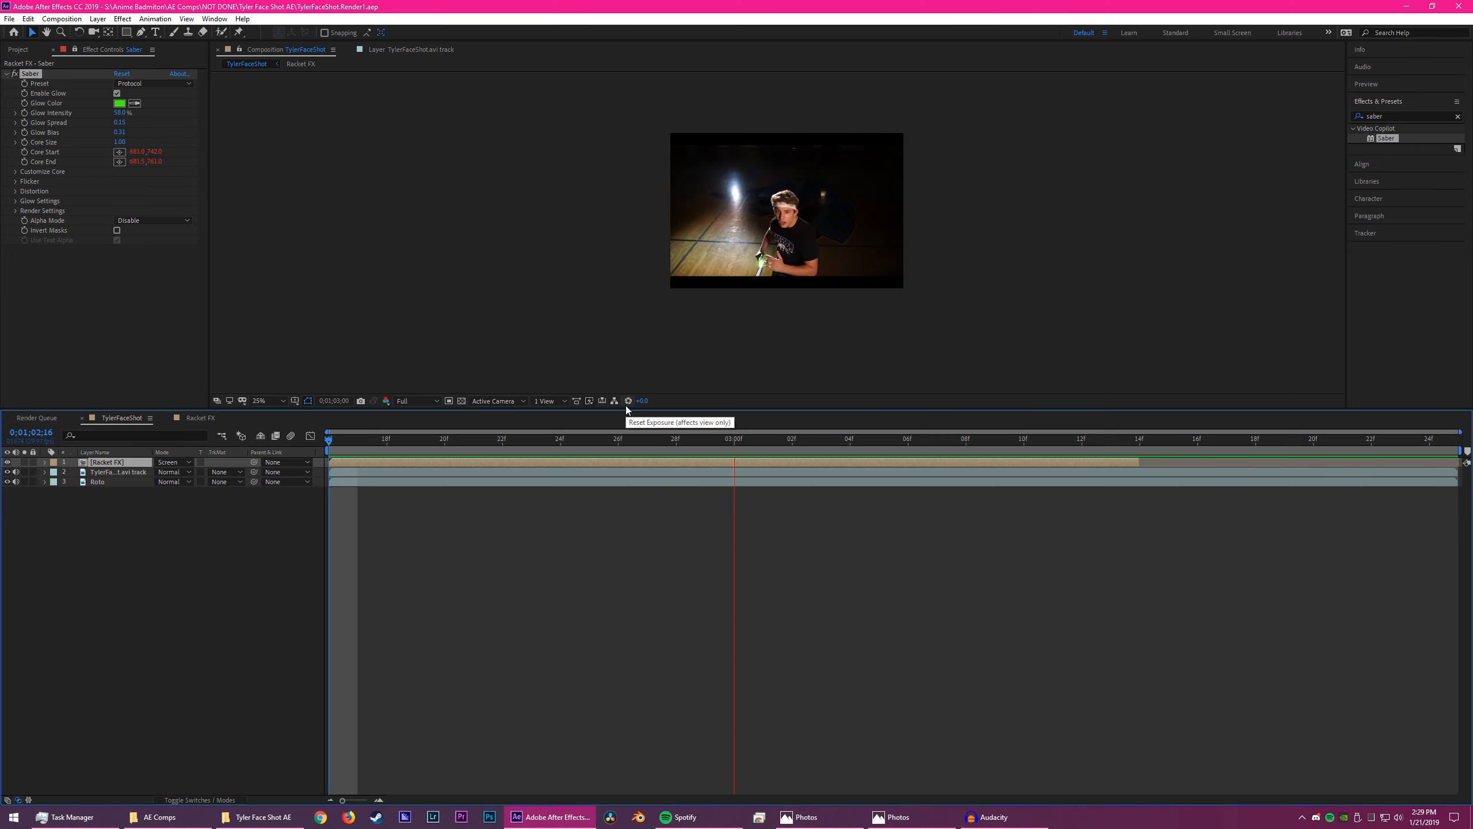
key(space)
key(alt+Tab)
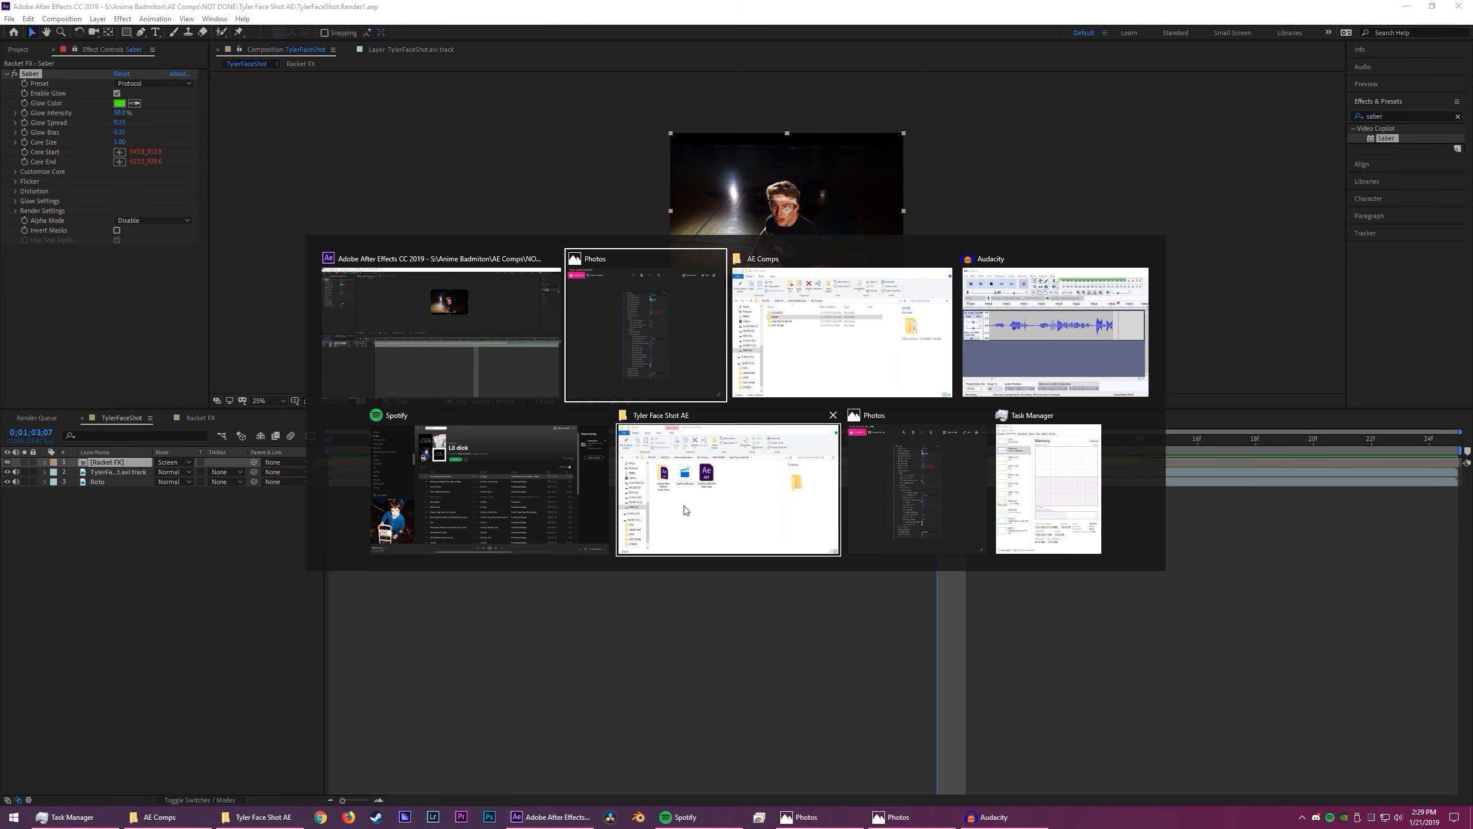
click(527, 366)
drag(840, 442, 328, 441)
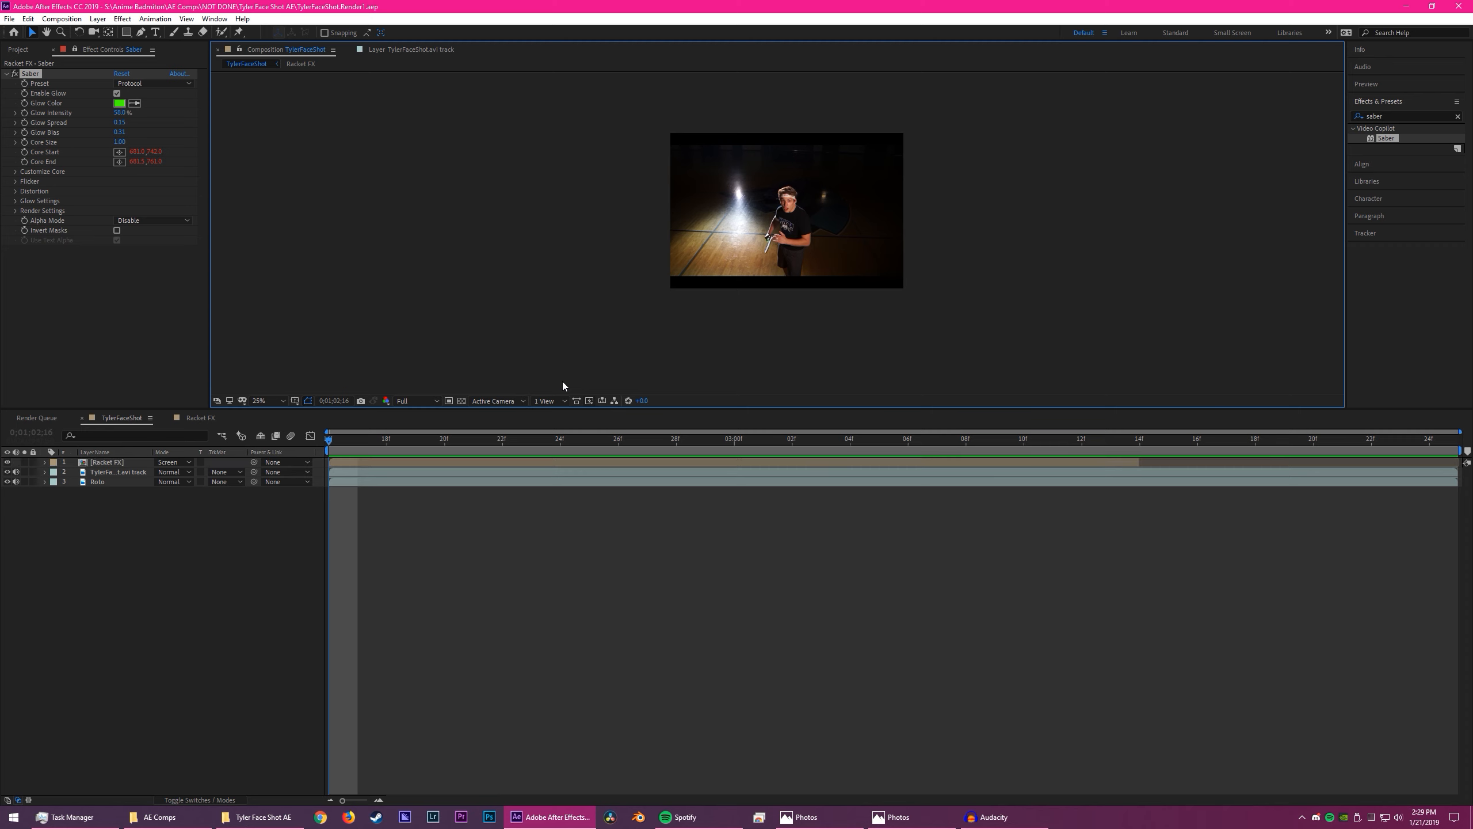
click(1415, 813)
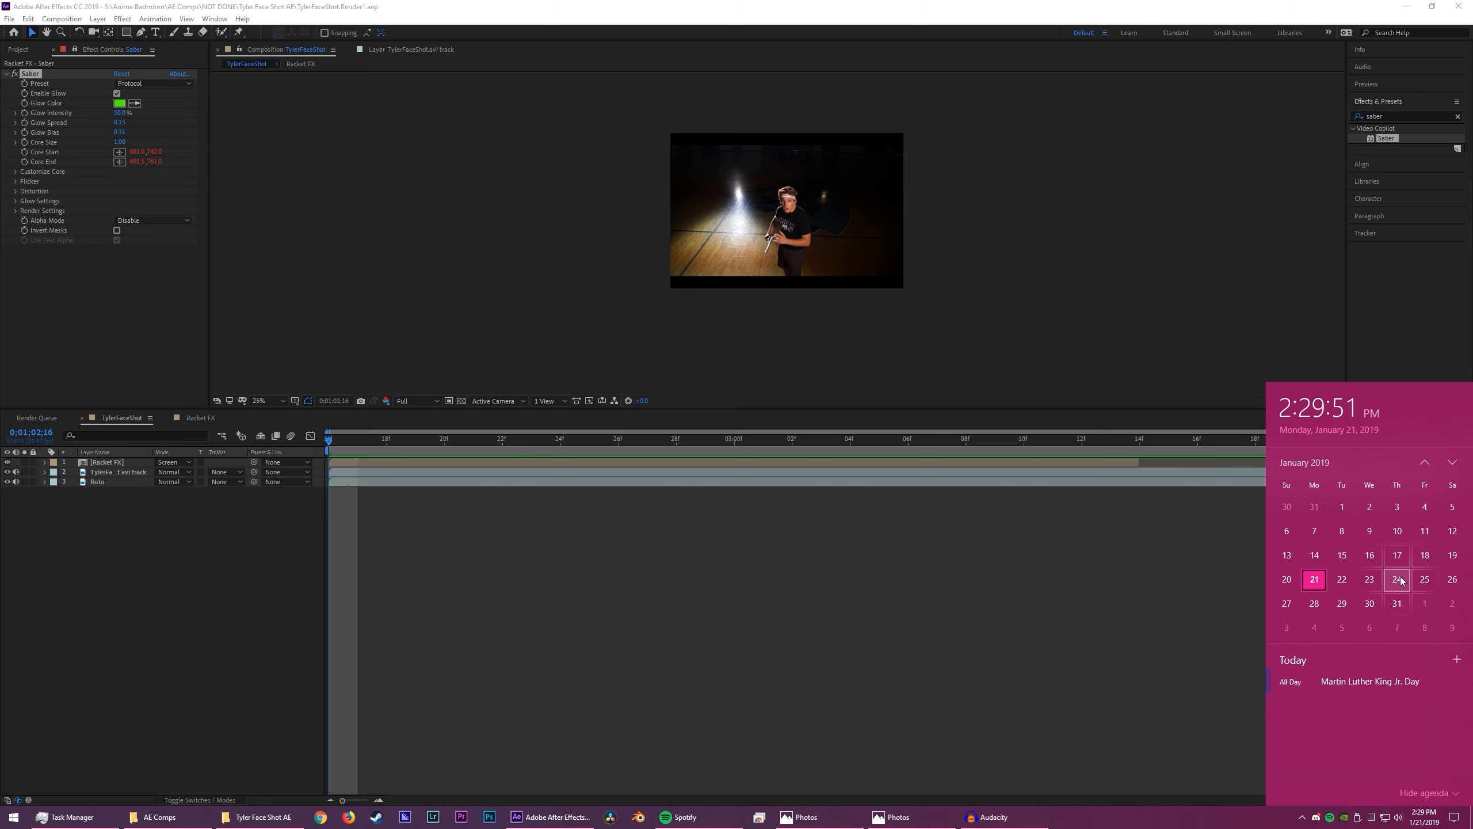
click(965, 705)
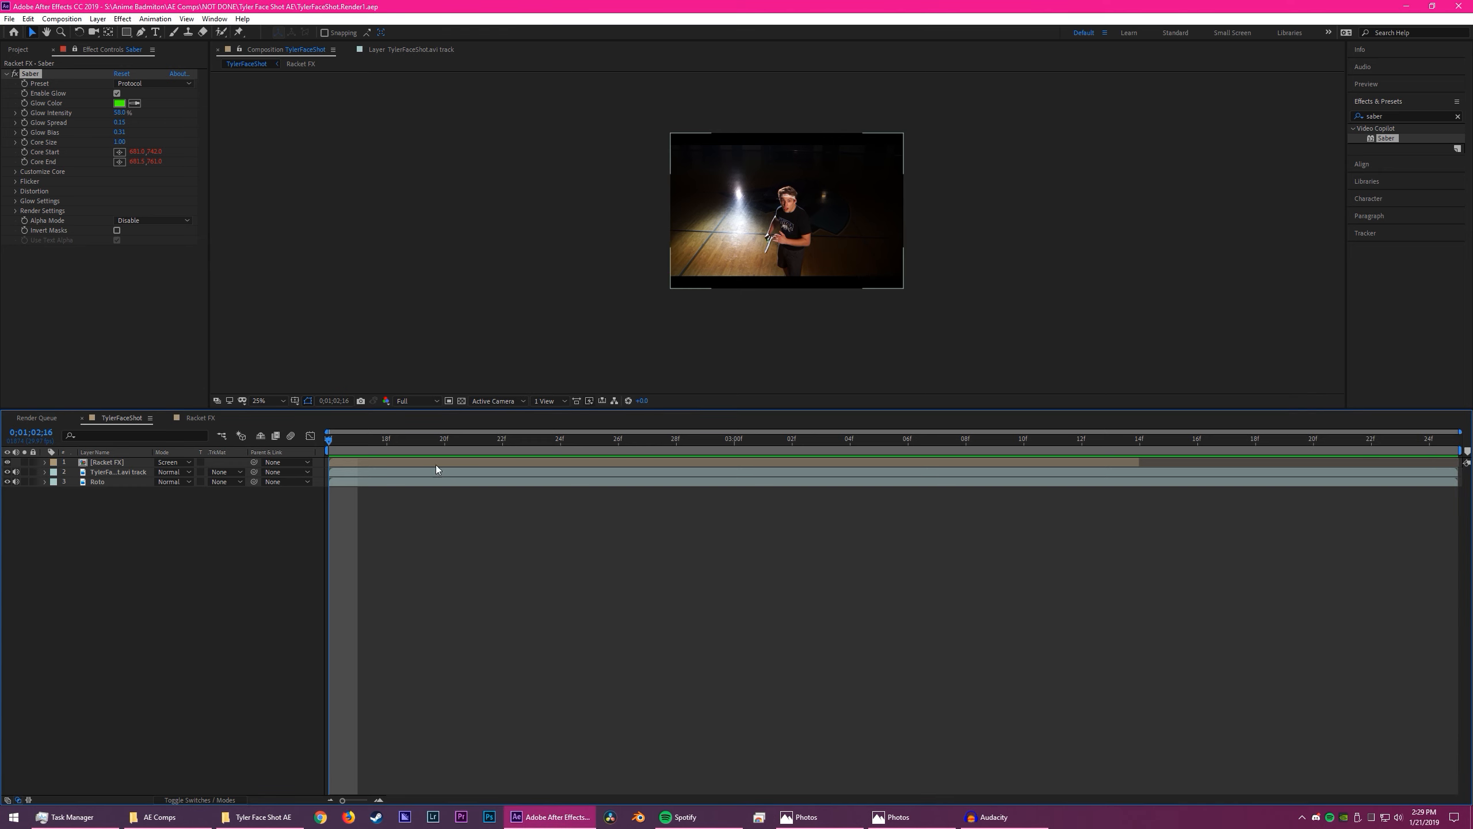
key(space)
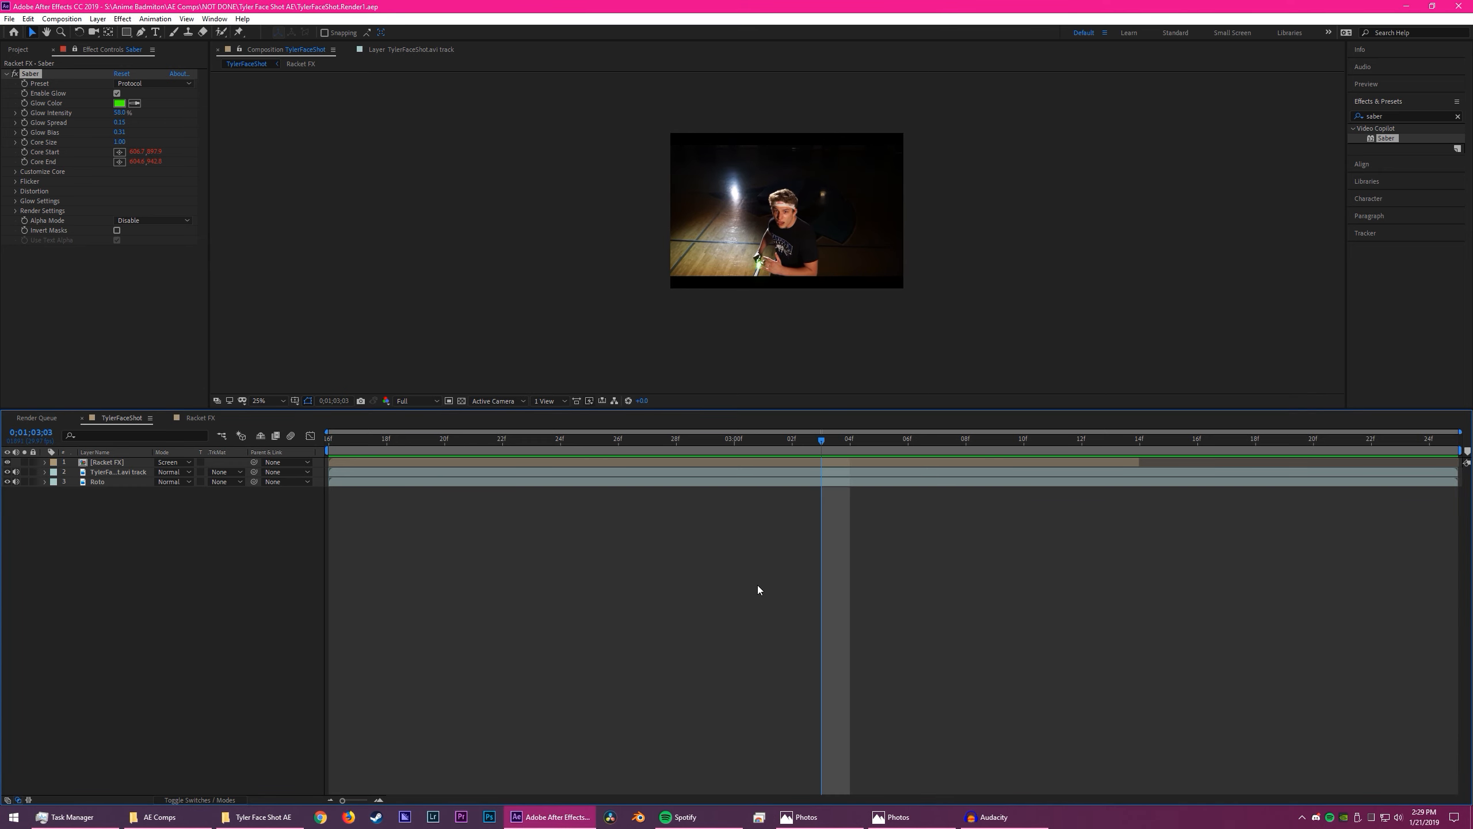
key(alt+Tab)
key(alt+Tab)
key(alt+Tab)
key(alt+Tab)
drag(751, 439, 328, 442)
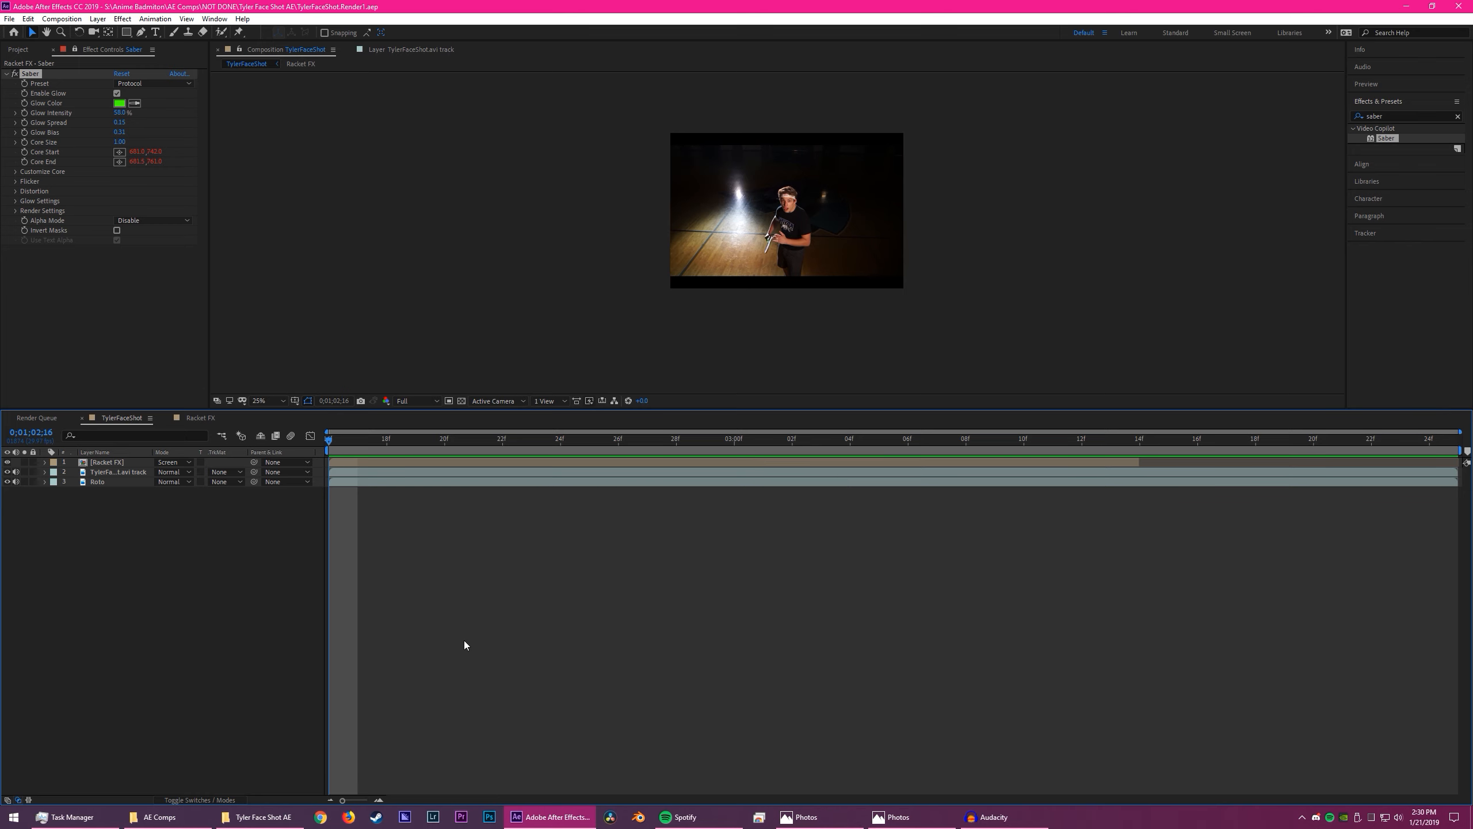